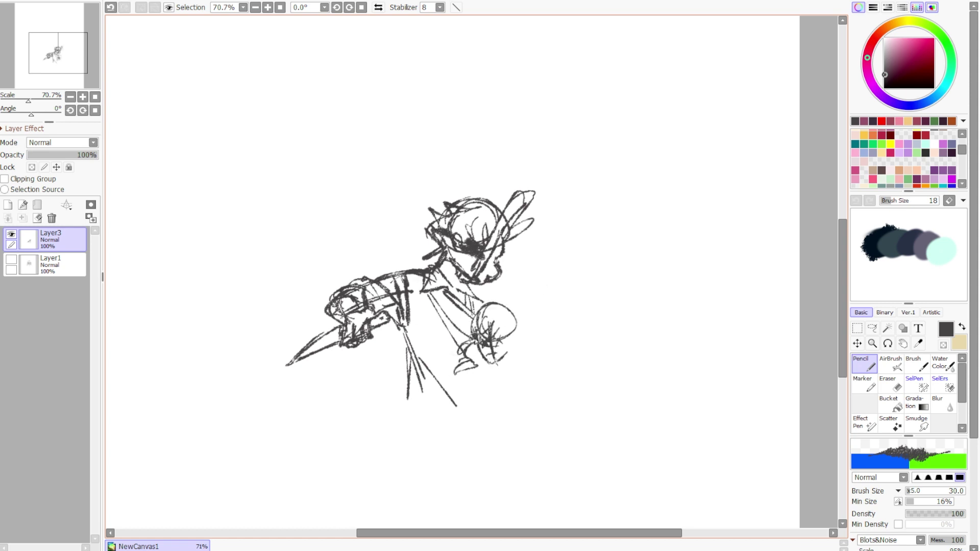
# Adjust the figure sketch with a transform, then rough in the child's head, the hand holding it and the torso below
pyautogui.hotkey('ctrl', 't')
pyautogui.moveTo(547, 309); pyautogui.dragTo(556, 301)
pyautogui.press('Return')
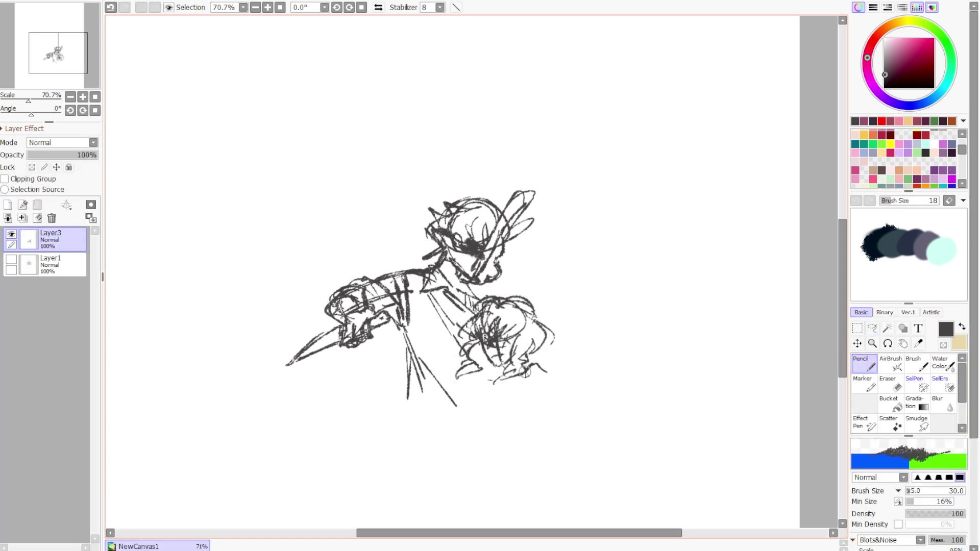
pyautogui.moveTo(549, 396); pyautogui.dragTo(567, 430)
pyautogui.moveTo(567, 430); pyautogui.dragTo(554, 386)
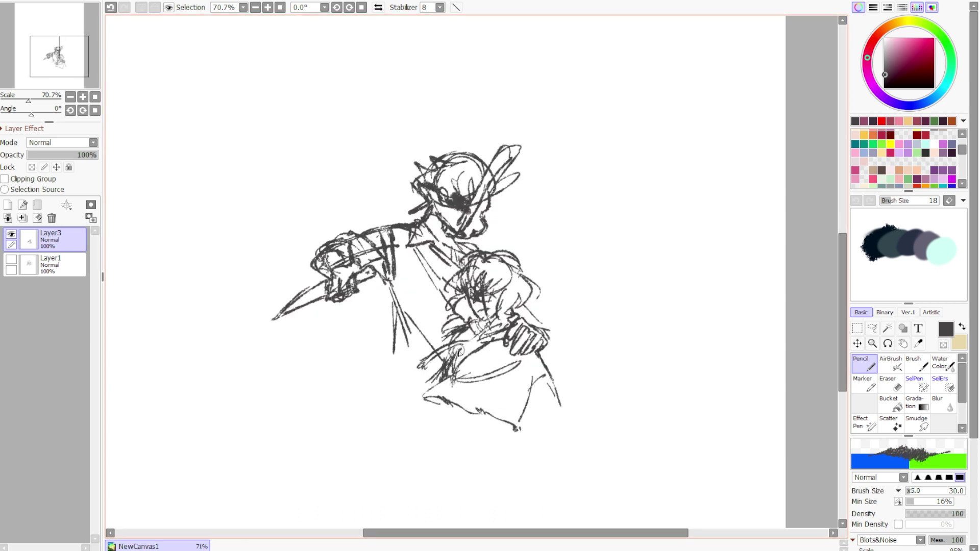
# Transform the rough sketch and add the child's lowered arm and the coiled shapes below the waist
pyautogui.hotkey('ctrl', 't')
pyautogui.moveTo(271, 321); pyautogui.dragTo(247, 332)
pyautogui.press('Return')
pyautogui.scroll(-1, 541, 429)
pyautogui.moveTo(525, 411); pyautogui.dragTo(545, 440)
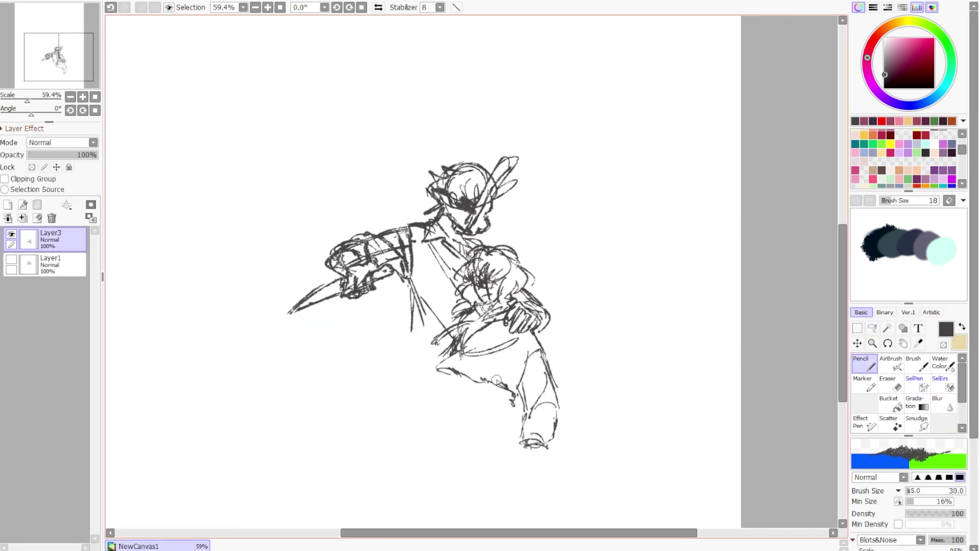
pyautogui.moveTo(484, 394); pyautogui.dragTo(478, 390)
pyautogui.moveTo(389, 403); pyautogui.dragTo(440, 411)
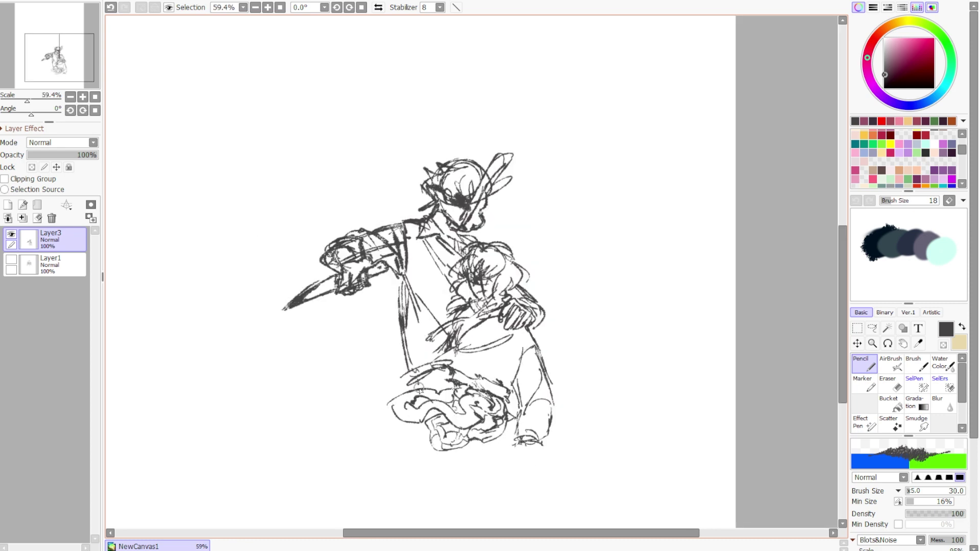
# Lasso the man's head and knife arm, move them down closer to the child, and clear the selection
pyautogui.press('l')
pyautogui.hotkey('ctrl', 't')
pyautogui.moveTo(337, 358); pyautogui.dragTo(319, 374)
pyautogui.press('Return')
pyautogui.moveTo(511, 311); pyautogui.dragTo(531, 332)
pyautogui.hotkey('ctrl', 'd')
pyautogui.press('n')
# Sketch the diamond pattern on the man's vest, and add dark splatters and shading around the knife and lap
pyautogui.moveTo(368, 245); pyautogui.dragTo(408, 357)
pyautogui.moveTo(387, 275); pyautogui.dragTo(444, 382)
pyautogui.moveTo(286, 322); pyautogui.dragTo(306, 308)
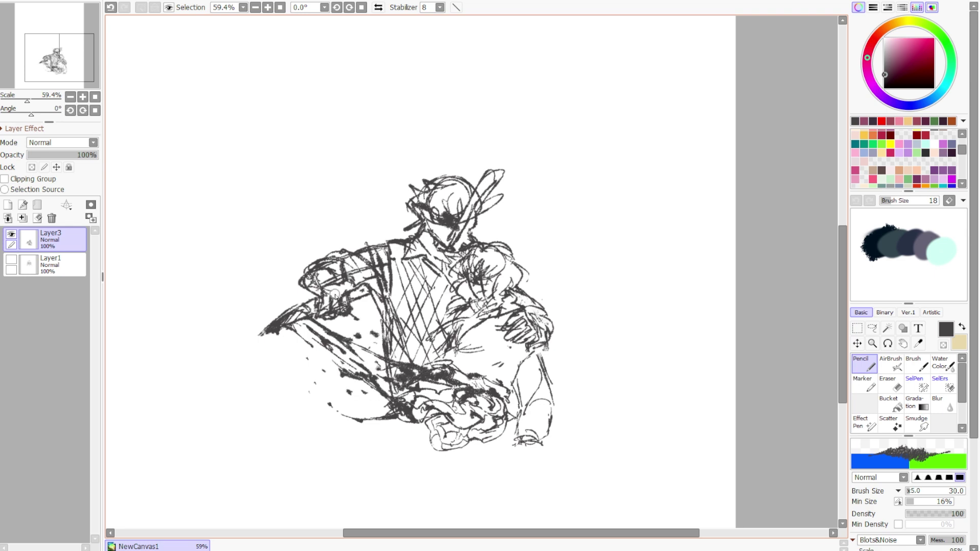
# Show Layer1, lower Layer3's opacity to 12%, and enlarge the rough sketch to fill the canvas
pyautogui.scroll(-2, 505, 453)
pyautogui.click(11, 260)
pyautogui.moveTo(77, 155); pyautogui.dragTo(32, 155)
pyautogui.hotkey('ctrl', 't')
pyautogui.press('Return')
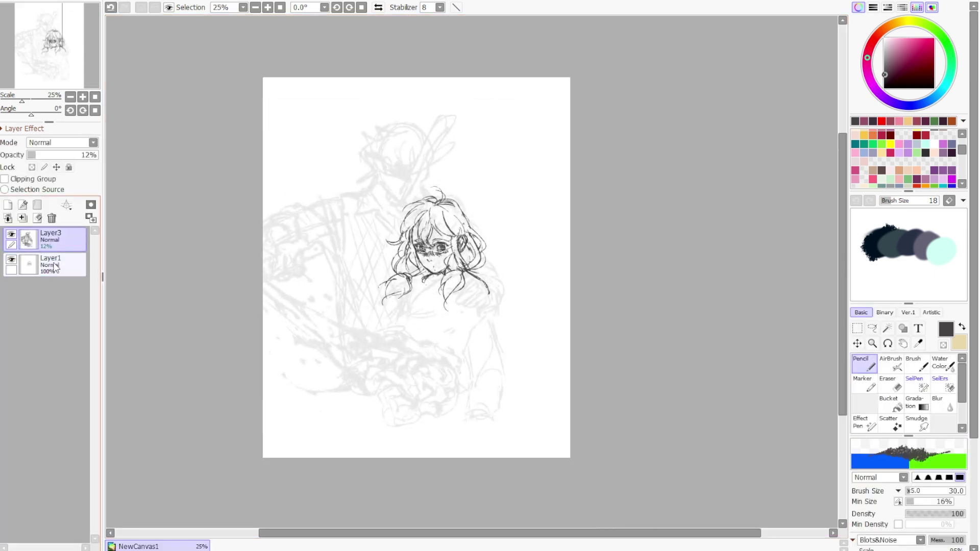
# Transform the child's head drawing on Layer1 to fit the rough pose, and move Layer1 above Layer3
pyautogui.click(55, 267)
pyautogui.hotkey('ctrl', 't')
pyautogui.moveTo(568, 427); pyautogui.dragTo(542, 424)
pyautogui.press('Return')
pyautogui.moveTo(51, 265); pyautogui.dragTo(51, 238)
# Draw the man's hair, facial profile and long rabbit ears over the rough sketch, and adjust their placement with a transform
pyautogui.scroll(2, 481, 263)
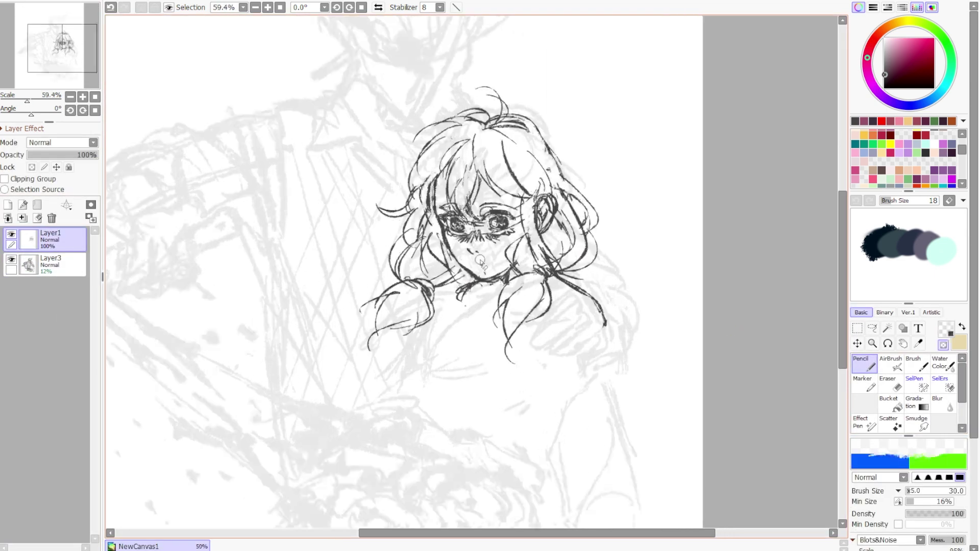
pyautogui.scroll(-1, 481, 261)
pyautogui.moveTo(362, 137); pyautogui.dragTo(440, 121)
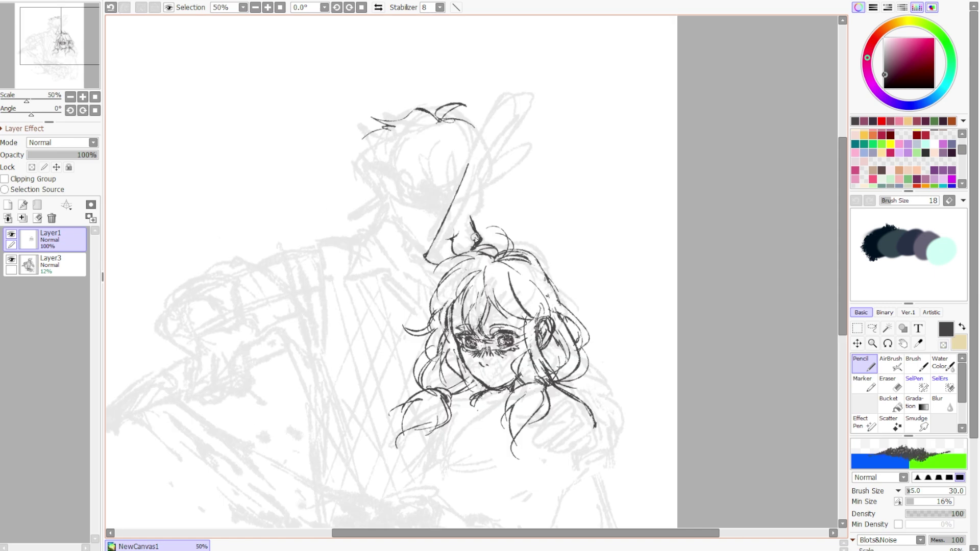
pyautogui.moveTo(474, 239); pyautogui.dragTo(556, 77)
pyautogui.moveTo(490, 169); pyautogui.dragTo(561, 105)
pyautogui.hotkey('ctrl', 't')
pyautogui.press('Return')
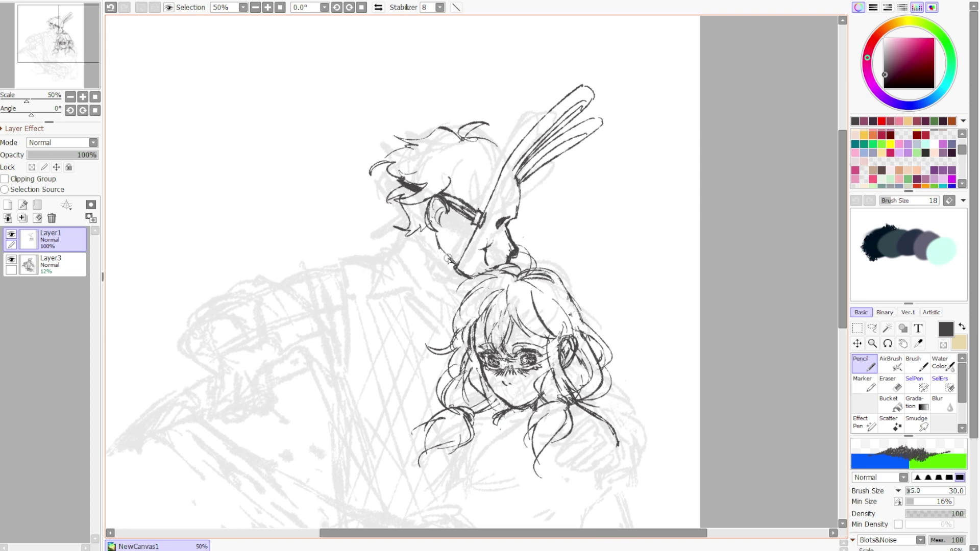
# Draw the man's neck, shirt collar and ribbed vest edges, and outline the child's torso following the rough sketch
pyautogui.moveTo(456, 262); pyautogui.dragTo(429, 240)
pyautogui.scroll(-1, 462, 253)
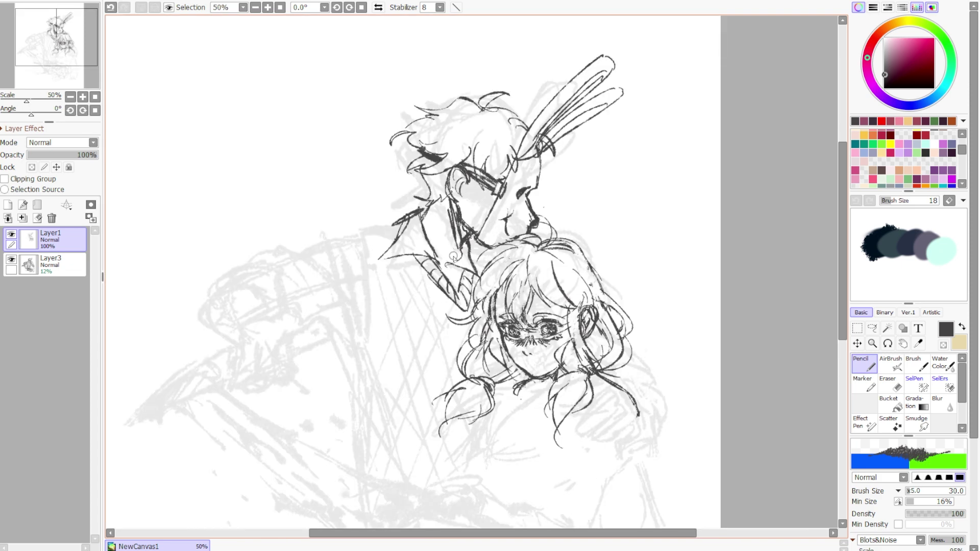
pyautogui.scroll(-1, 370, 229)
pyautogui.moveTo(329, 240); pyautogui.dragTo(360, 370)
pyautogui.scroll(-3, 420, 330)
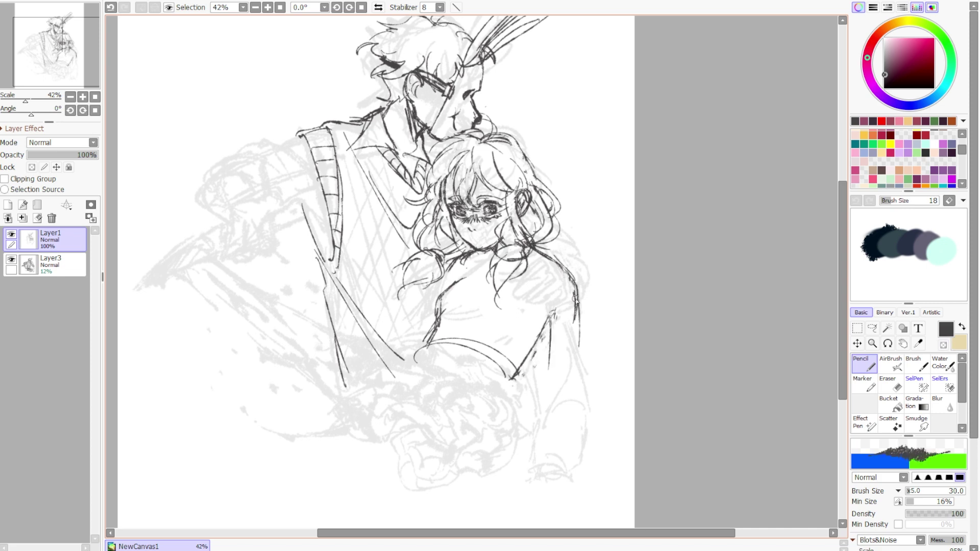
# Outline the child's lowered sleeve, and erase the first sweater lines across the chest and hem to make room for the braids
pyautogui.moveTo(515, 451)
pyautogui.mouseDown()
pyautogui.moveTo(559, 375)
pyautogui.moveTo(541, 398)
pyautogui.mouseUp()
pyautogui.scroll(2, 511, 357)
pyautogui.scroll(-3, 505, 317)
pyautogui.scroll(2, 501, 287)
pyautogui.press('e')
pyautogui.moveTo(449, 317); pyautogui.dragTo(490, 357)
# Redraw the child's sleeve, sweater hem and lowered hand, and define the braid hanging in front of the sweater
pyautogui.press('n')
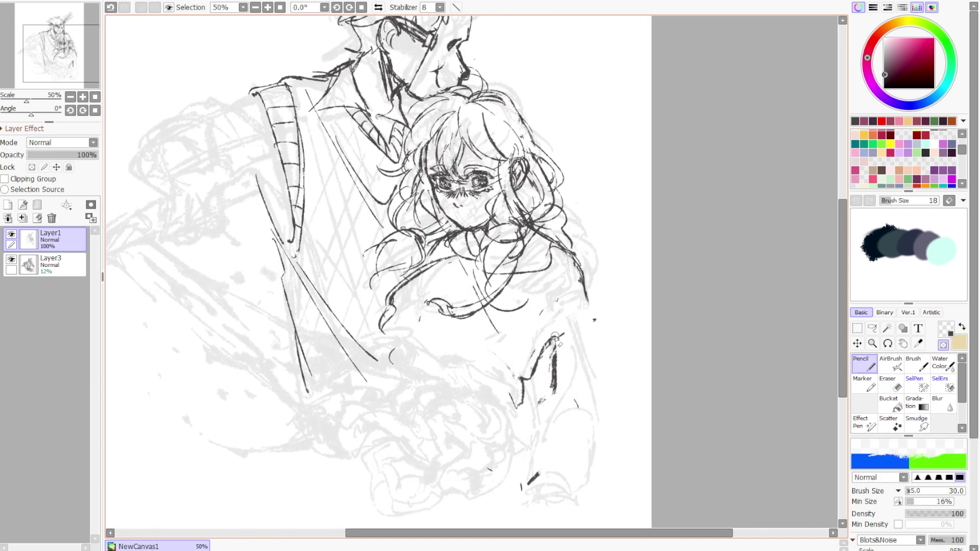
pyautogui.moveTo(541, 286); pyautogui.dragTo(582, 378)
pyautogui.moveTo(408, 306); pyautogui.dragTo(500, 327)
pyautogui.scroll(-1, 583, 328)
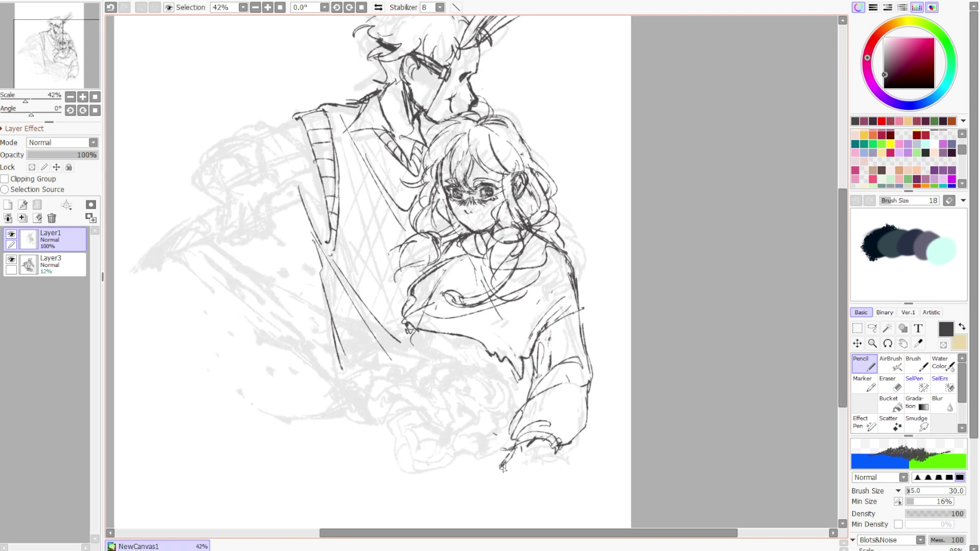
pyautogui.scroll(1, 507, 453)
pyautogui.moveTo(423, 301); pyautogui.dragTo(490, 388)
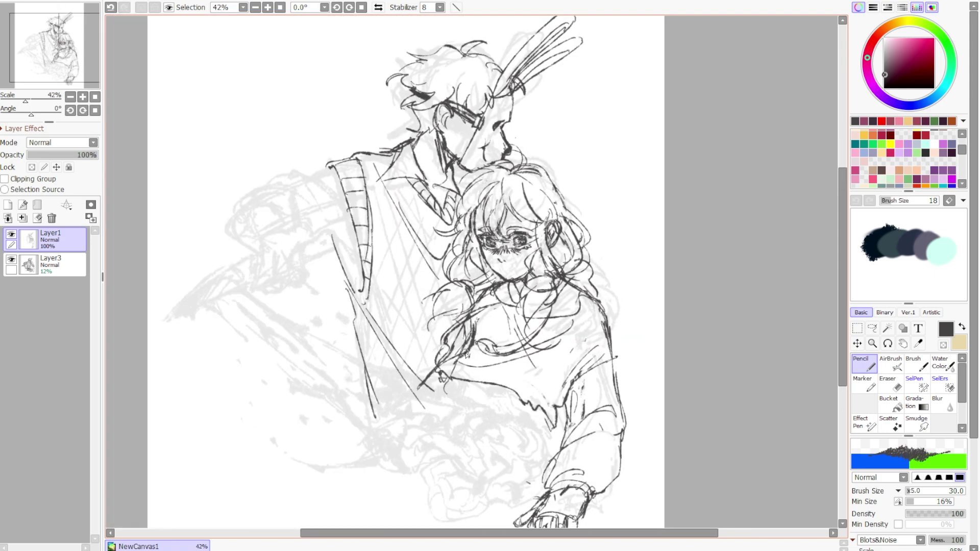
# Draw the waist beneath the child's sweater hem and the overlapping coils spilling below it
pyautogui.scroll(-2, 490, 388)
pyautogui.moveTo(449, 342); pyautogui.dragTo(540, 395)
pyautogui.moveTo(505, 360); pyautogui.dragTo(556, 403)
pyautogui.scroll(-1, 541, 388)
pyautogui.moveTo(357, 382); pyautogui.dragTo(520, 382)
pyautogui.scroll(-1, 523, 382)
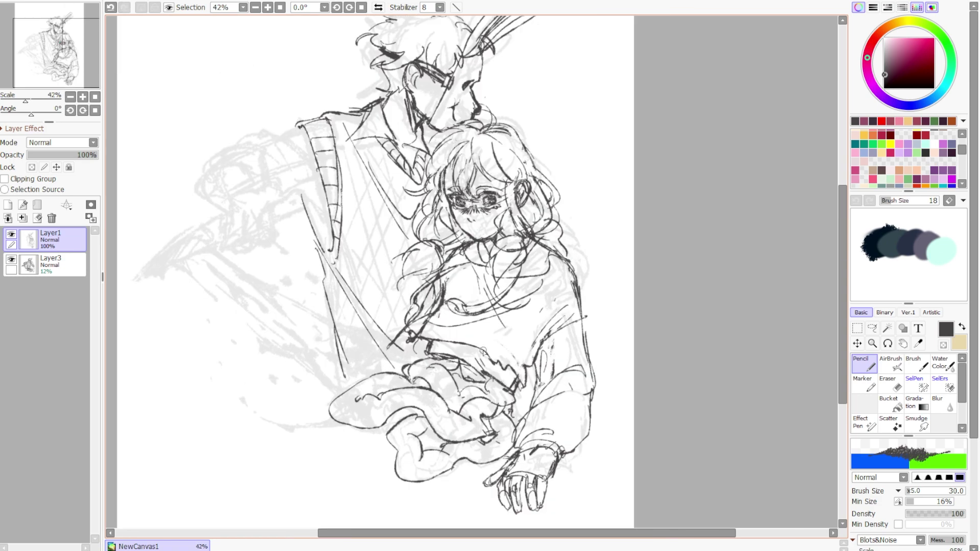
# Draw the man's outstretched sleeve and the fist gripping a long pointed knife over the rough sketch
pyautogui.scroll(2, 483, 351)
pyautogui.scroll(-3, 483, 306)
pyautogui.scroll(3, 481, 230)
pyautogui.scroll(-1, 481, 198)
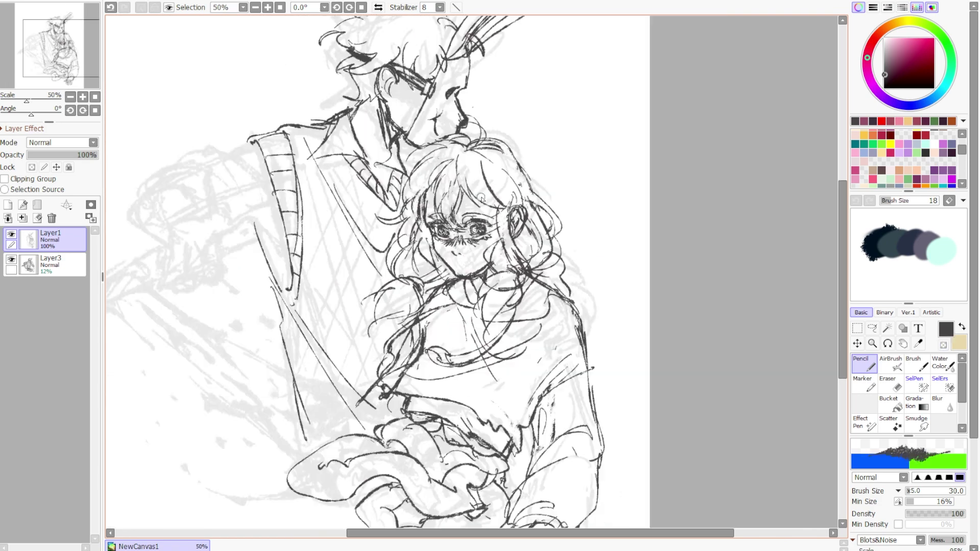
pyautogui.scroll(-1, 482, 197)
pyautogui.moveTo(165, 232); pyautogui.dragTo(230, 207)
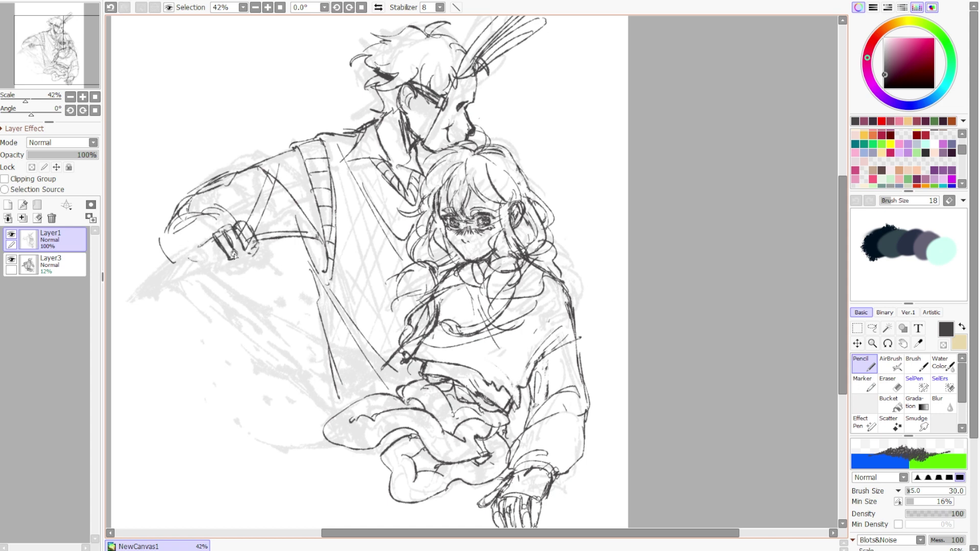
pyautogui.scroll(-1, 274, 213)
pyautogui.moveTo(288, 235)
pyautogui.mouseDown()
pyautogui.moveTo(222, 281)
pyautogui.moveTo(290, 234)
pyautogui.mouseUp()
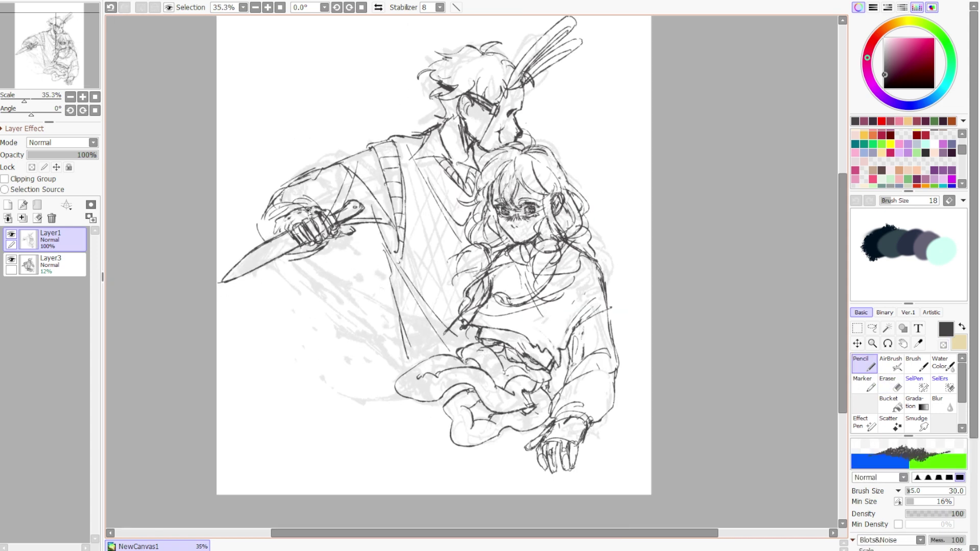
pyautogui.scroll(-1, 267, 205)
pyautogui.hscroll(1, 428, 257)
pyautogui.scroll(1, 428, 258)
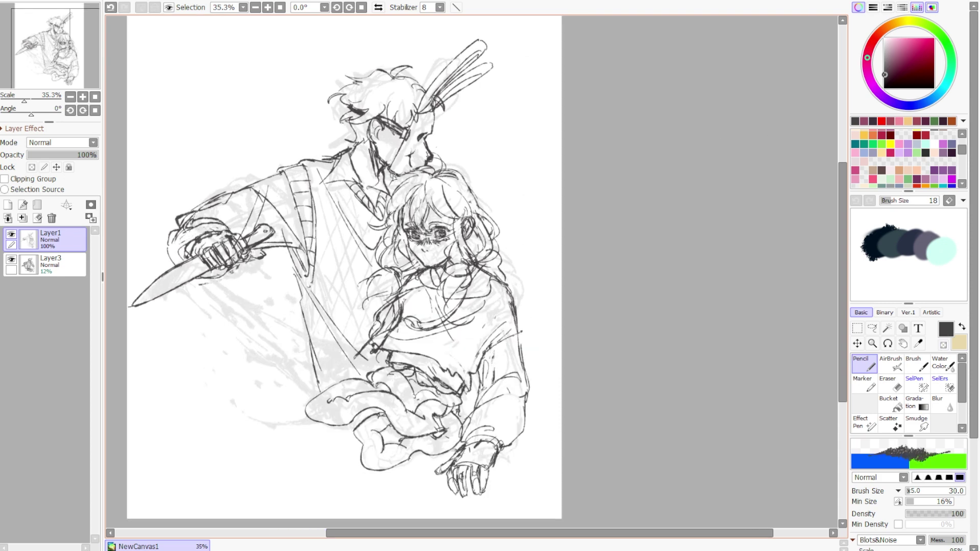
# Add a new layer, sketch the man's other arm wrapped around the child with a fist below the chin, and transform it
pyautogui.scroll(2, 427, 258)
pyautogui.click(8, 204)
pyautogui.moveTo(470, 232); pyautogui.dragTo(508, 263)
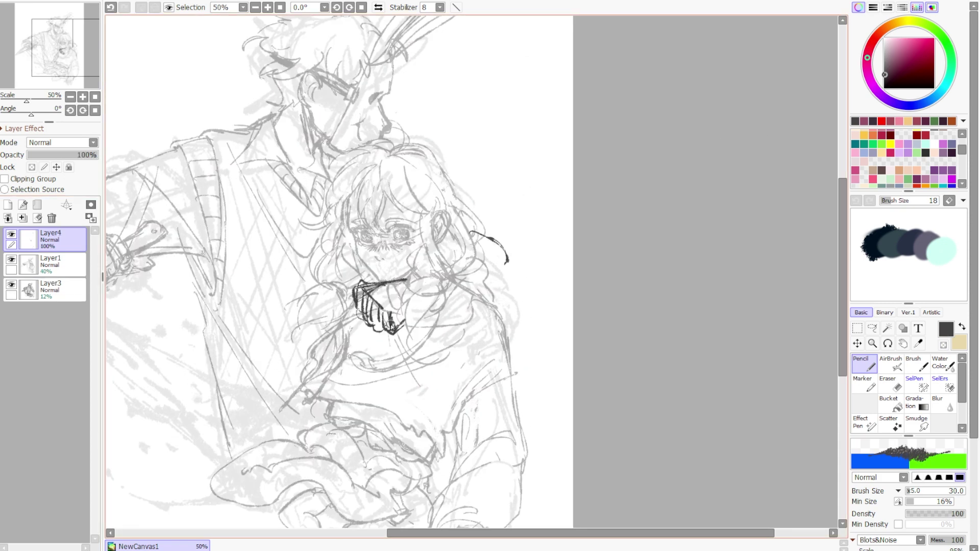
pyautogui.scroll(-1, 426, 263)
pyautogui.scroll(-1, 427, 264)
pyautogui.hotkey('ctrl', 't')
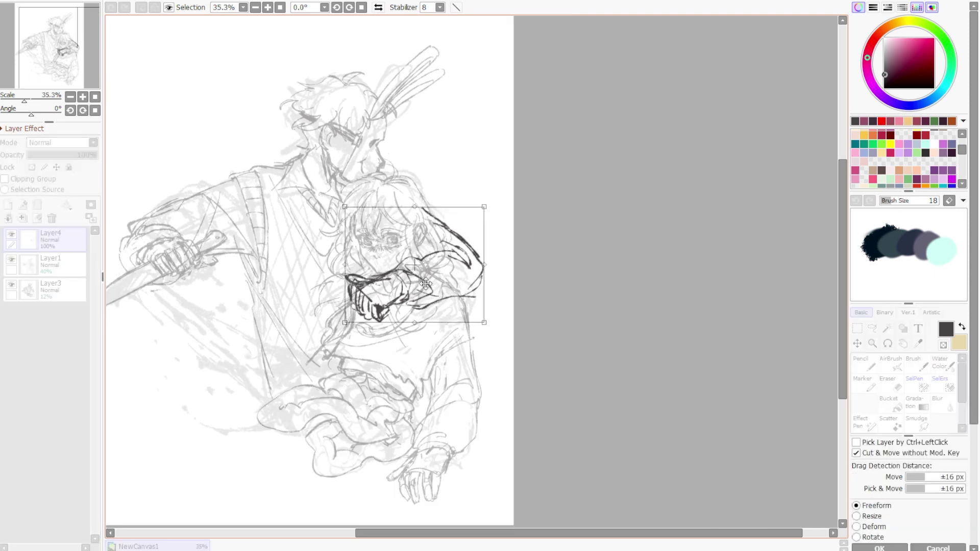
pyautogui.press('Return')
# Erase the lines overlapped by the wrapped arm, hide Layer3, and merge the arm drawing into Layer1
pyautogui.press('e')
pyautogui.click(11, 284)
pyautogui.click(51, 263)
pyautogui.scroll(-1, 437, 286)
pyautogui.hotkey('ctrl', 'e')
# Extend the coils with a loose end curling out to the lower left of the child's lap
pyautogui.press('n')
pyautogui.moveTo(305, 405); pyautogui.dragTo(360, 456)
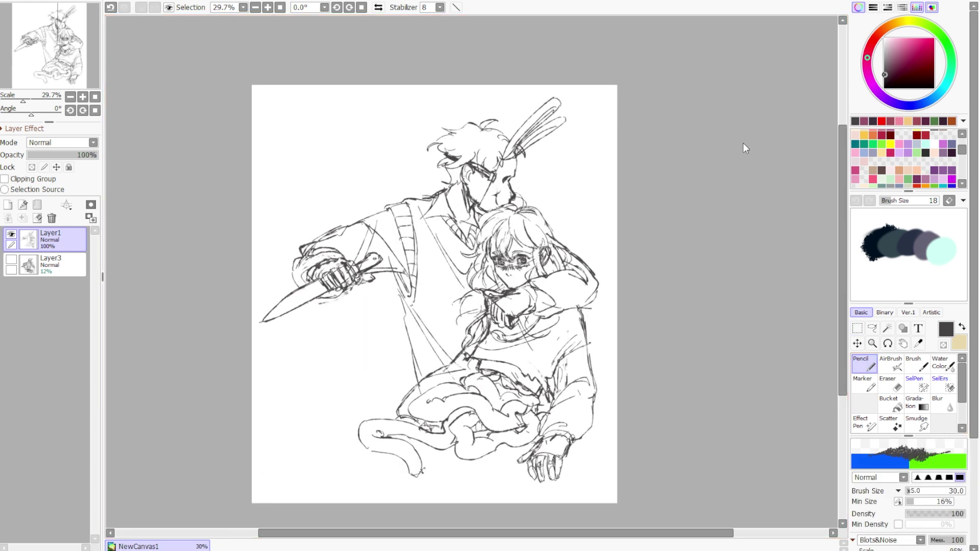
pyautogui.scroll(1, 746, 148)
# Create a new layer between Layer3 and Layer1 and fill it with near-black as the background
pyautogui.click(51, 263)
pyautogui.click(8, 205)
pyautogui.press('g')
pyautogui.click(604, 328)
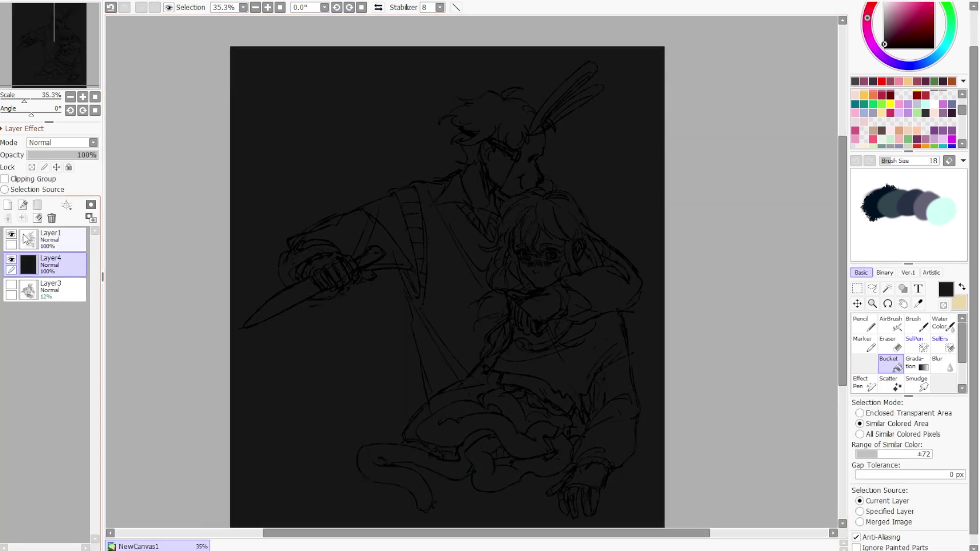
# Add painting layers and airbrush mid-grey over the man's hair, skin and shirt, the wrapped arm and the child's head
pyautogui.click(7, 205)
pyautogui.scroll(1, 460, 266)
pyautogui.click(890, 322)
pyautogui.moveTo(553, 345)
pyautogui.mouseDown()
pyautogui.moveTo(516, 306)
pyautogui.moveTo(503, 219)
pyautogui.moveTo(296, 316)
pyautogui.moveTo(448, 269)
pyautogui.moveTo(440, 221)
pyautogui.mouseUp()
pyautogui.scroll(1, 503, 251)
pyautogui.scroll(-1, 448, 269)
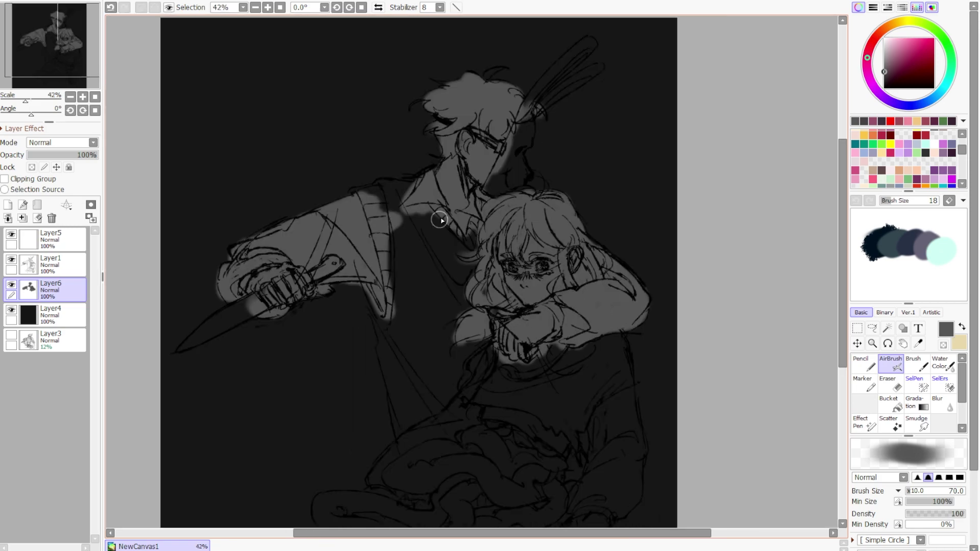
# Airbrush darker grey over the masked side of the man's face and the child's sweater, with lighter grey at the midriff
pyautogui.scroll(-2, 590, 446)
pyautogui.scroll(1, 590, 446)
pyautogui.moveTo(556, 153); pyautogui.dragTo(573, 135)
pyautogui.scroll(-1, 572, 136)
pyautogui.moveTo(511, 358); pyautogui.dragTo(583, 328)
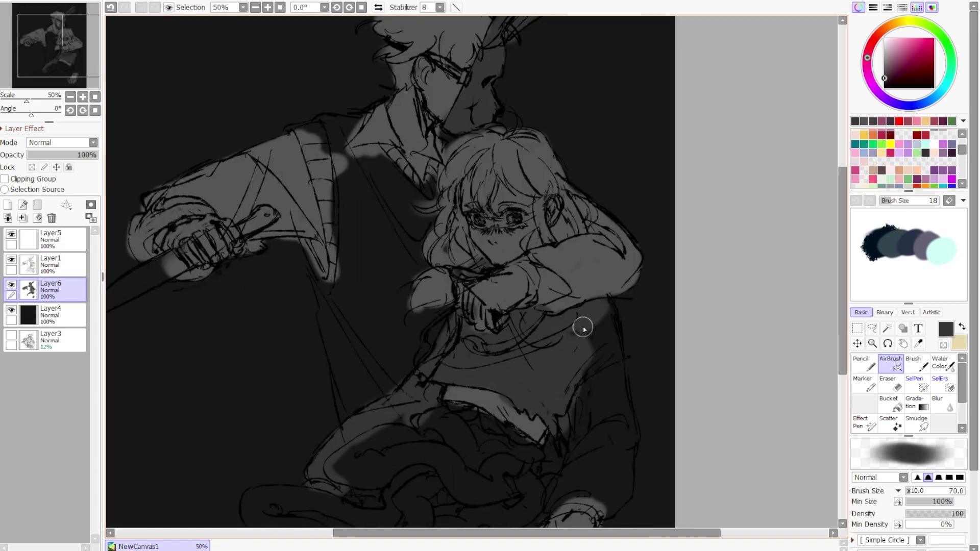
# Airbrush the man's vest in very dark grey and finish the base tone on the child's lowered sleeve
pyautogui.scroll(-3, 583, 328)
pyautogui.scroll(-1, 350, 182)
pyautogui.moveTo(350, 182); pyautogui.dragTo(444, 286)
pyautogui.scroll(-1, 467, 159)
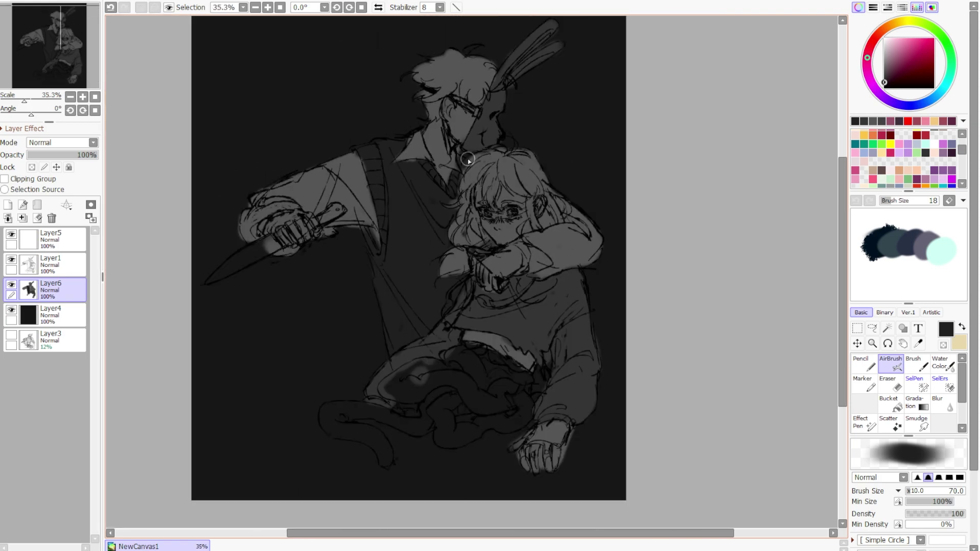
# Fill the coils below the child's waist with a dark grey airbrush base tone
pyautogui.scroll(2, 468, 159)
pyautogui.moveTo(376, 328); pyautogui.dragTo(422, 338)
pyautogui.scroll(-1, 422, 339)
pyautogui.scroll(-1, 403, 430)
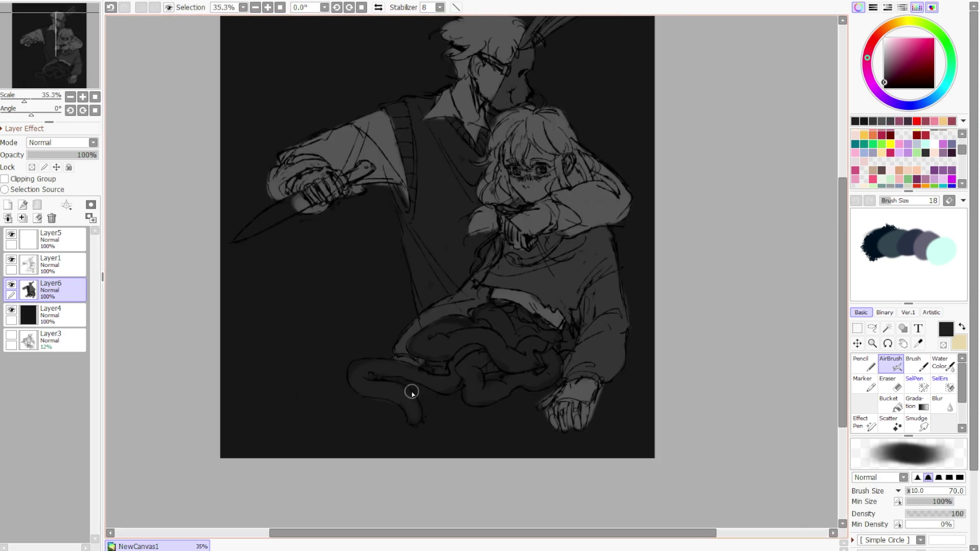
# Reduce the airbrush size to 40 and paint darker grey shadows on the child's face, hair and the arm around it
pyautogui.press('[')
pyautogui.press('[')
pyautogui.press('[')
pyautogui.scroll(-1, 595, 192)
pyautogui.scroll(6, 507, 212)
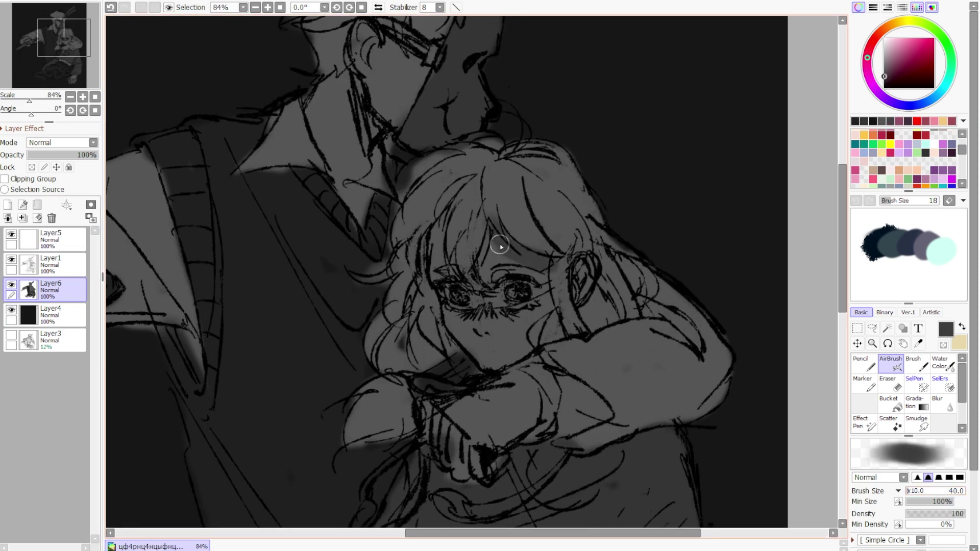
pyautogui.moveTo(500, 246)
pyautogui.mouseDown()
pyautogui.moveTo(459, 306)
pyautogui.moveTo(403, 296)
pyautogui.mouseUp()
pyautogui.moveTo(586, 214); pyautogui.dragTo(674, 326)
pyautogui.scroll(-3, 497, 126)
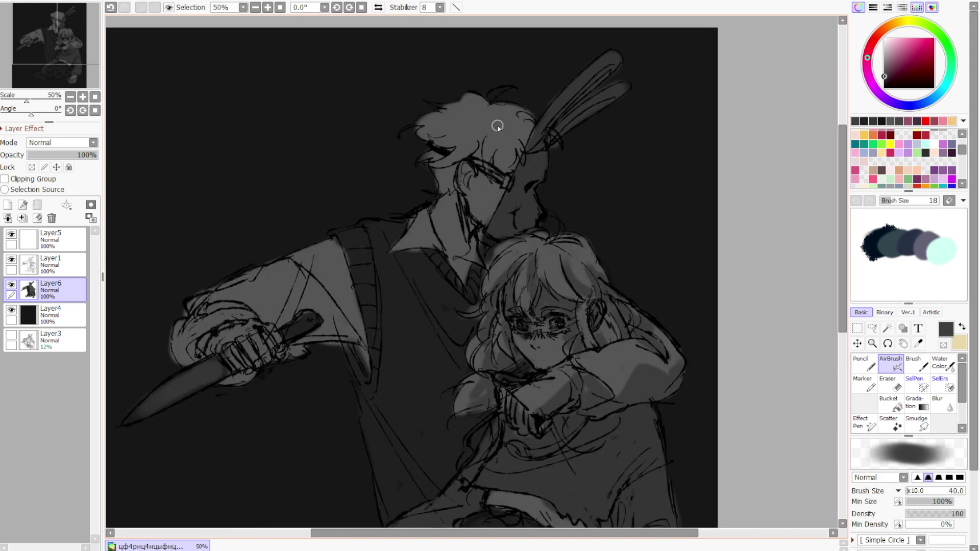
# Airbrush soft shadows on the man's hair and shirt sleeve, and shade the folds of the child's sweater
pyautogui.scroll(1, 498, 126)
pyautogui.scroll(-2, 558, 220)
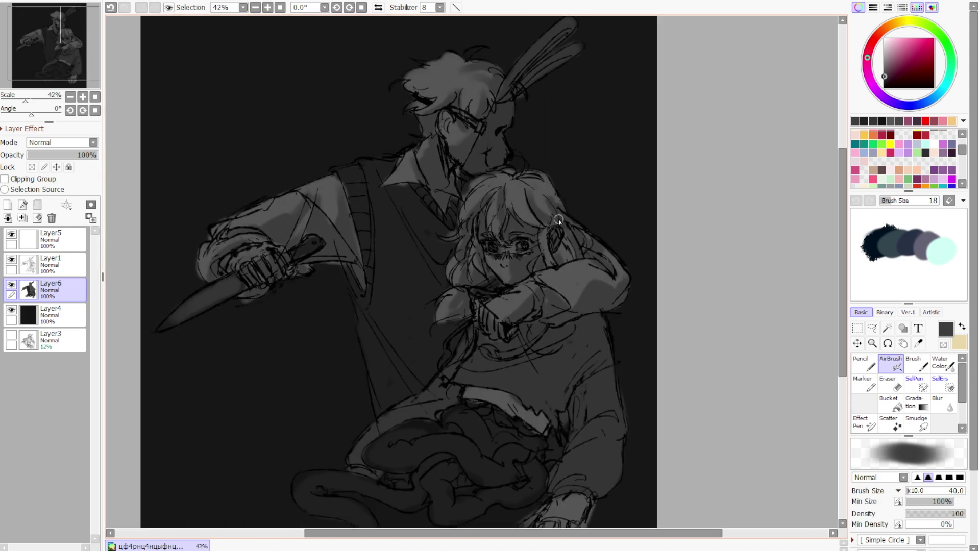
pyautogui.scroll(2, 559, 220)
pyautogui.scroll(-2, 501, 320)
pyautogui.scroll(2, 569, 335)
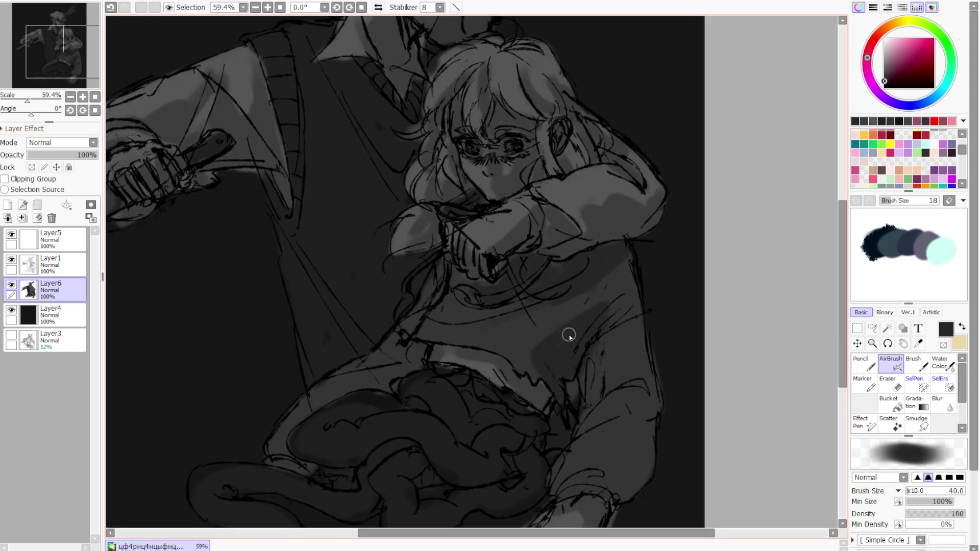
# Airbrush darker shadows into the man's vest, the child's lowered sleeve and the coils
pyautogui.scroll(-2, 437, 317)
pyautogui.scroll(2, 455, 197)
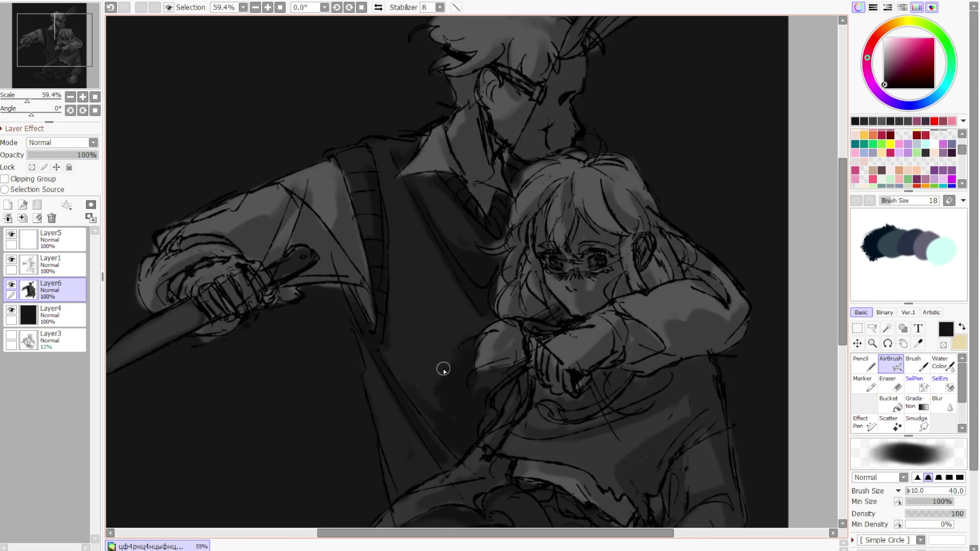
pyautogui.scroll(-2, 558, 412)
pyautogui.scroll(2, 321, 422)
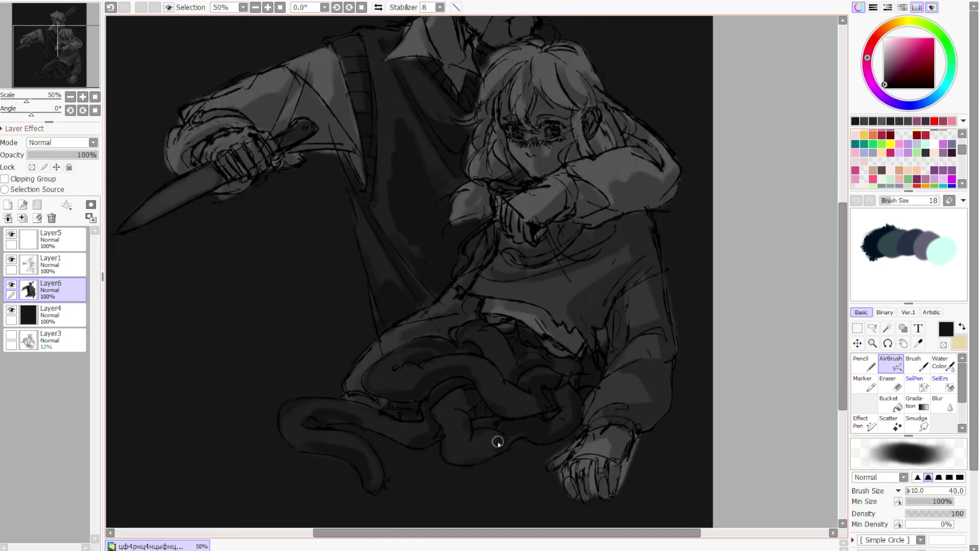
# On Layer5, paint textured grey strands over the crown and back of the man's hair with the Pencil at size 10
pyautogui.scroll(-3, 507, 114)
pyautogui.press('pageup')
pyautogui.scroll(5, 500, 128)
pyautogui.press('n')
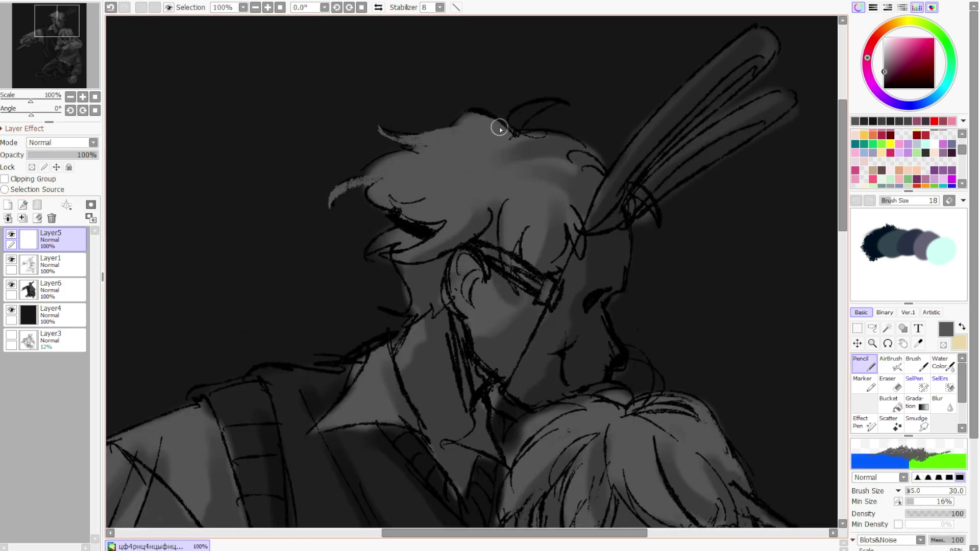
pyautogui.moveTo(367, 253); pyautogui.dragTo(443, 245)
pyautogui.scroll(1, 442, 246)
pyautogui.moveTo(357, 286)
pyautogui.mouseDown()
pyautogui.moveTo(394, 291)
pyautogui.moveTo(401, 280)
pyautogui.mouseUp()
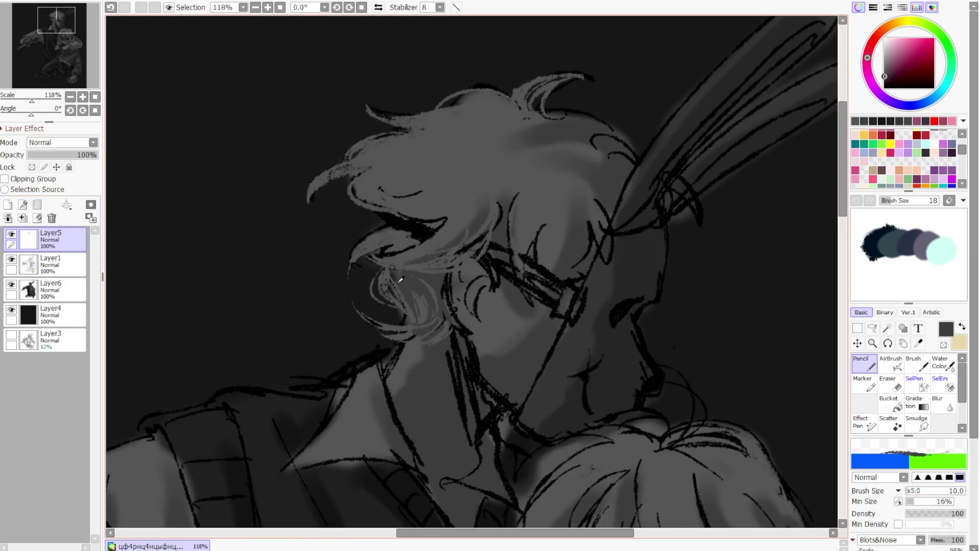
pyautogui.moveTo(470, 191); pyautogui.dragTo(578, 149)
pyautogui.moveTo(426, 212); pyautogui.dragTo(433, 223)
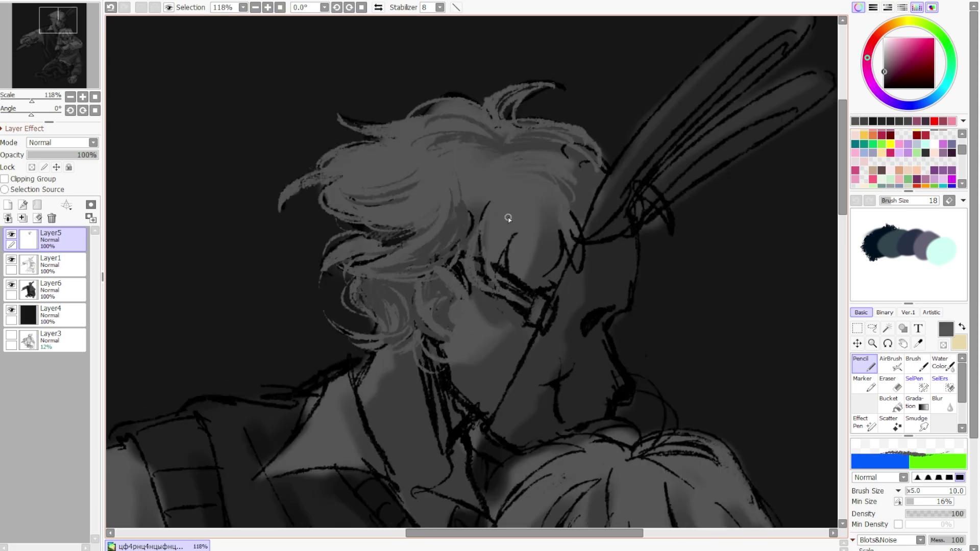
# Paint the man's fringe and the small curls over his forehead with light and dark grey pencil strands
pyautogui.moveTo(507, 216); pyautogui.dragTo(501, 256)
pyautogui.moveTo(536, 212); pyautogui.dragTo(587, 295)
pyautogui.moveTo(531, 175)
pyautogui.mouseDown()
pyautogui.moveTo(535, 258)
pyautogui.moveTo(566, 168)
pyautogui.moveTo(488, 256)
pyautogui.mouseUp()
pyautogui.scroll(-2, 558, 224)
pyautogui.scroll(2, 509, 222)
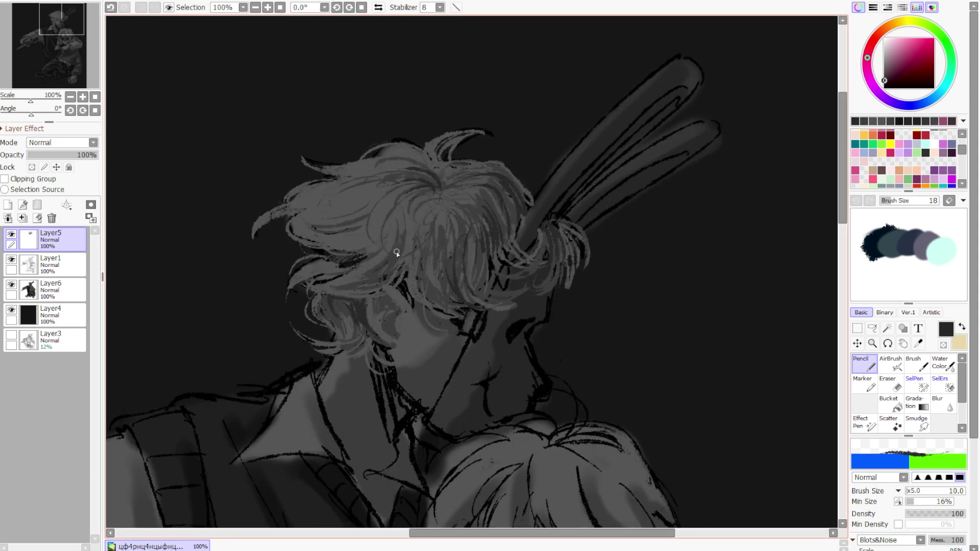
pyautogui.scroll(-3, 445, 305)
pyautogui.scroll(4, 429, 305)
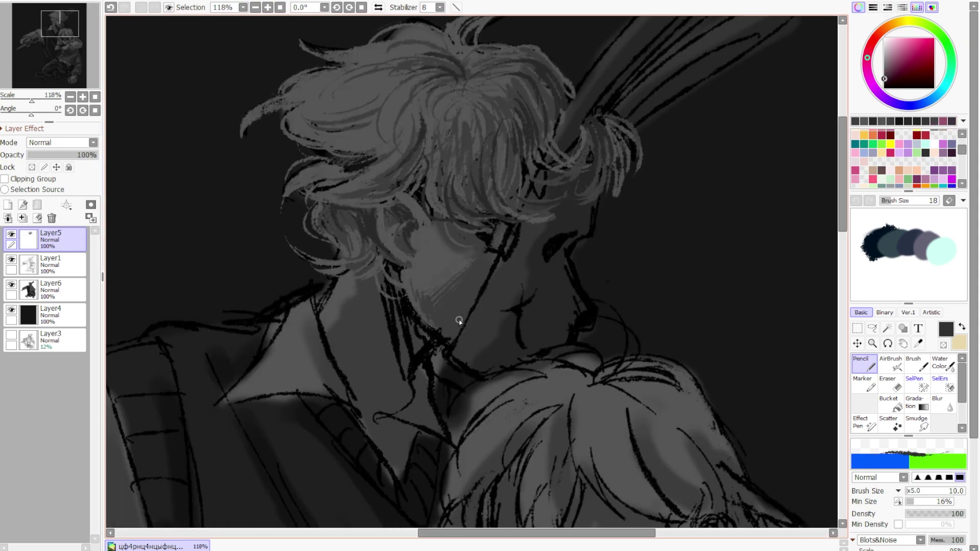
# Hatch pencil shading over the man's jaw and neck, covering the rough sketch lines there
pyautogui.moveTo(460, 321); pyautogui.dragTo(473, 297)
pyautogui.moveTo(339, 340); pyautogui.dragTo(373, 283)
pyautogui.scroll(1, 338, 333)
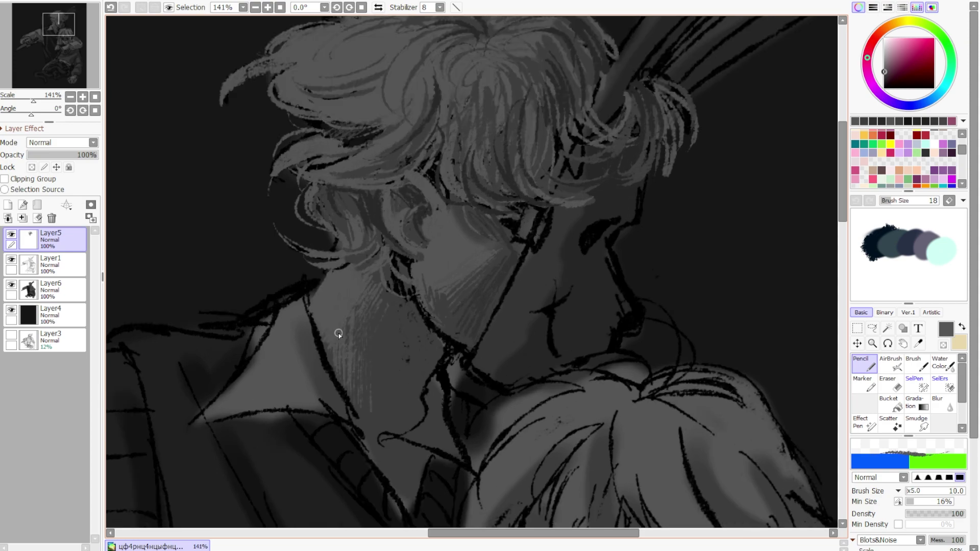
pyautogui.scroll(-3, 426, 328)
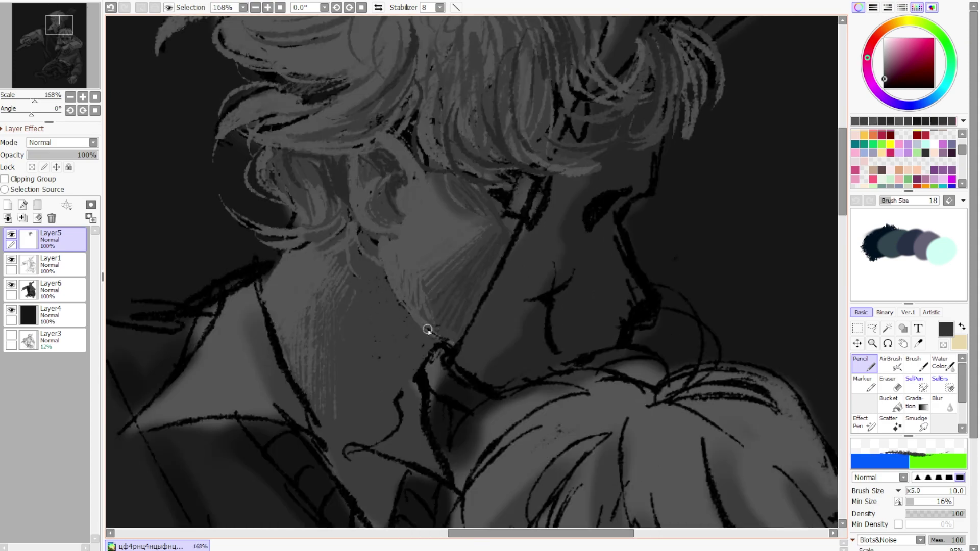
# Render the man's shirt collar with hatched grey shading and lighter edges down to its pointed tips
pyautogui.scroll(-1, 438, 399)
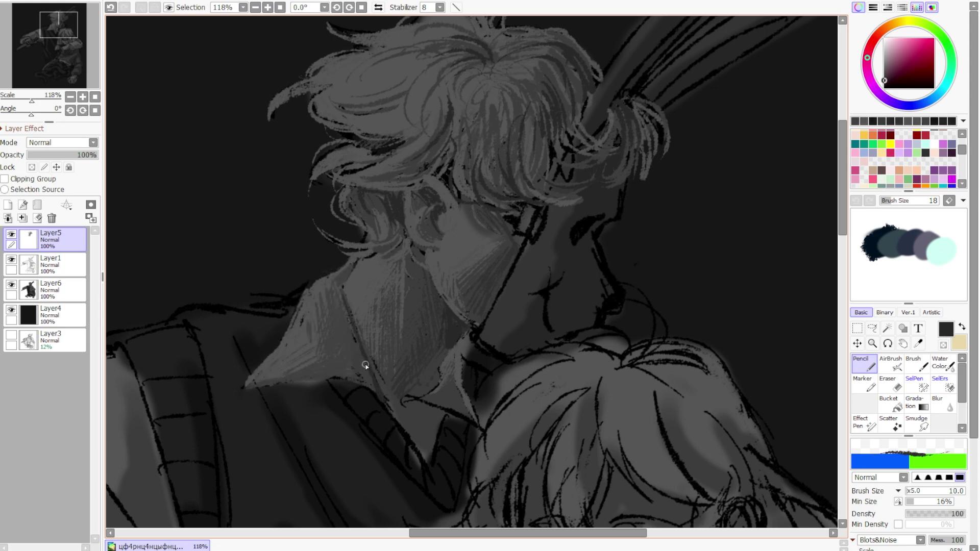
pyautogui.scroll(1, 361, 365)
pyautogui.scroll(-2, 361, 306)
pyautogui.scroll(1, 441, 354)
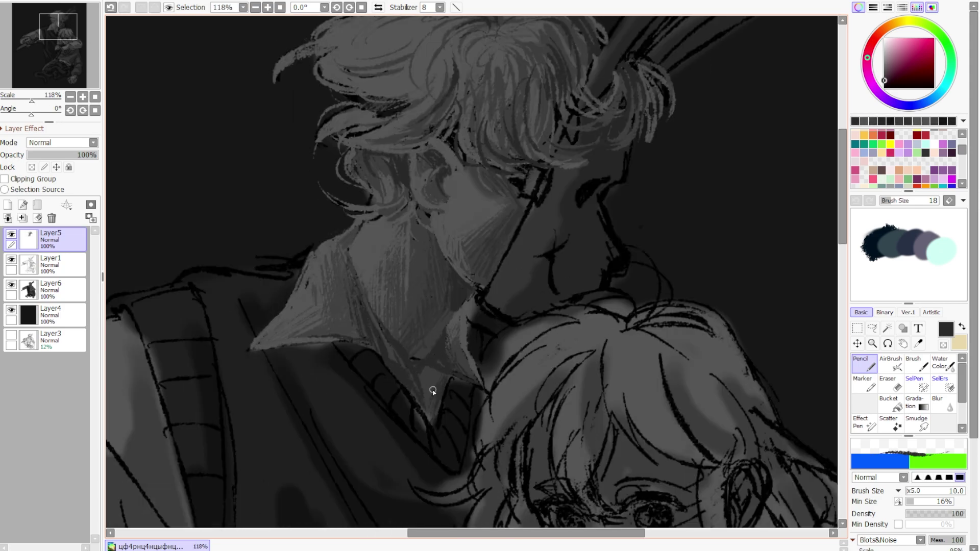
pyautogui.scroll(-1, 444, 360)
pyautogui.scroll(1, 437, 350)
pyautogui.scroll(-1, 481, 289)
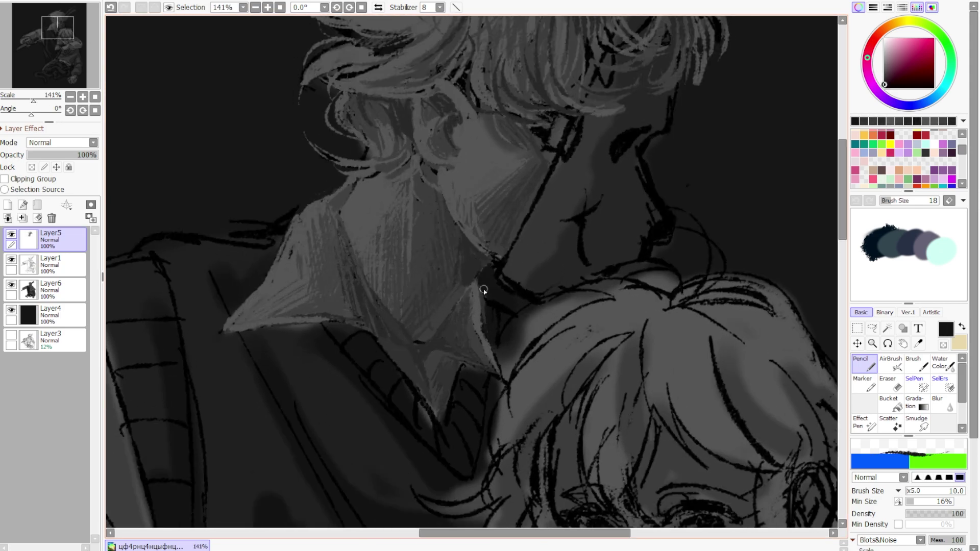
pyautogui.scroll(1, 462, 379)
pyautogui.scroll(-1, 403, 344)
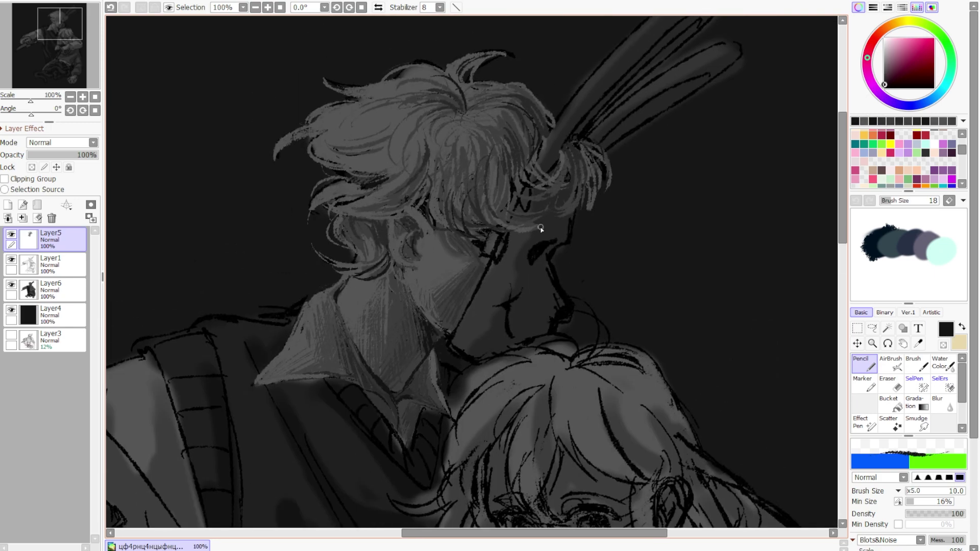
# Hatch shading on the mask's cheek, and add near-white highlights to the man's hair edges, collar and mask strap
pyautogui.scroll(-1, 529, 203)
pyautogui.scroll(3, 455, 252)
pyautogui.scroll(1, 483, 247)
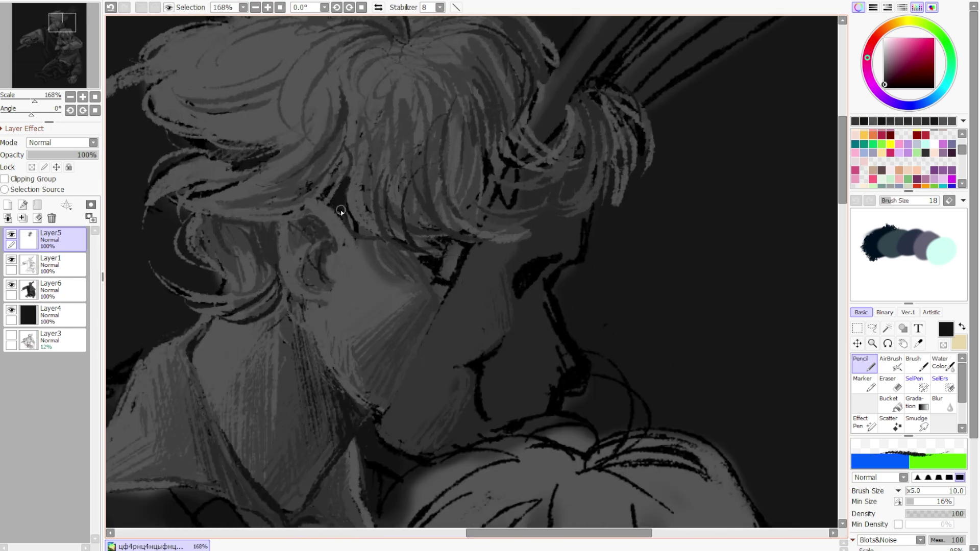
pyautogui.keyDown('alt'); pyautogui.click(483, 247); pyautogui.keyUp('alt')
pyautogui.scroll(-4, 379, 238)
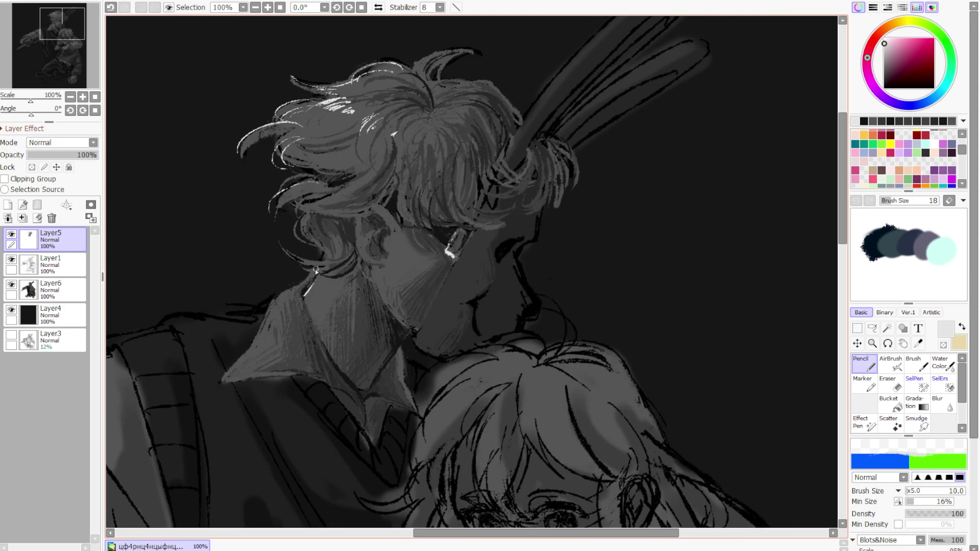
pyautogui.scroll(1, 437, 227)
# Paint the mask's nose, muzzle and eye hole with sampled dark greys, and give its cheek edge a lighter line
pyautogui.keyDown('alt'); pyautogui.click(438, 227); pyautogui.keyUp('alt')
pyautogui.scroll(2, 437, 227)
pyautogui.moveTo(497, 235); pyautogui.dragTo(515, 273)
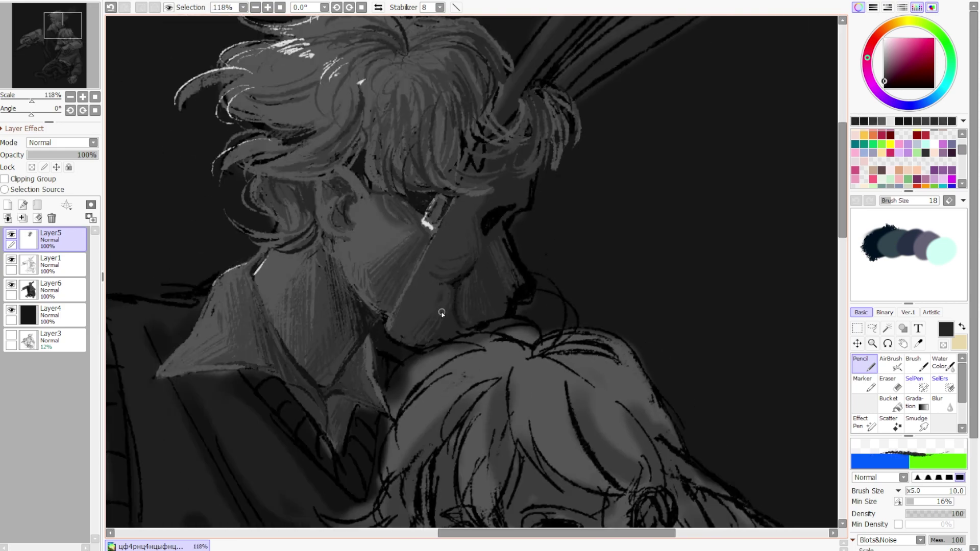
pyautogui.keyDown('alt'); pyautogui.click(487, 231); pyautogui.keyUp('alt')
pyautogui.scroll(2, 501, 226)
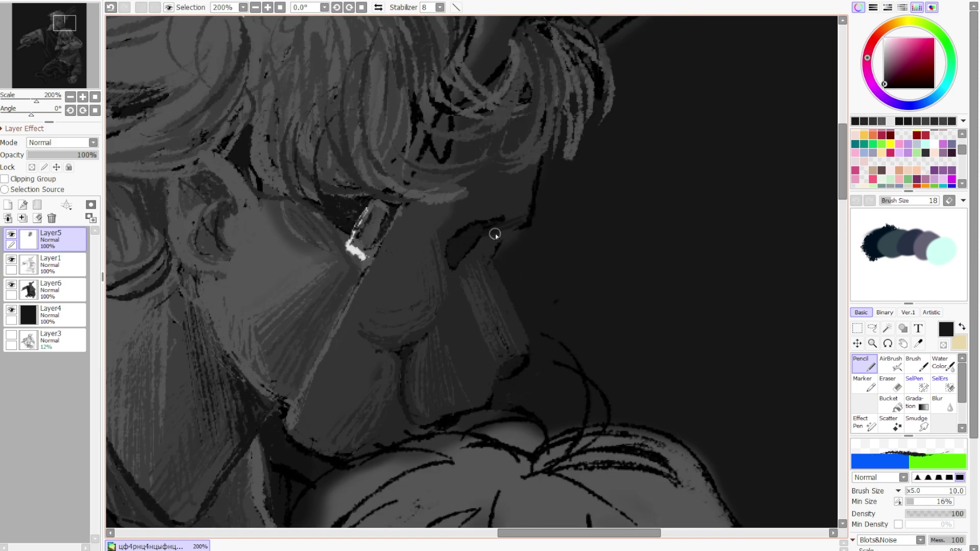
pyautogui.scroll(-2, 520, 261)
pyautogui.scroll(1, 429, 321)
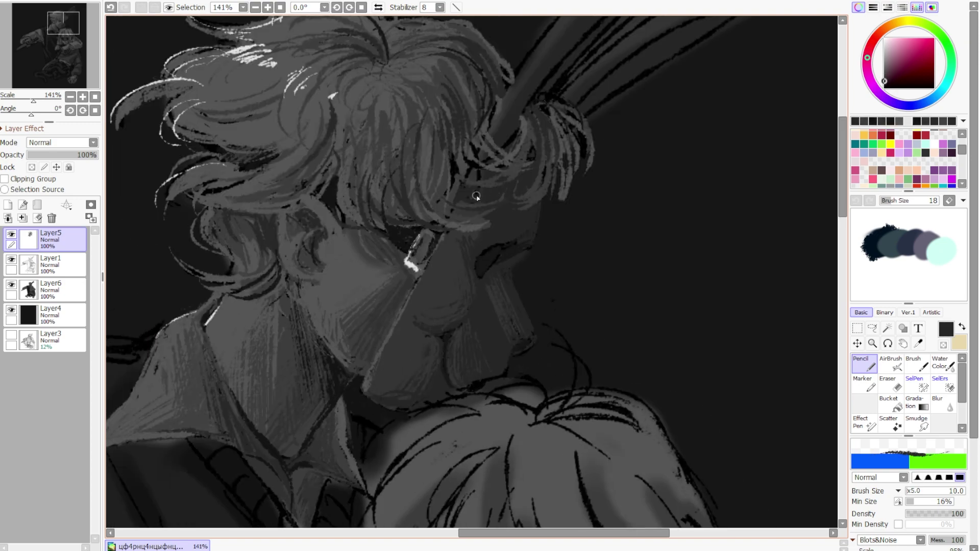
# Shade the area between the mask's brow and fringe, and draw the curved cheek detail beside the mask's muzzle
pyautogui.scroll(1, 475, 196)
pyautogui.scroll(-1, 432, 306)
pyautogui.moveTo(445, 353); pyautogui.dragTo(427, 366)
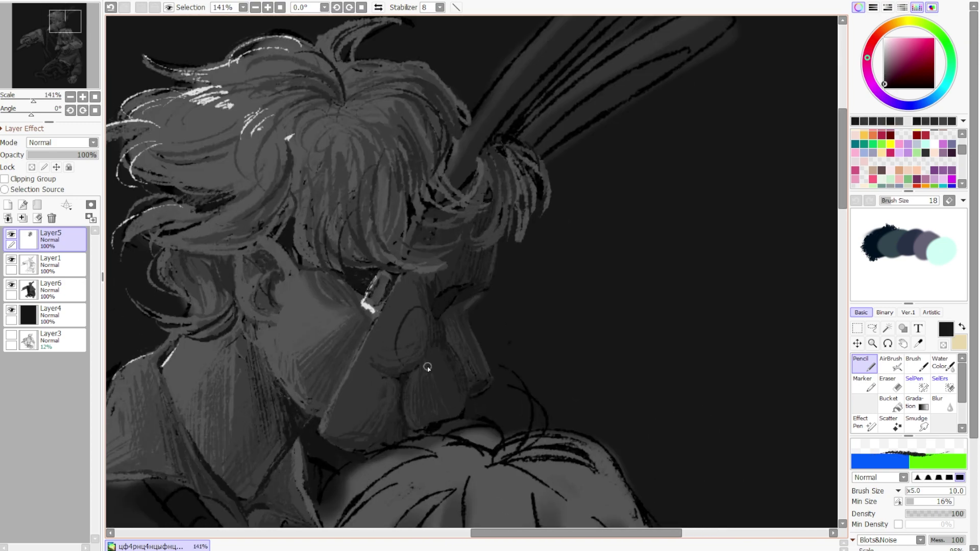
pyautogui.scroll(-3, 420, 365)
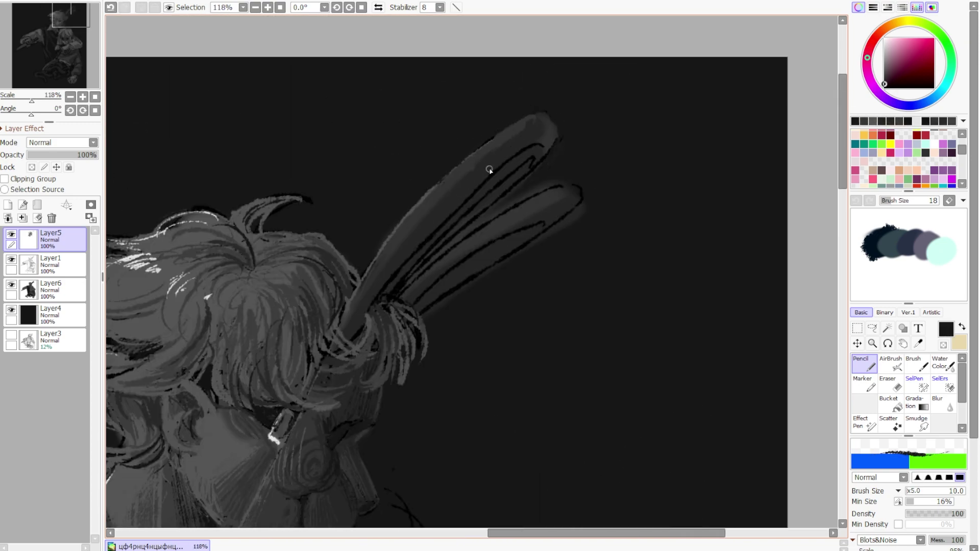
# Paint the two long ears with dark grey pencil strokes, covering their sketch lines and softening the upper ear's edges
pyautogui.moveTo(438, 245)
pyautogui.mouseDown()
pyautogui.moveTo(525, 146)
pyautogui.moveTo(465, 193)
pyautogui.mouseUp()
pyautogui.scroll(1, 466, 193)
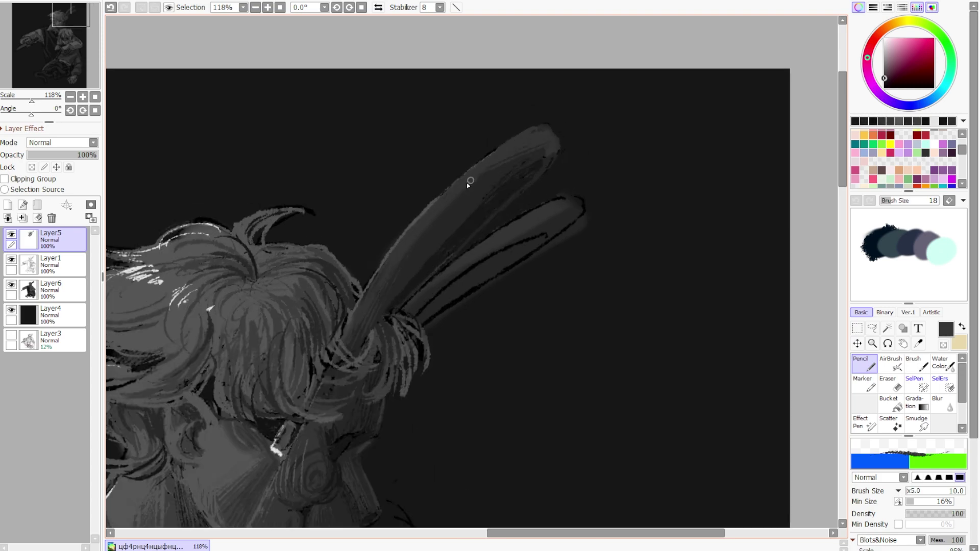
pyautogui.scroll(-2, 631, 218)
pyautogui.scroll(1, 458, 252)
# Select the hair tuft at the base of the long ears and darken its strands to match the shadow
pyautogui.moveTo(536, 127); pyautogui.dragTo(457, 251)
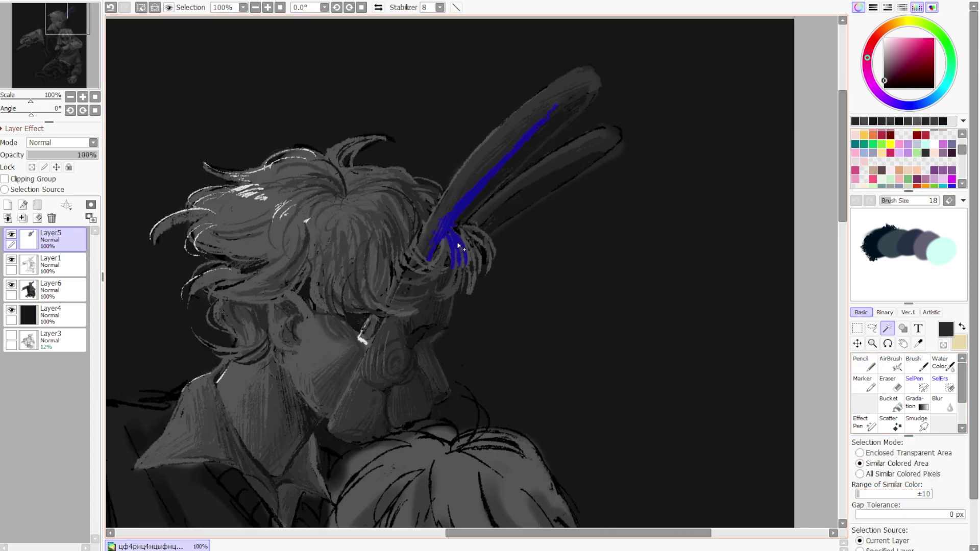
pyautogui.click(943, 363)
pyautogui.click(919, 388)
pyautogui.moveTo(408, 286); pyautogui.dragTo(479, 219)
pyautogui.press('n')
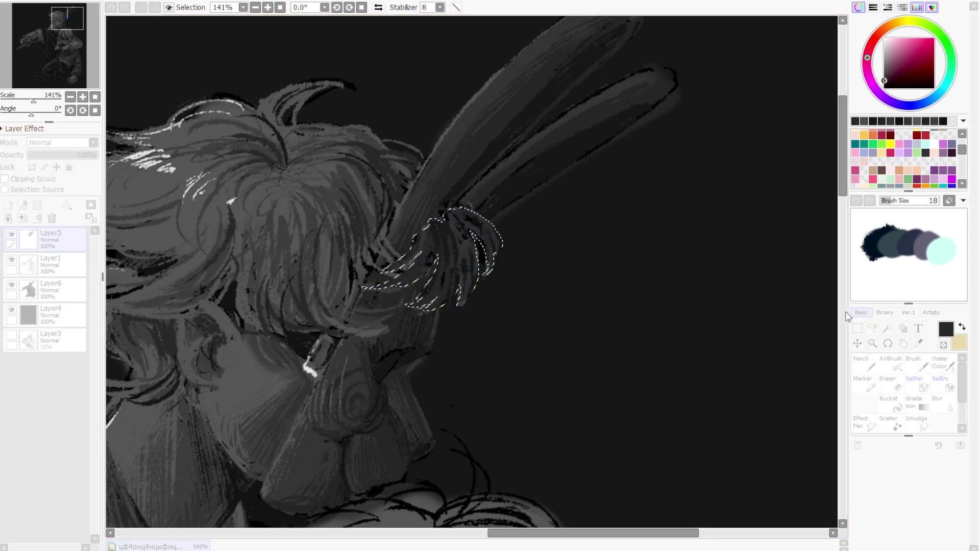
pyautogui.scroll(-2, 412, 242)
pyautogui.scroll(2, 412, 242)
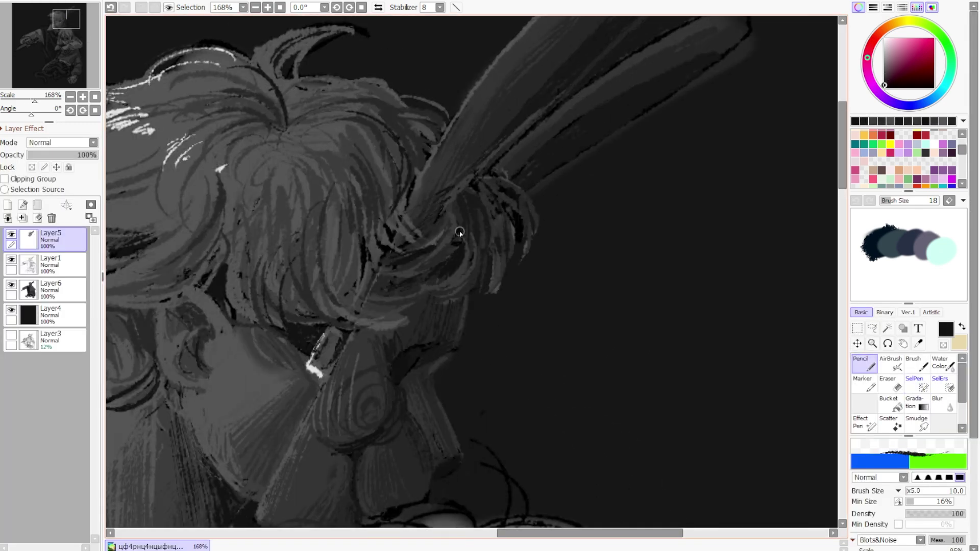
# Paint loose light grey strands along the crown and outer contour of the child's hair
pyautogui.scroll(-2, 438, 265)
pyautogui.scroll(-3, 439, 265)
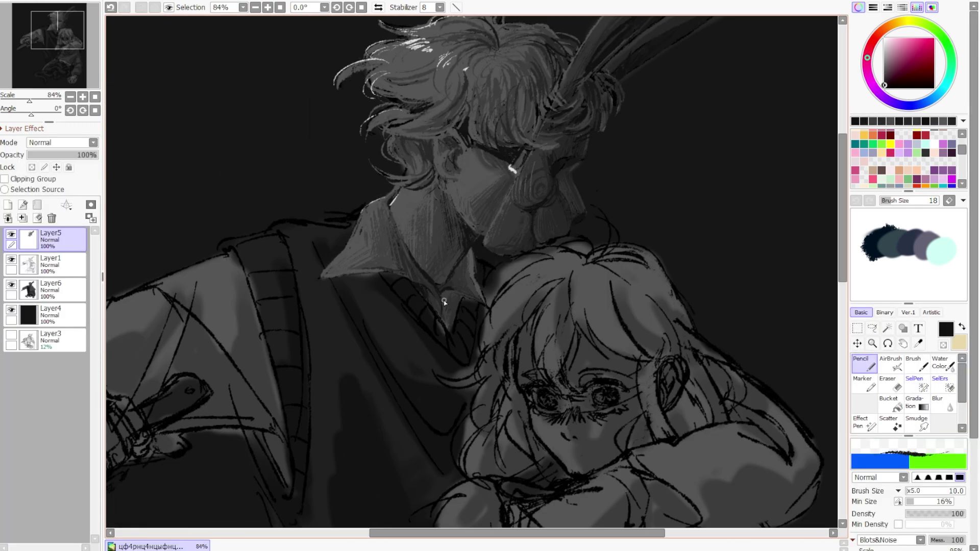
pyautogui.scroll(2, 459, 204)
pyautogui.scroll(-2, 479, 199)
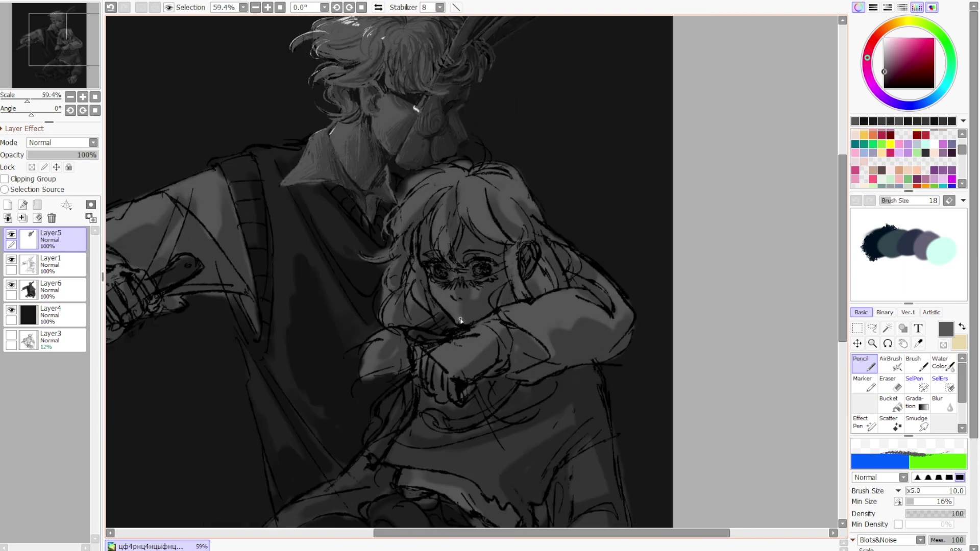
pyautogui.scroll(2, 498, 189)
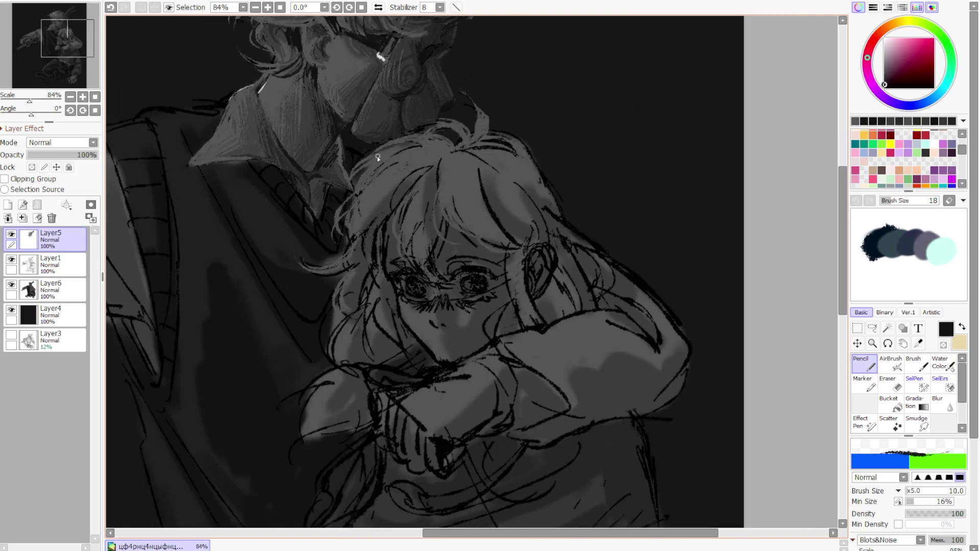
pyautogui.scroll(-1, 458, 179)
pyautogui.scroll(2, 357, 314)
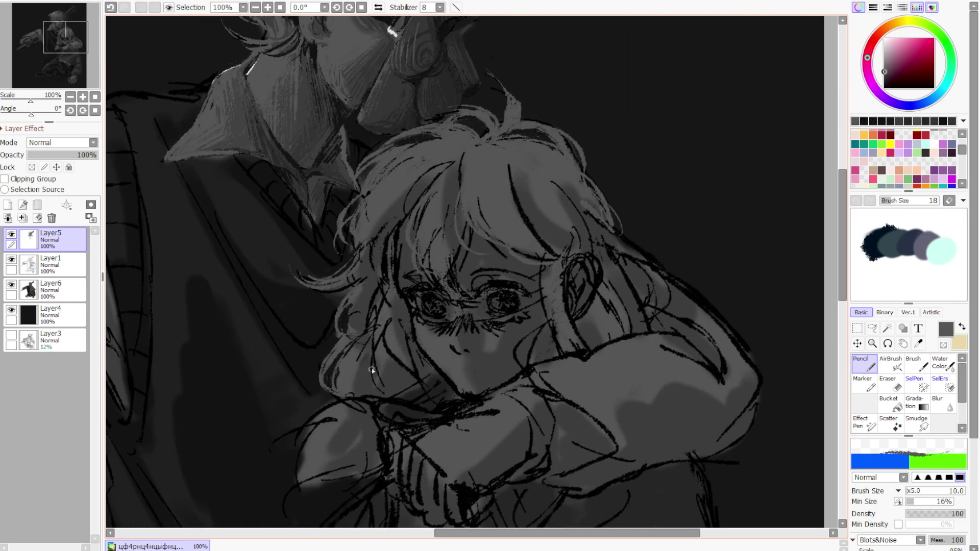
# Add grey strands to the child's bangs and face-framing locks, and wispy strokes to the rounded form beside the crossed hand
pyautogui.scroll(-1, 375, 429)
pyautogui.scroll(2, 375, 429)
pyautogui.scroll(-1, 397, 252)
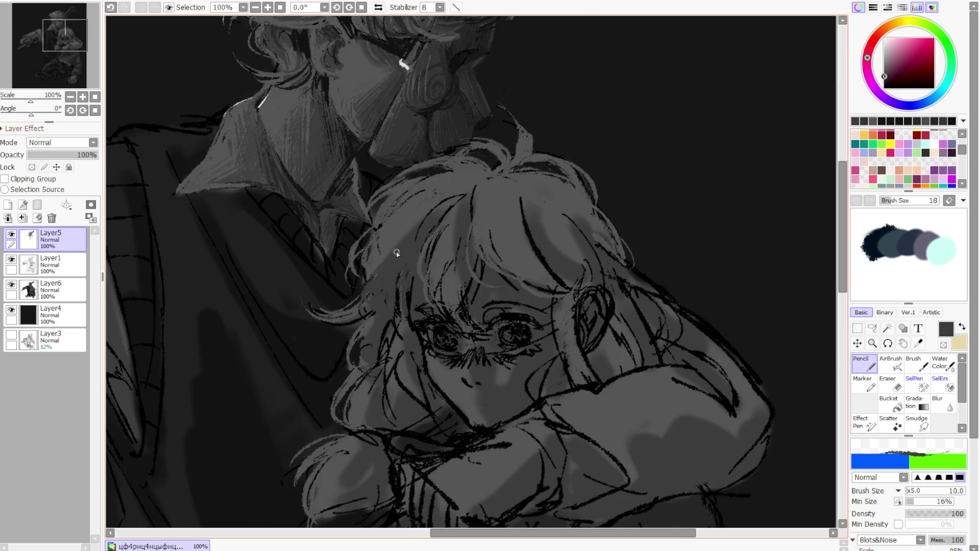
pyautogui.keyDown('alt'); pyautogui.click(455, 321); pyautogui.keyUp('alt')
pyautogui.scroll(-1, 507, 243)
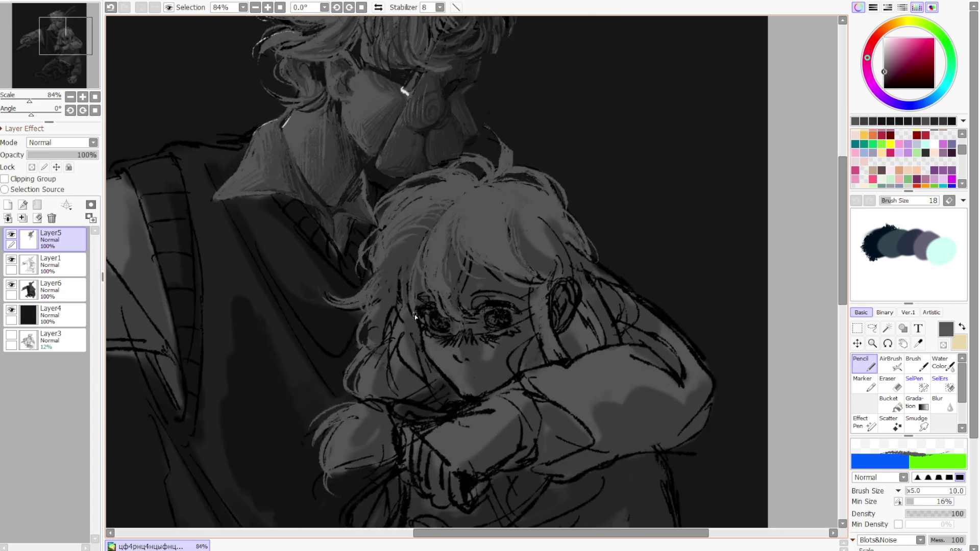
# Paint the locks around the child's exposed ear with sampled greys, covering the sketch lines down to the raised sleeve
pyautogui.keyDown('alt'); pyautogui.click(537, 349); pyautogui.keyUp('alt')
pyautogui.scroll(-1, 537, 349)
pyautogui.scroll(1, 537, 350)
pyautogui.moveTo(538, 350); pyautogui.dragTo(551, 348)
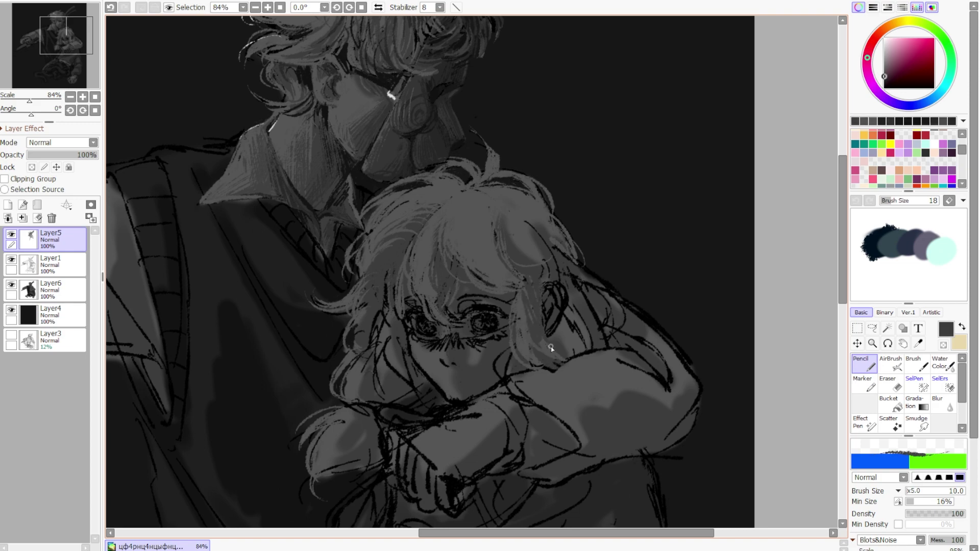
pyautogui.scroll(-1, 514, 214)
pyautogui.scroll(1, 425, 270)
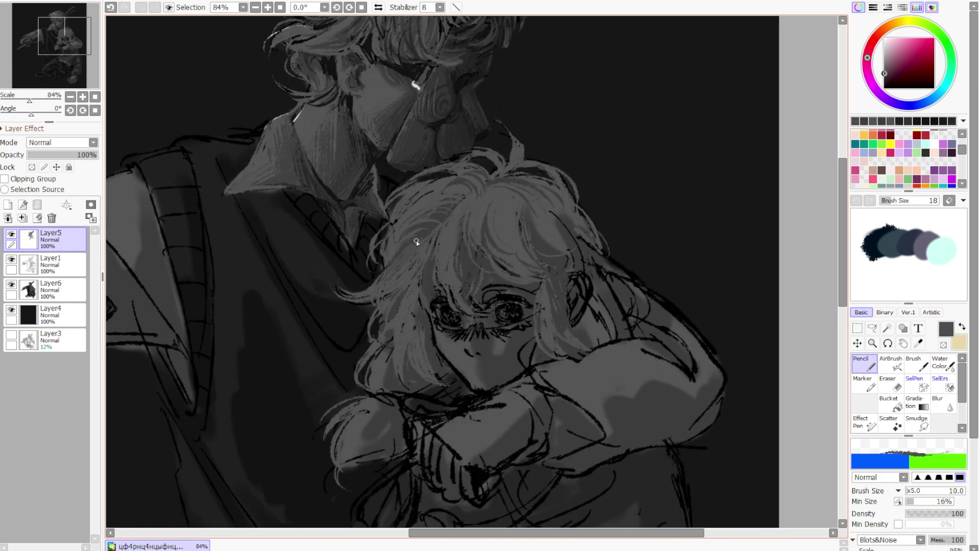
# Paint the ends of the child's hair above both sleeves, and lightly shade the cheeks and nose
pyautogui.moveTo(418, 292); pyautogui.dragTo(401, 350)
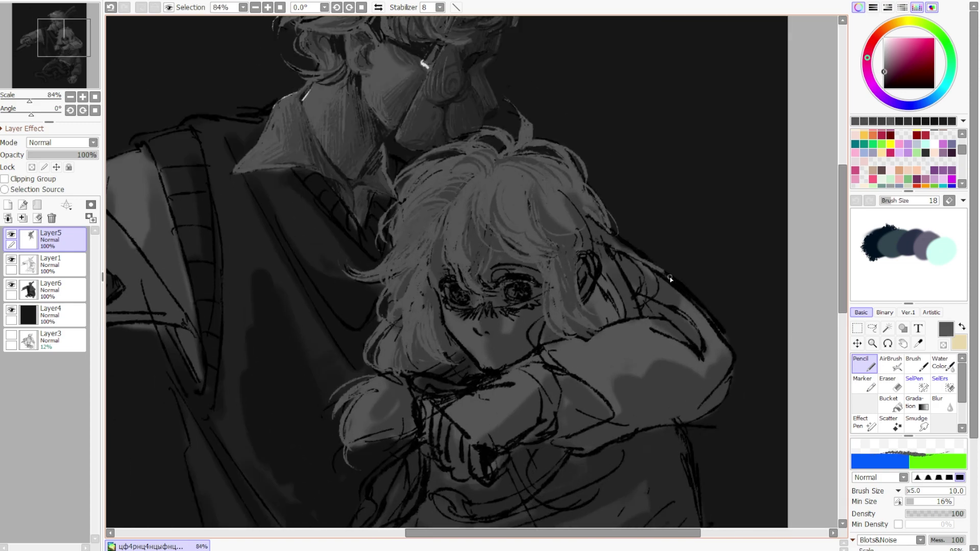
pyautogui.scroll(2, 670, 279)
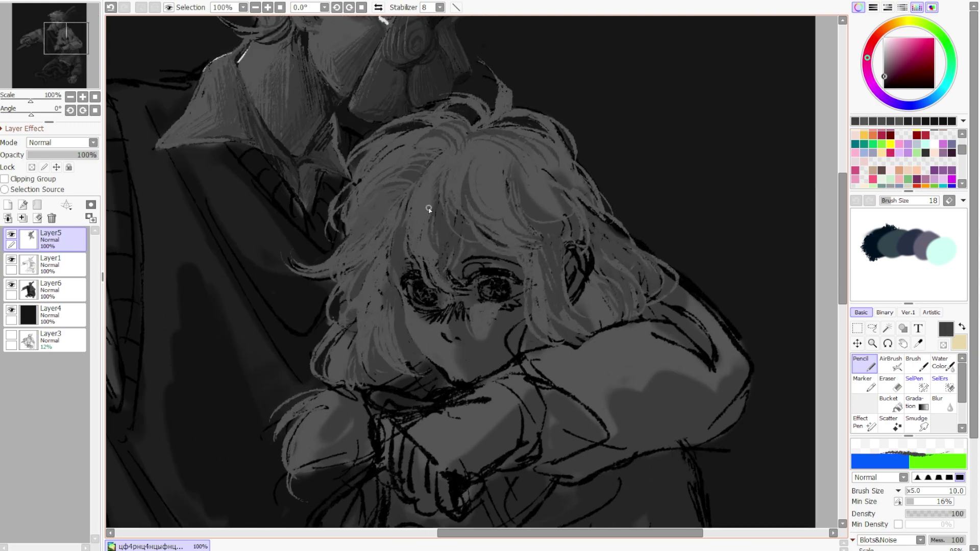
pyautogui.scroll(-2, 429, 208)
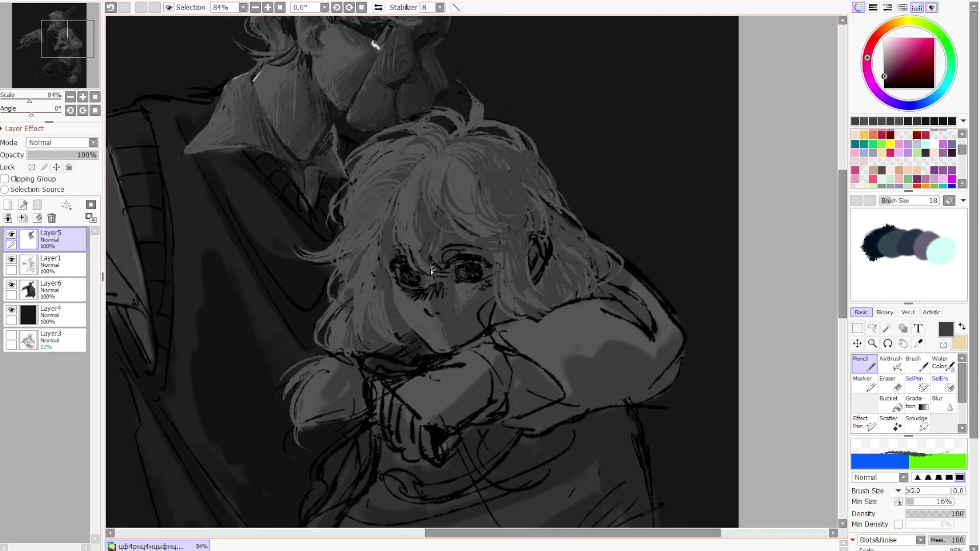
# Layer darker strands into the child's crown and bangs, and add fine strokes to the rounded form beside the crossed hand
pyautogui.scroll(-1, 430, 270)
pyautogui.scroll(2, 494, 189)
pyautogui.scroll(-1, 393, 392)
pyautogui.scroll(1, 393, 392)
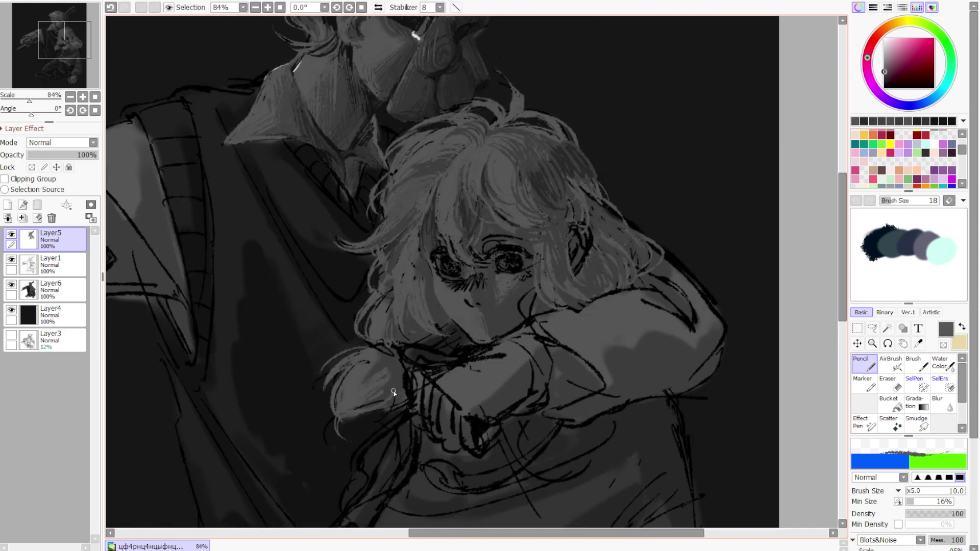
pyautogui.scroll(2, 393, 391)
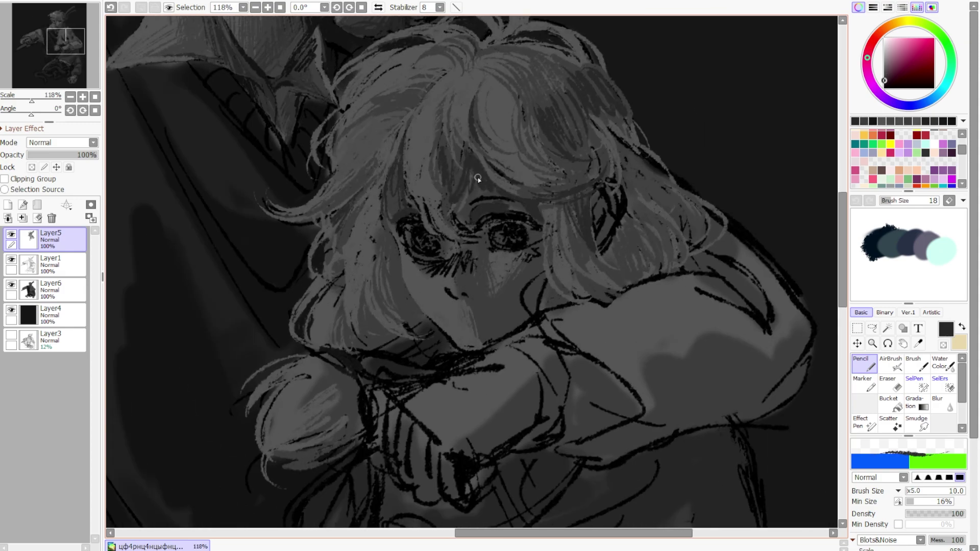
# Soften the sketch marks on the child's nose, rough in the mouth, and add grey strokes to the bangs
pyautogui.scroll(1, 490, 184)
pyautogui.scroll(-2, 466, 286)
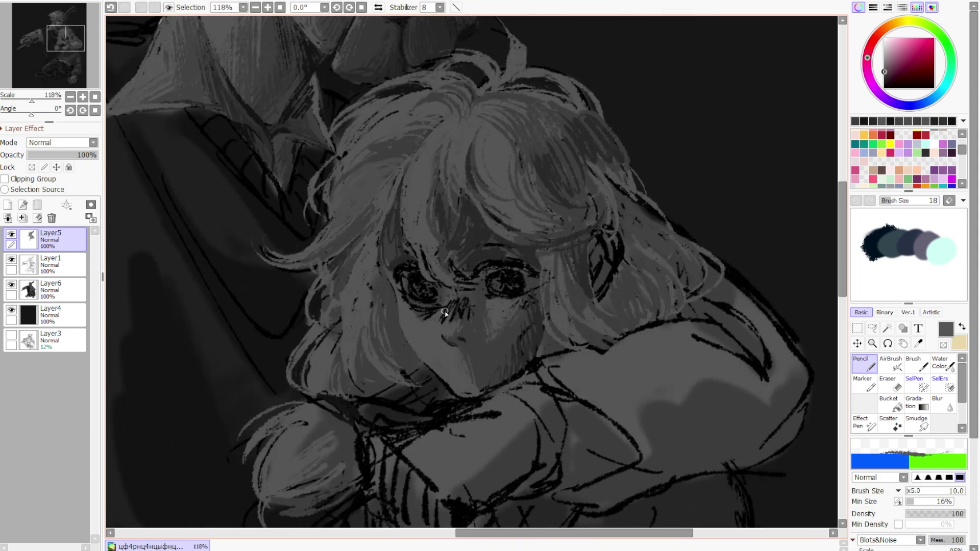
pyautogui.scroll(3, 431, 359)
pyautogui.scroll(-3, 466, 308)
pyautogui.scroll(3, 479, 326)
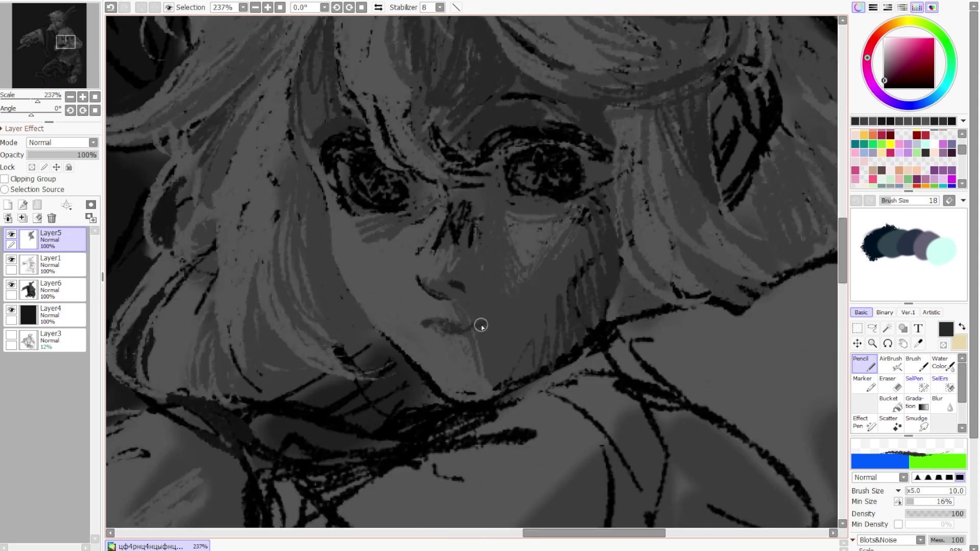
pyautogui.scroll(-3, 501, 285)
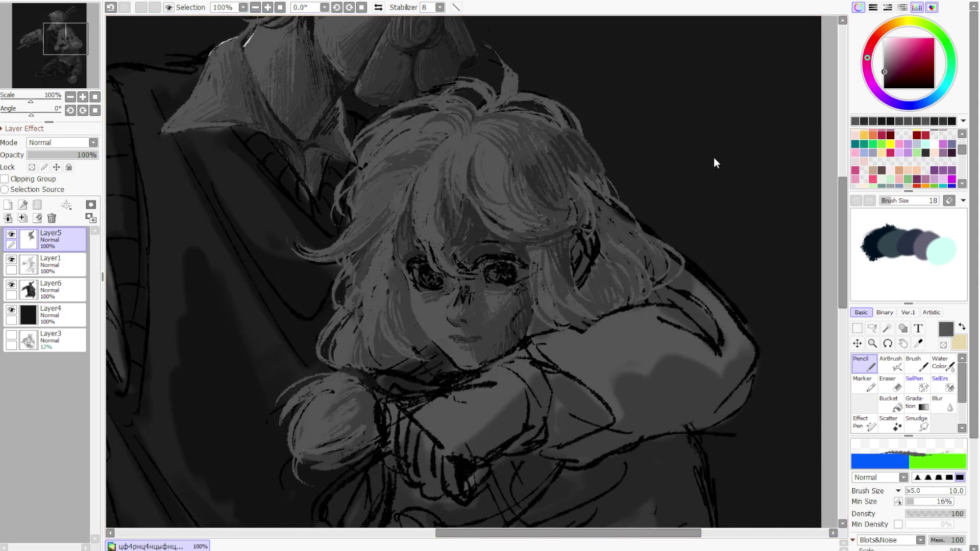
# Refine the child's nose bridge and nostrils, and shape the lips with a dark parting line and grey shading
pyautogui.scroll(-3, 566, 138)
pyautogui.scroll(4, 560, 286)
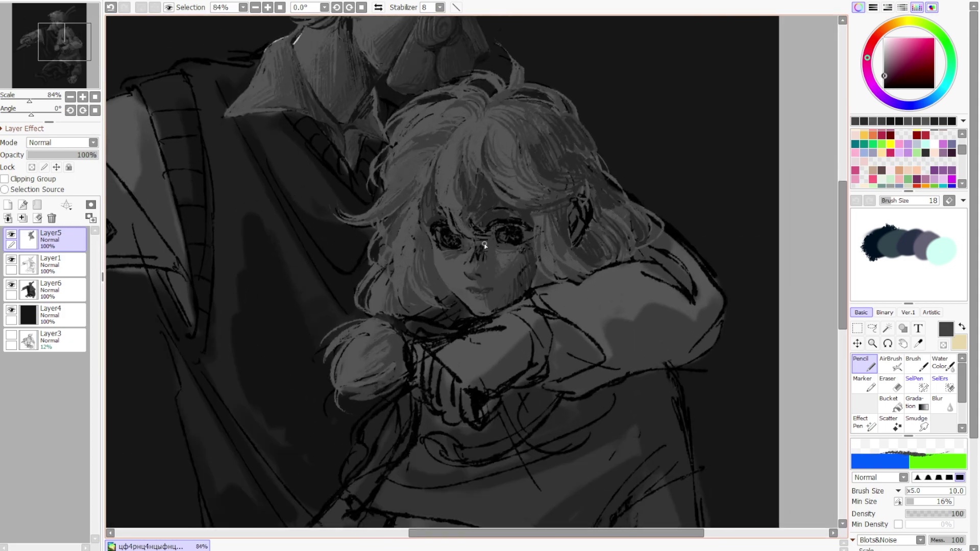
pyautogui.scroll(-1, 441, 279)
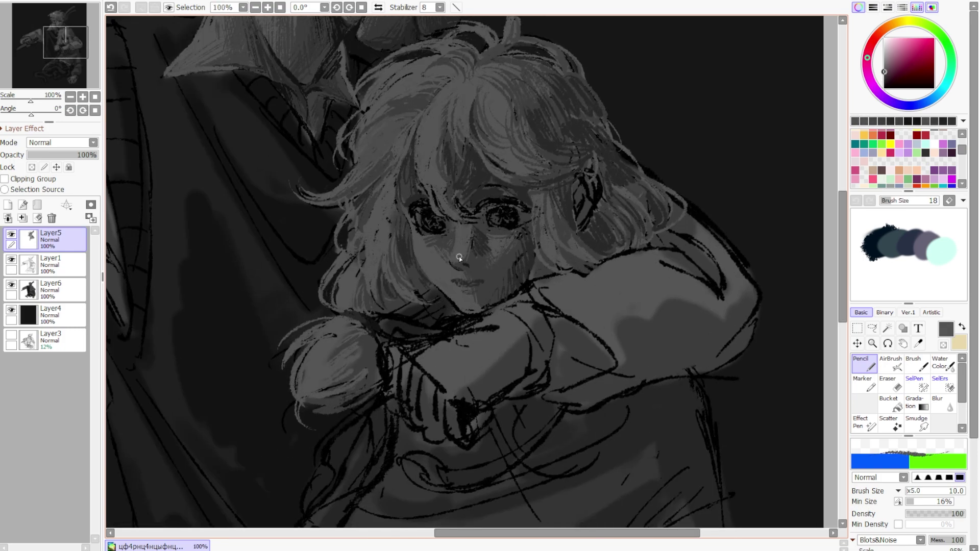
pyautogui.scroll(-3, 477, 233)
pyautogui.scroll(7, 474, 321)
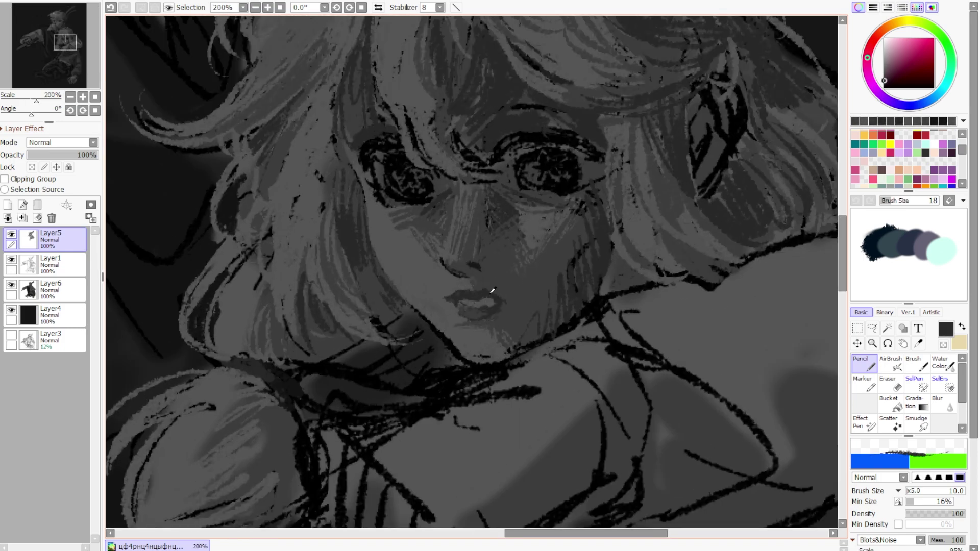
pyautogui.scroll(-4, 499, 298)
pyautogui.scroll(4, 437, 291)
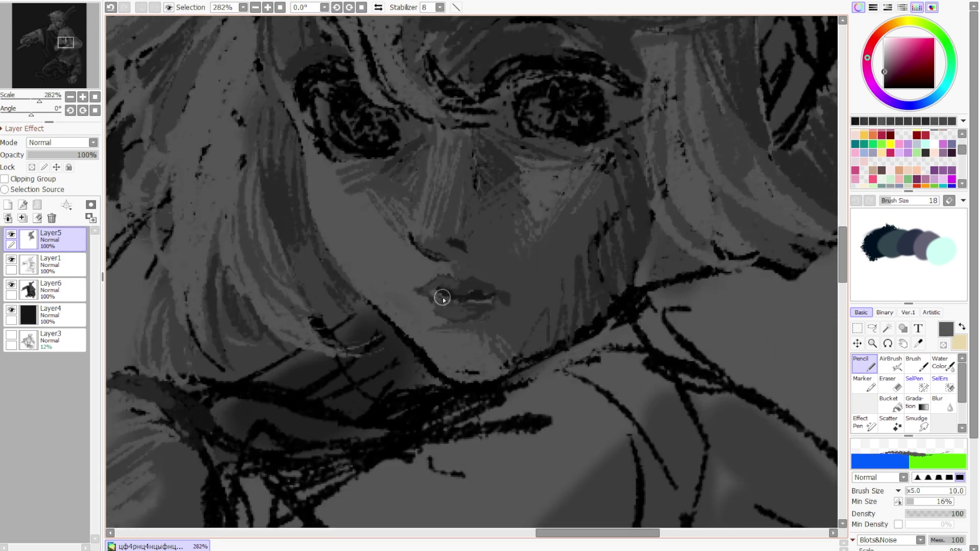
# Paint over the child's sketched eyes with grey irises, and shade the surrounding eyelids
pyautogui.scroll(-2, 479, 309)
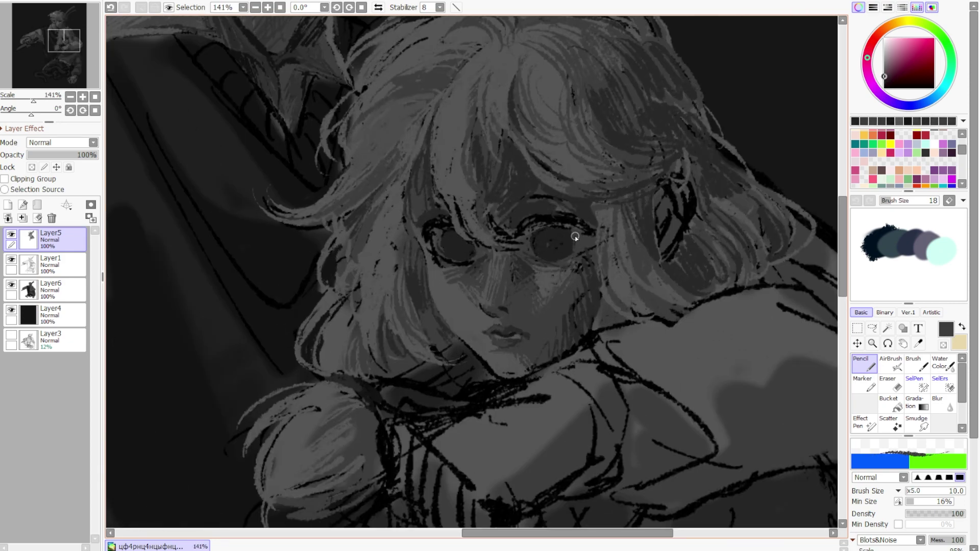
pyautogui.scroll(2, 575, 238)
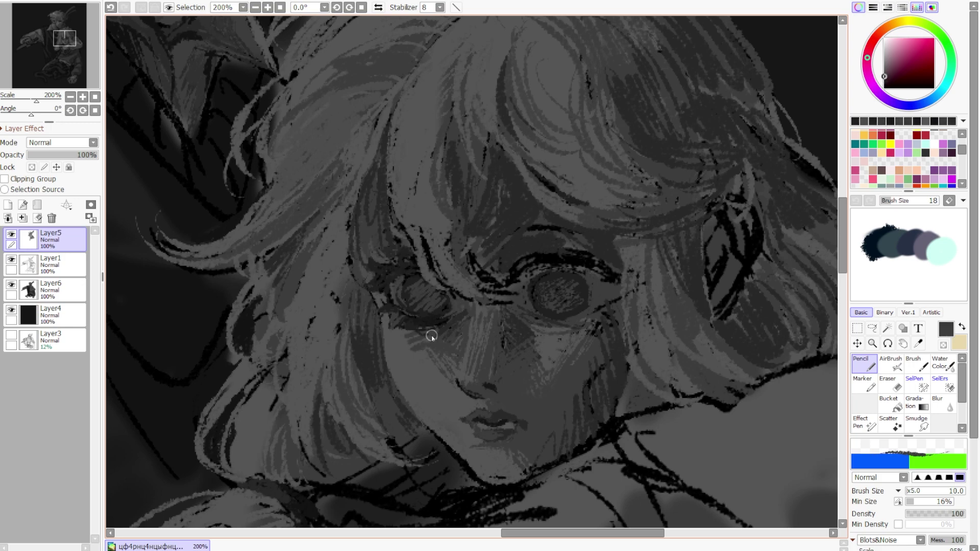
pyautogui.scroll(-1, 441, 247)
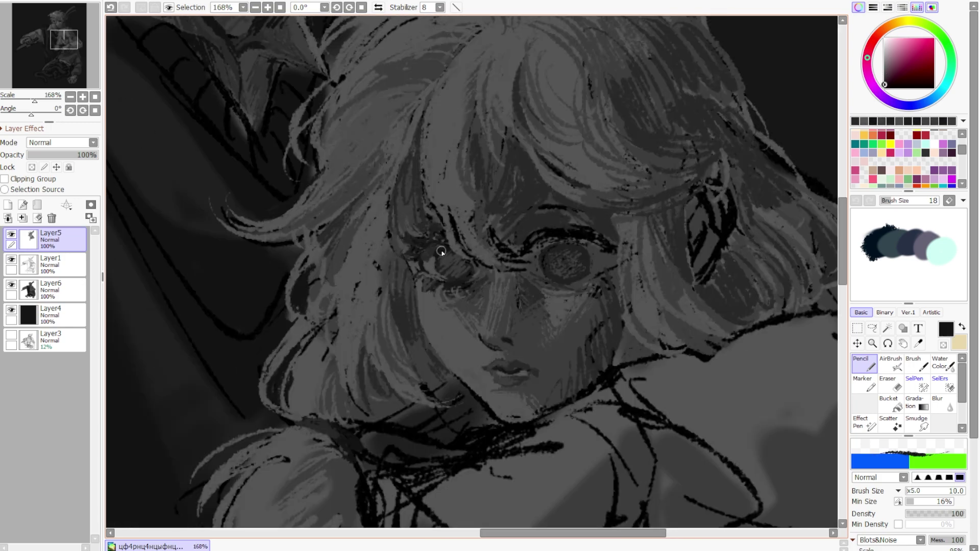
pyautogui.scroll(-3, 441, 252)
pyautogui.scroll(3, 510, 258)
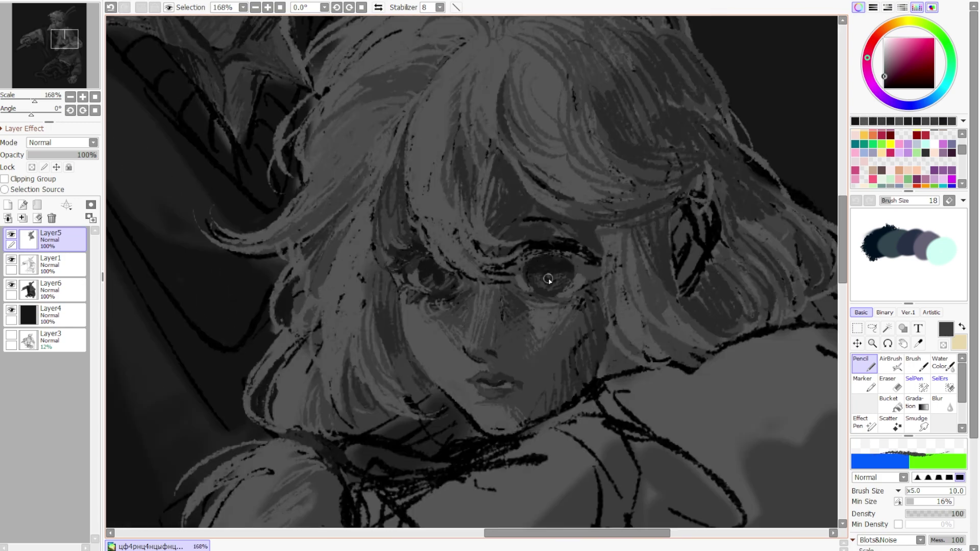
# Add pupils to the child's eyes and paint curled upper and lower lashes with dark and light greys
pyautogui.scroll(1, 548, 278)
pyautogui.scroll(-1, 599, 276)
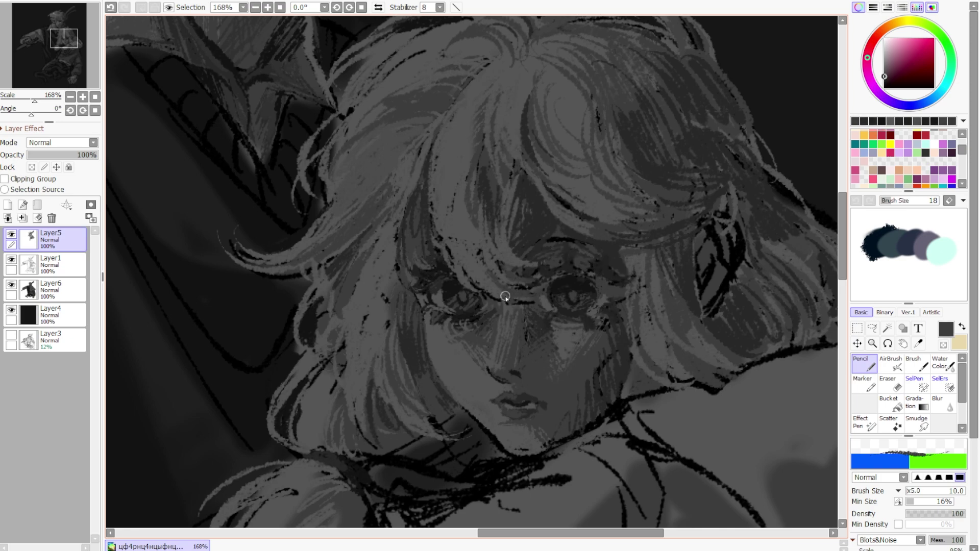
pyautogui.scroll(-3, 506, 296)
pyautogui.scroll(3, 530, 277)
pyautogui.scroll(-1, 546, 345)
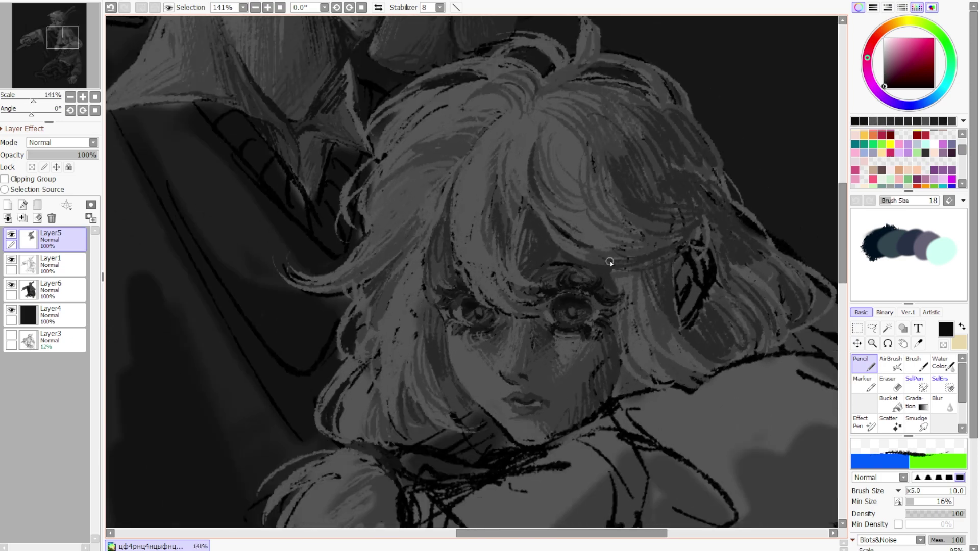
pyautogui.scroll(1, 568, 309)
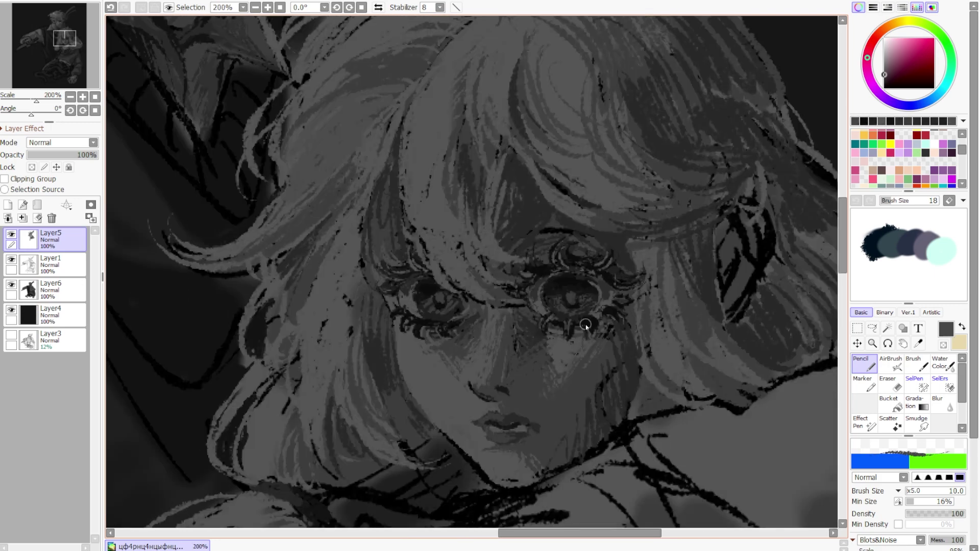
pyautogui.scroll(-1, 485, 329)
pyautogui.scroll(2, 485, 329)
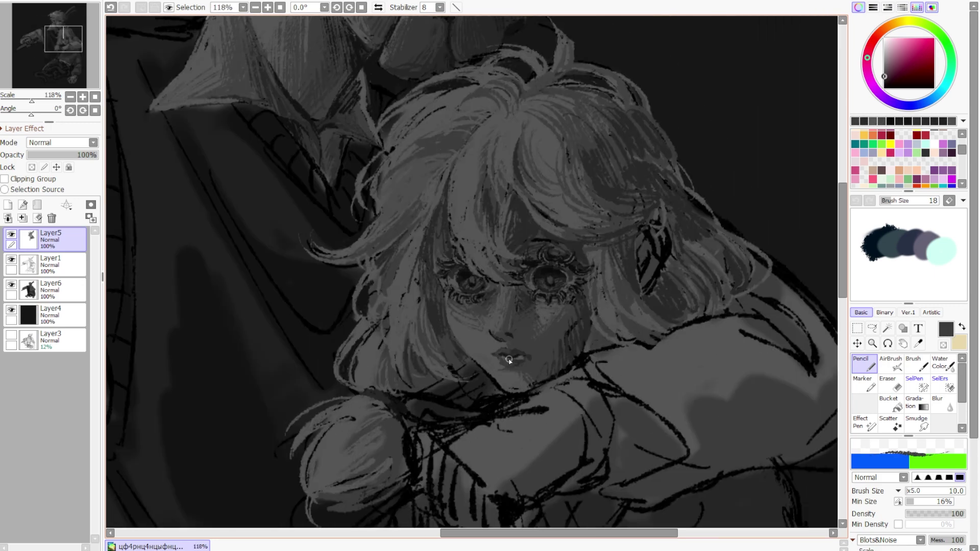
# Shade the child's lips and shadowed cheek, and paint the exposed ear and nearby locks over the sketch lines
pyautogui.scroll(-2, 559, 356)
pyautogui.scroll(1, 551, 311)
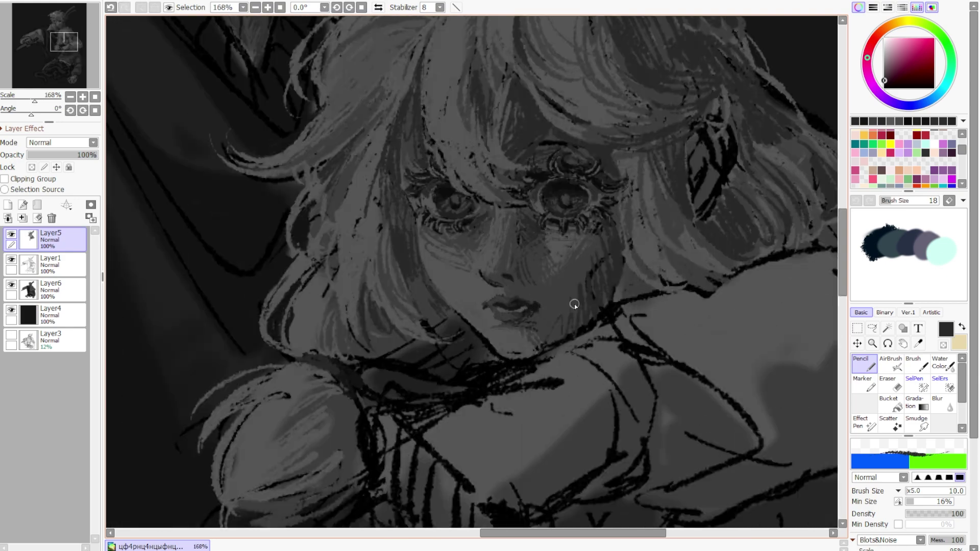
pyautogui.scroll(-2, 538, 301)
pyautogui.scroll(-3, 625, 244)
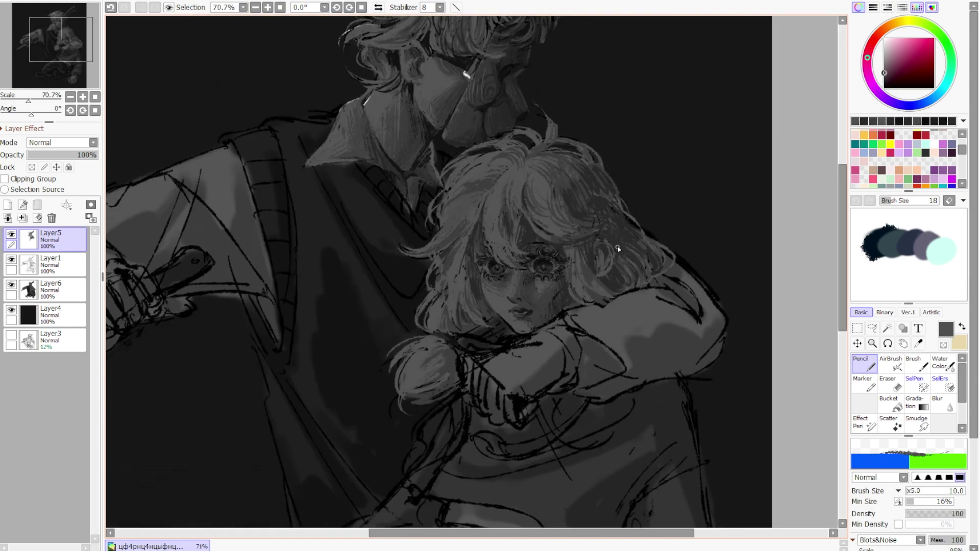
pyautogui.scroll(4, 620, 215)
pyautogui.scroll(-2, 606, 247)
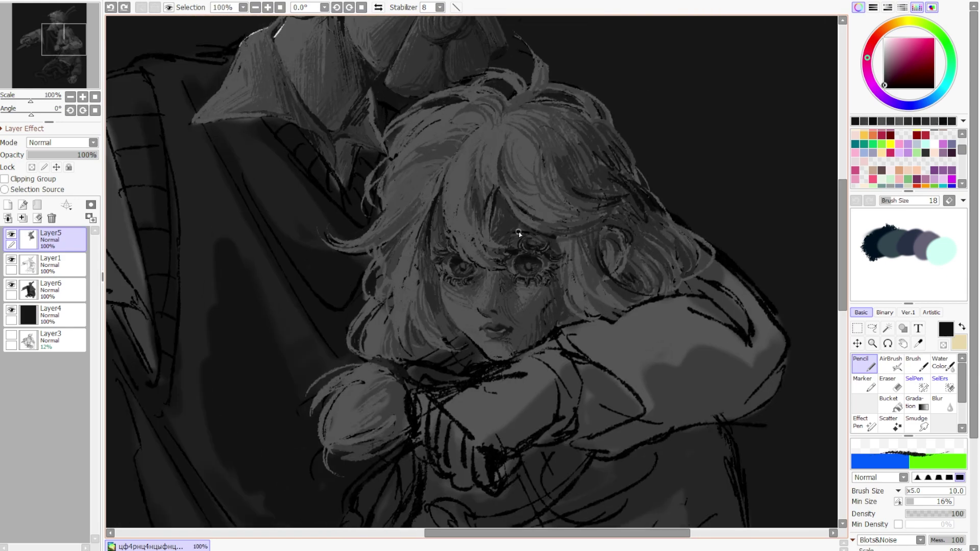
# Add dark strands through the child's bangs and side locks, and refine the eyelid folds and cheek shading
pyautogui.scroll(4, 461, 240)
pyautogui.scroll(-1, 547, 269)
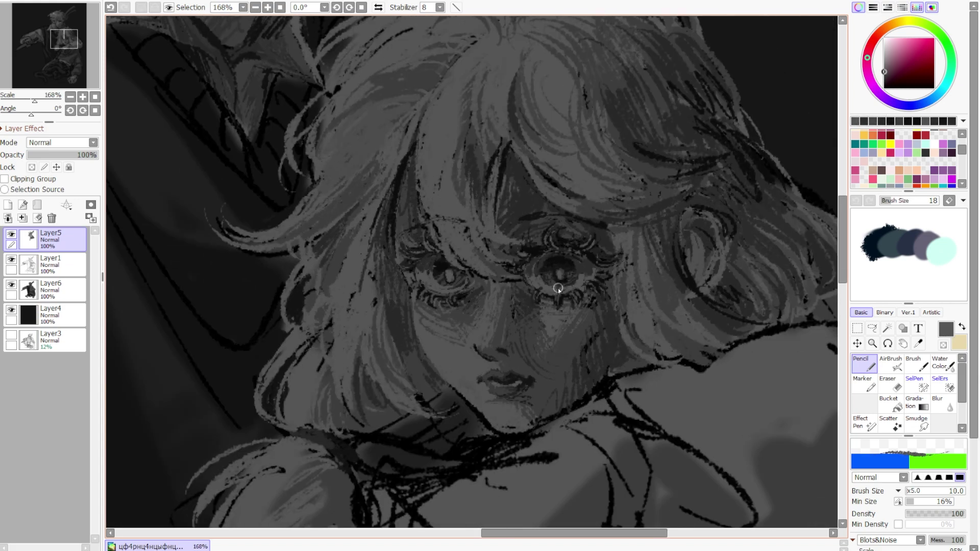
pyautogui.hotkey('ctrl', 'd')
pyautogui.press('n')
pyautogui.scroll(1, 465, 311)
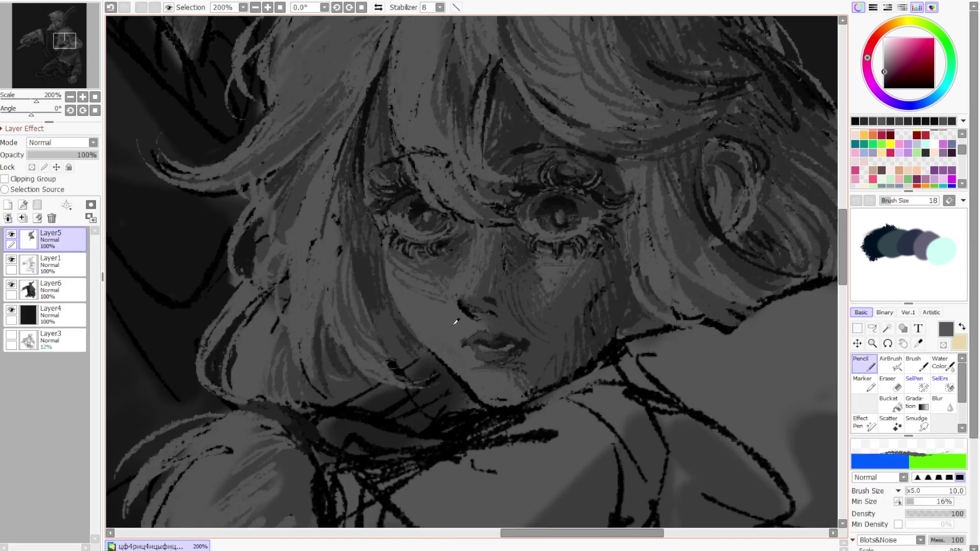
pyautogui.scroll(-2, 504, 326)
pyautogui.scroll(-3, 574, 317)
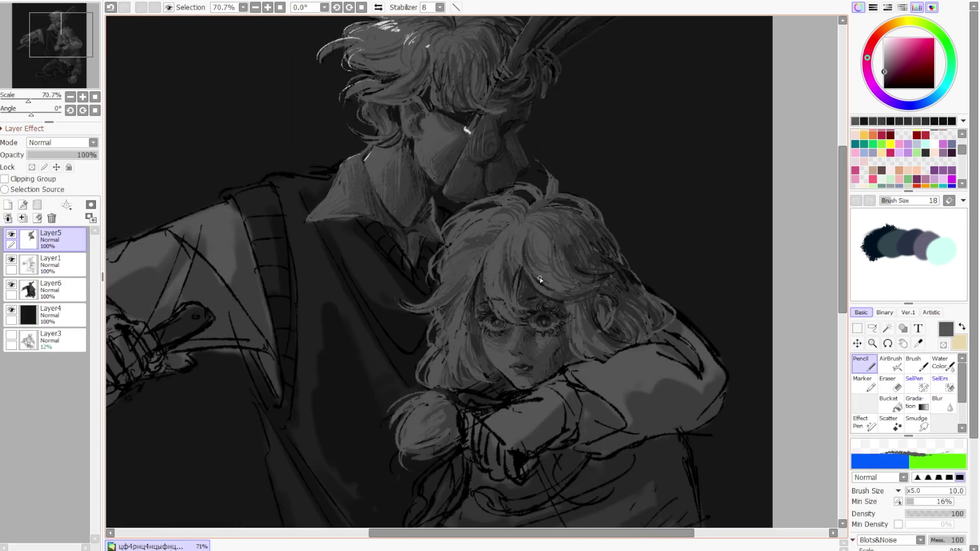
pyautogui.scroll(3, 592, 276)
pyautogui.scroll(-3, 606, 234)
pyautogui.scroll(2, 606, 234)
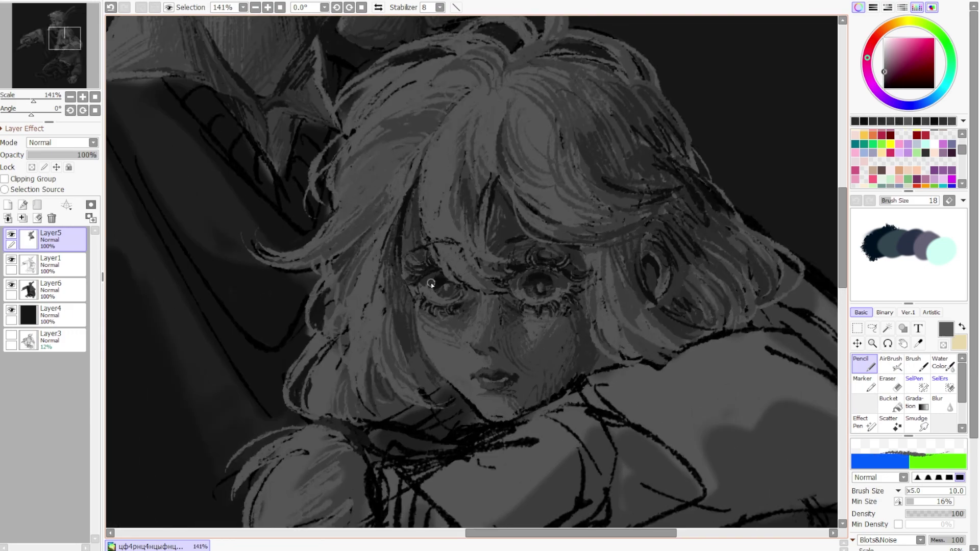
# Add near-white highlights to the child's pupils, eye corners and lower lids
pyautogui.scroll(1, 511, 276)
pyautogui.click(517, 276)
pyautogui.scroll(-2, 510, 275)
pyautogui.scroll(1, 491, 375)
pyautogui.scroll(1, 491, 375)
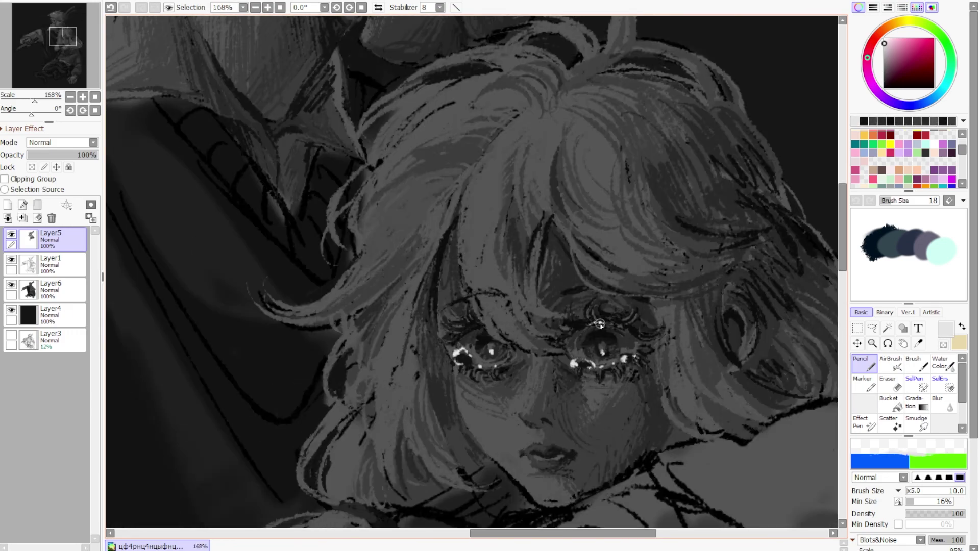
# Paint near-white highlights along the child's face contour, across the crown and bangs, and on the outer locks
pyautogui.scroll(1, 510, 357)
pyautogui.scroll(-2, 485, 307)
pyautogui.moveTo(463, 352); pyautogui.dragTo(479, 400)
pyautogui.moveTo(462, 166); pyautogui.dragTo(444, 179)
pyautogui.scroll(-4, 437, 207)
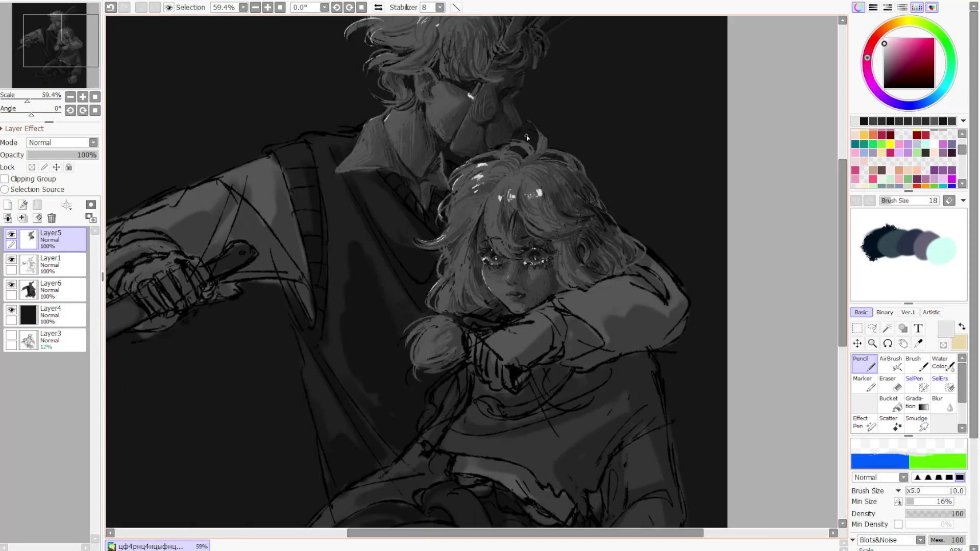
pyautogui.scroll(3, 408, 332)
pyautogui.scroll(-2, 367, 441)
pyautogui.scroll(-1, 367, 441)
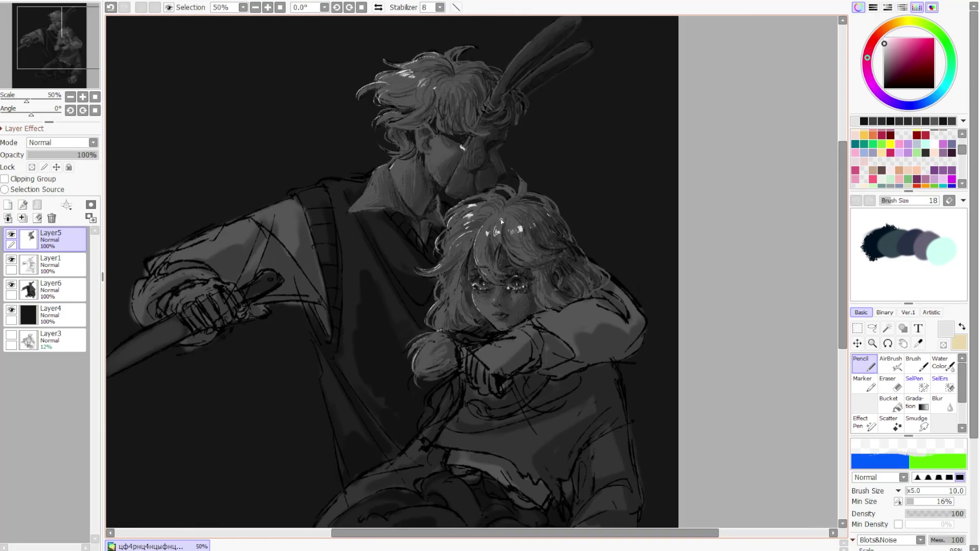
# Draw a near-white highlight along the edge of the man's mask, and add rim highlights to the rounded form
pyautogui.scroll(-1, 408, 357)
pyautogui.scroll(3, 510, 286)
pyautogui.scroll(1, 522, 280)
pyautogui.keyDown('alt'); pyautogui.click(522, 280); pyautogui.keyUp('alt')
pyautogui.scroll(-2, 522, 279)
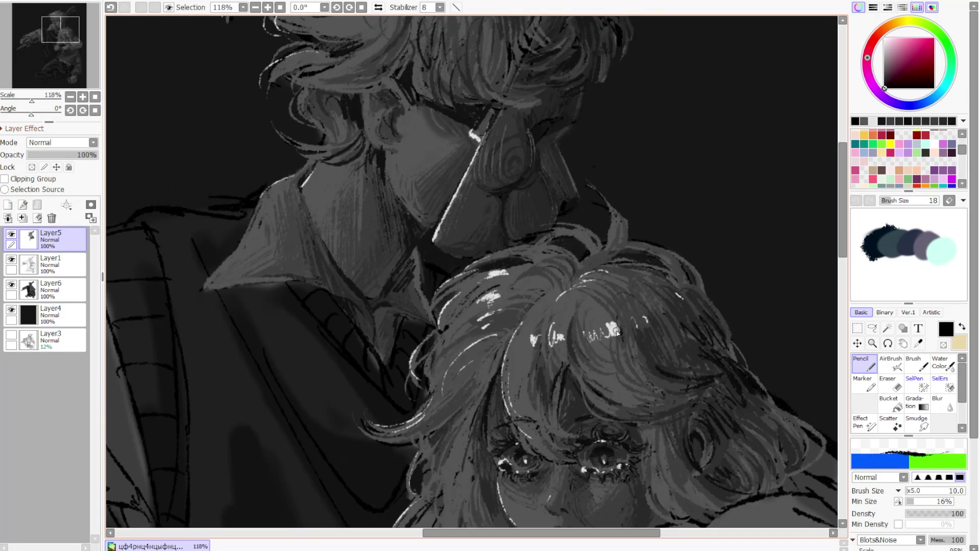
pyautogui.scroll(2, 561, 229)
pyautogui.keyDown('alt'); pyautogui.click(618, 87); pyautogui.keyUp('alt')
pyautogui.scroll(-2, 564, 232)
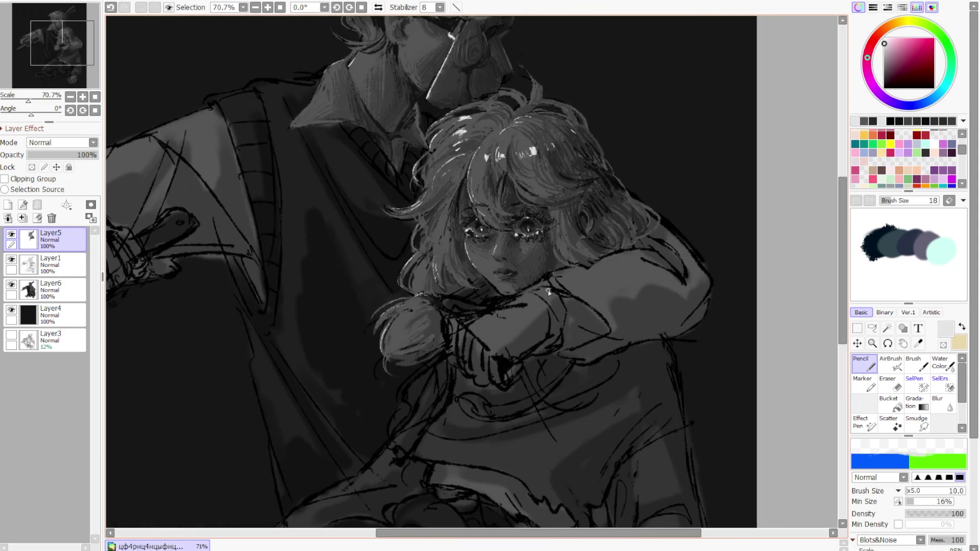
# Paint dark greys over the sketch lines of the man's vest, from the collar and armhole trim down the front
pyautogui.scroll(2, 390, 417)
pyautogui.keyDown('alt'); pyautogui.click(390, 417); pyautogui.keyUp('alt')
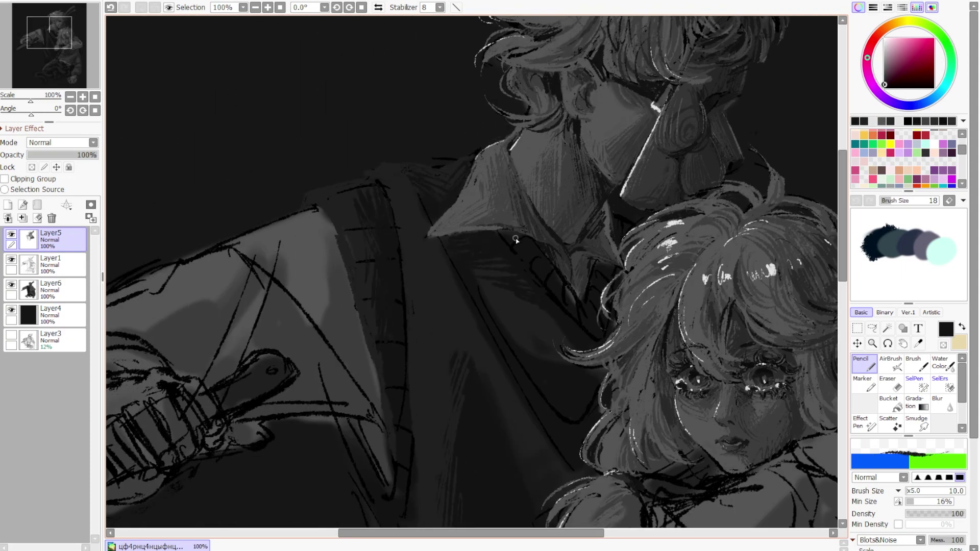
pyautogui.scroll(-4, 499, 372)
pyautogui.scroll(1, 495, 436)
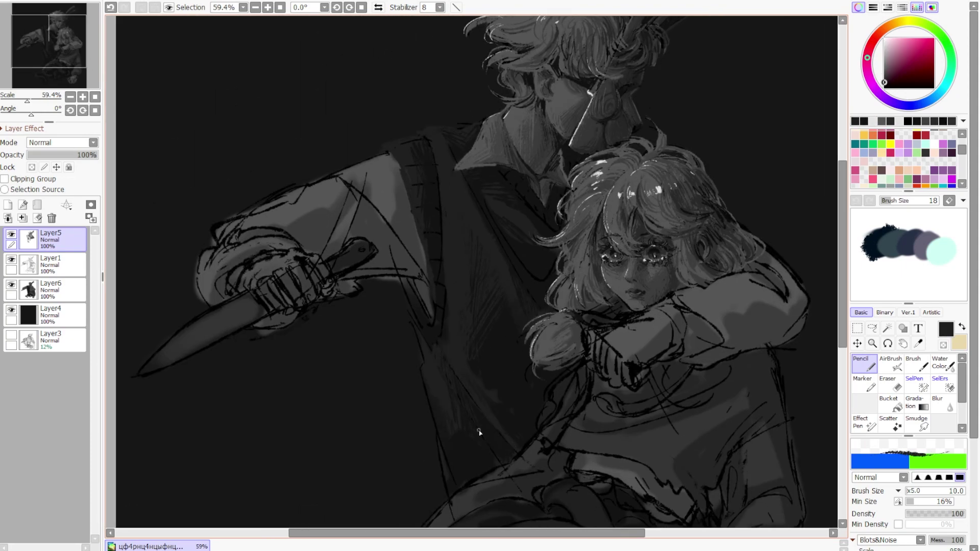
pyautogui.scroll(-3, 427, 313)
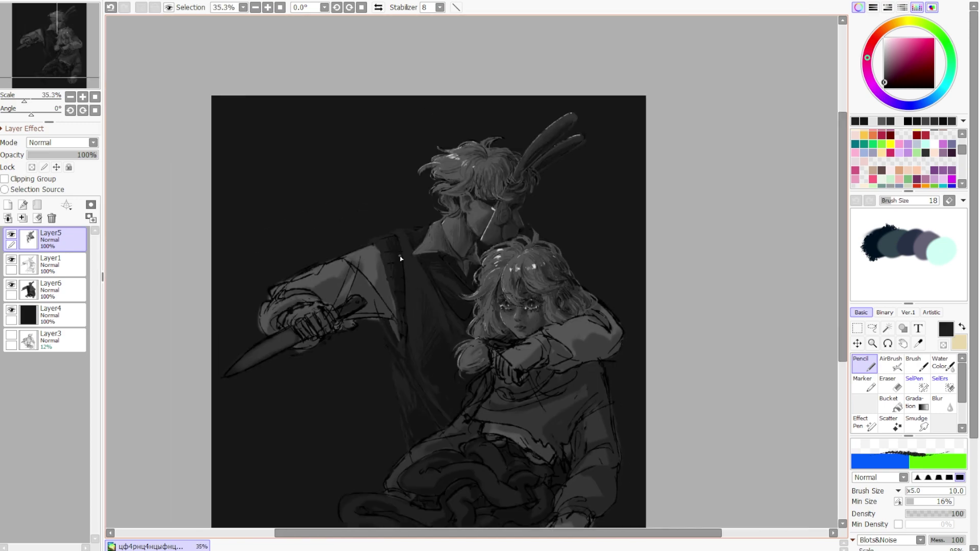
# Build up the vest's shoulder, armhole trim and lower folds with sampled dark greys
pyautogui.scroll(3, 423, 262)
pyautogui.keyDown('alt'); pyautogui.click(423, 262); pyautogui.keyUp('alt')
pyautogui.scroll(-3, 423, 275)
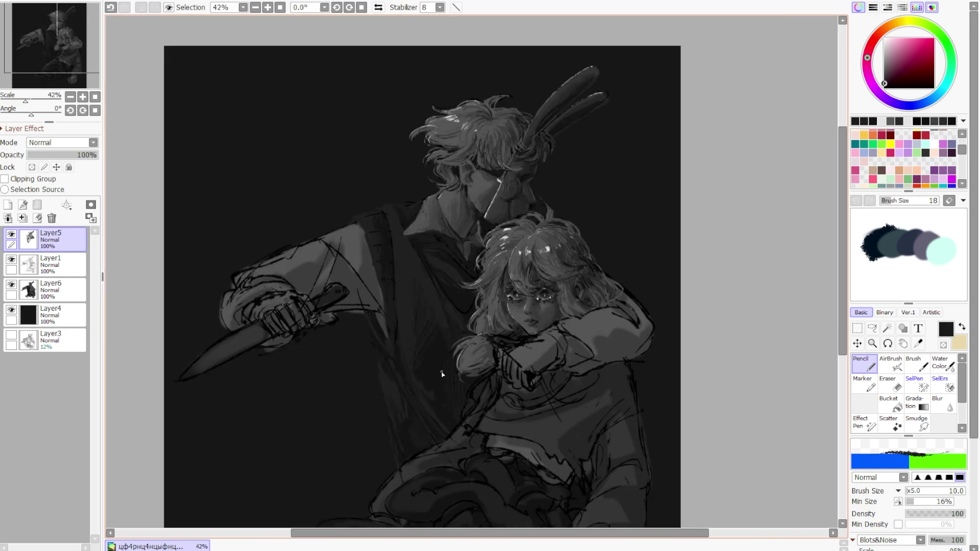
pyautogui.scroll(2, 444, 372)
pyautogui.scroll(-2, 443, 284)
pyautogui.scroll(2, 426, 395)
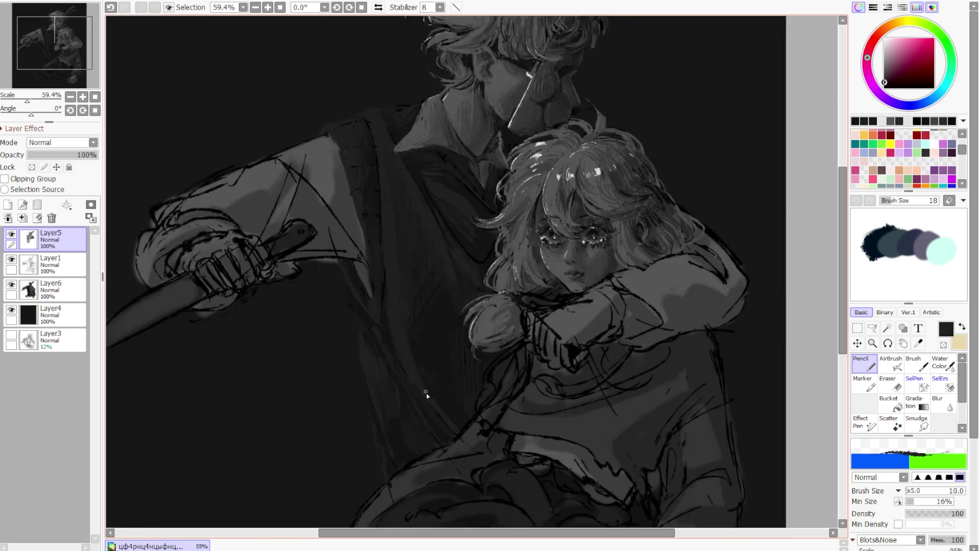
# Hatch fine dark strokes down the front of the vest and below the shirt collar
pyautogui.scroll(1, 344, 300)
pyautogui.scroll(-3, 446, 291)
pyautogui.scroll(3, 446, 291)
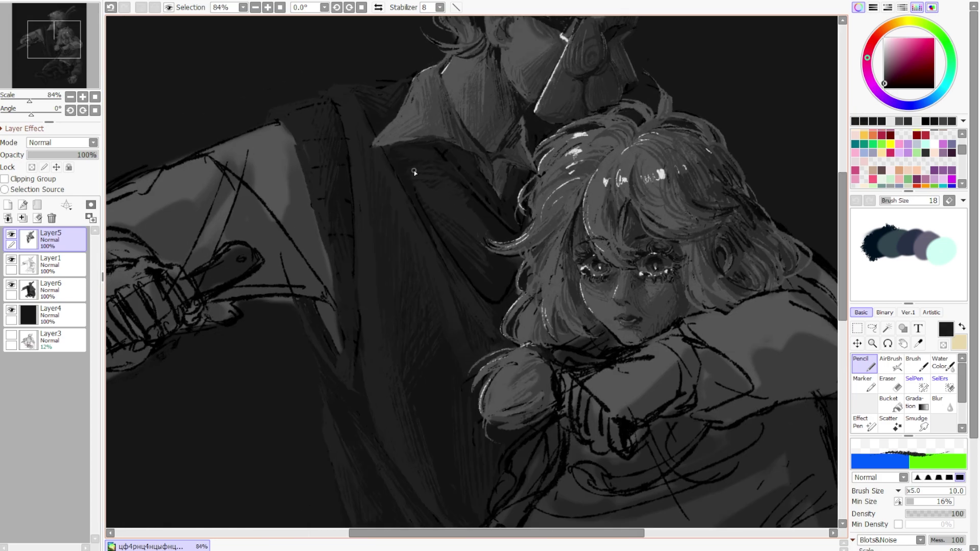
# Paint over the sketch lines at the vest's shoulder and add rib strokes to its armhole trim and neckline
pyautogui.scroll(-3, 596, 147)
pyautogui.scroll(4, 332, 194)
pyautogui.scroll(-2, 323, 315)
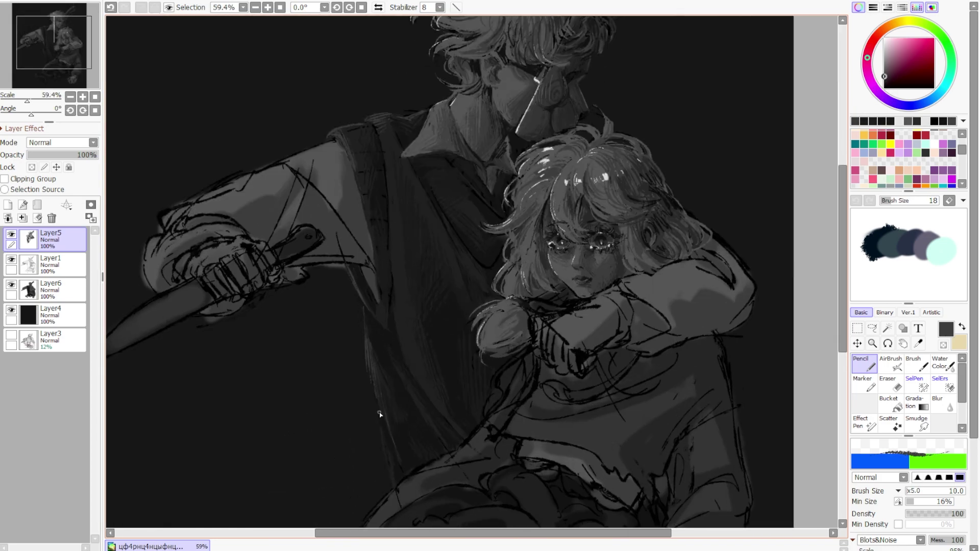
pyautogui.scroll(1, 394, 236)
pyautogui.scroll(3, 394, 236)
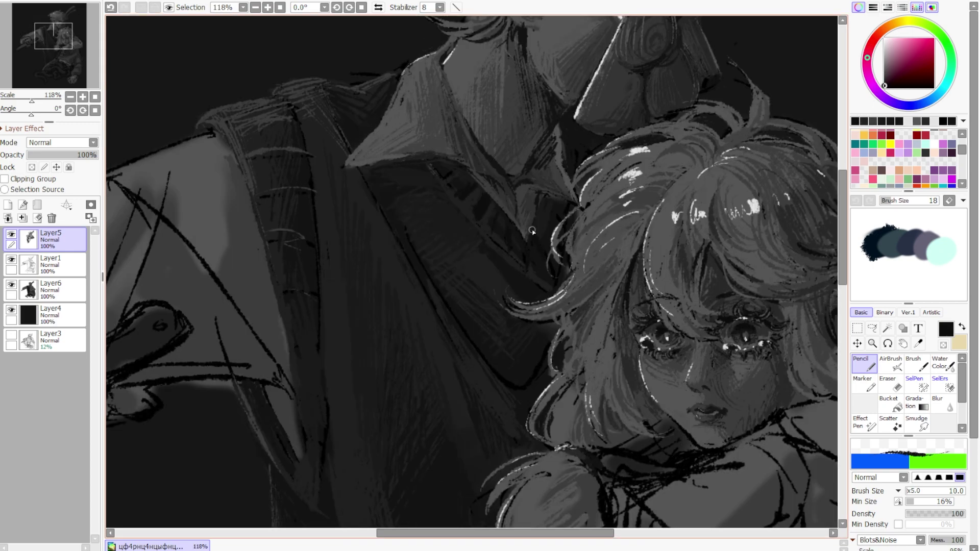
# Darken the vest's lower armhole edge and side folds, and texture its shoulder with sampled greys
pyautogui.scroll(-4, 542, 347)
pyautogui.scroll(1, 389, 271)
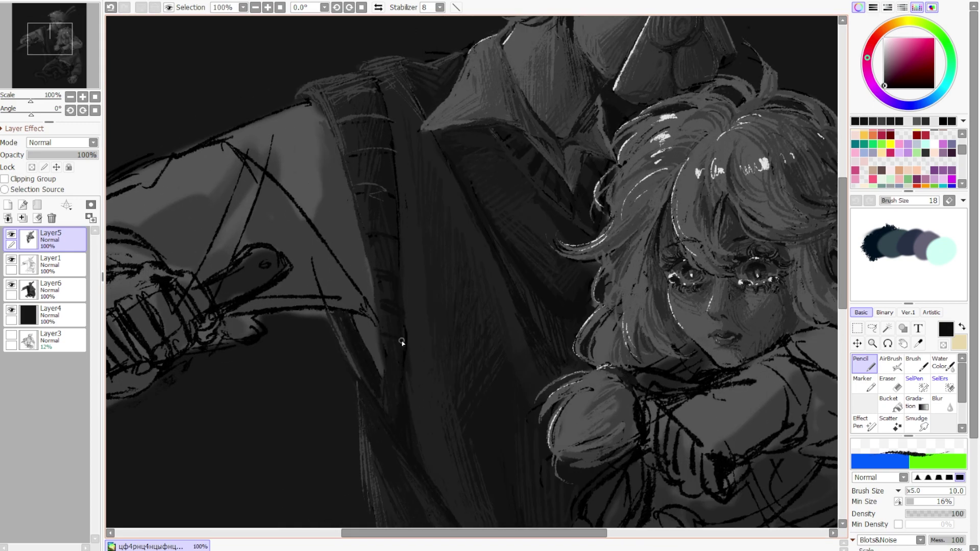
pyautogui.scroll(-2, 400, 339)
pyautogui.scroll(6, 435, 170)
pyautogui.scroll(-3, 277, 292)
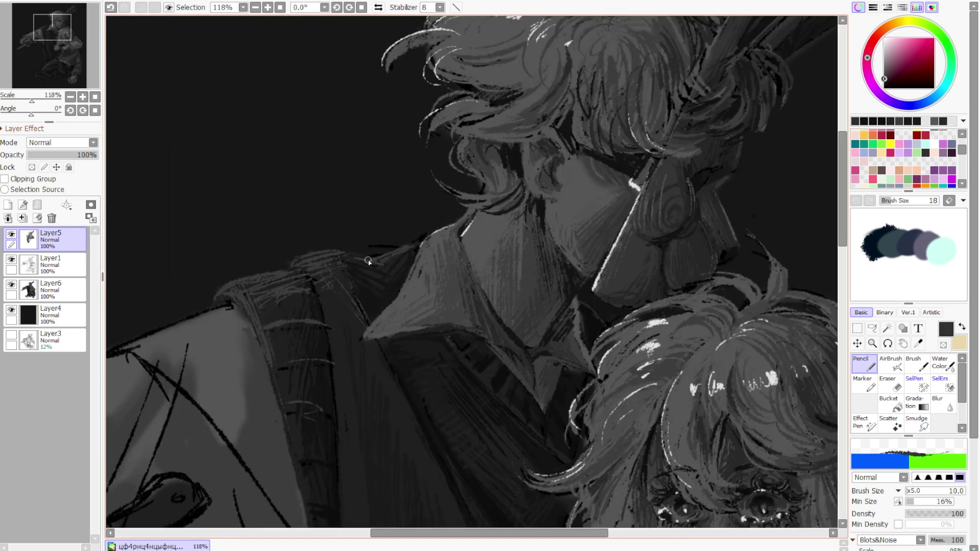
pyautogui.scroll(-2, 277, 291)
pyautogui.scroll(-2, 382, 480)
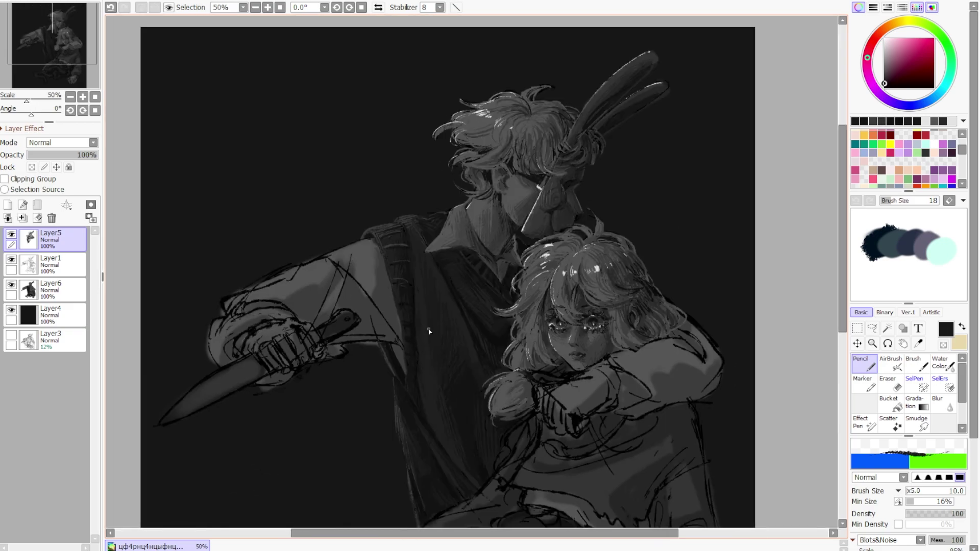
# Refine the vest front with near-black strokes along the folds and beneath the shirt collar
pyautogui.scroll(4, 428, 329)
pyautogui.scroll(-3, 439, 357)
pyautogui.scroll(4, 470, 385)
pyautogui.scroll(-3, 470, 385)
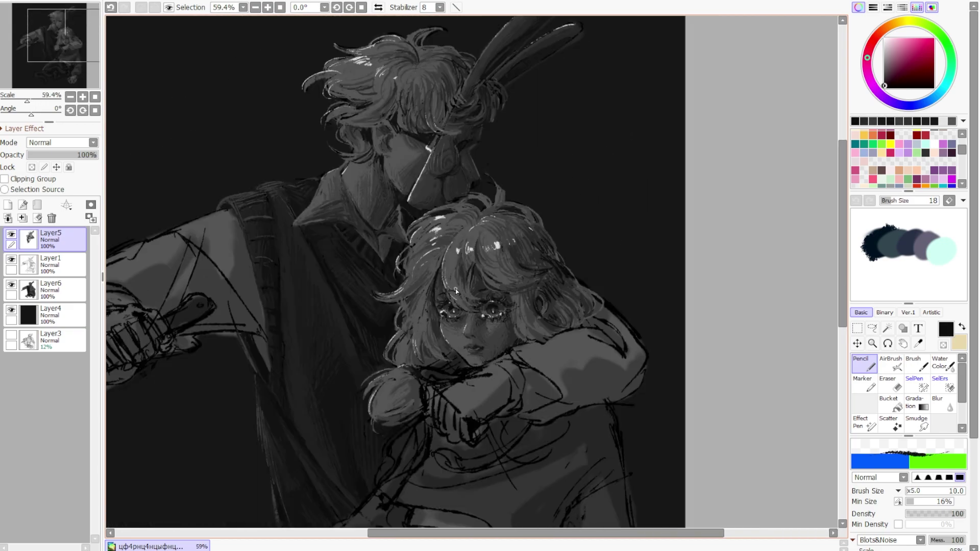
pyautogui.scroll(1, 510, 306)
pyautogui.scroll(-1, 536, 266)
pyautogui.scroll(1, 563, 240)
pyautogui.scroll(-1, 563, 240)
pyautogui.scroll(2, 564, 240)
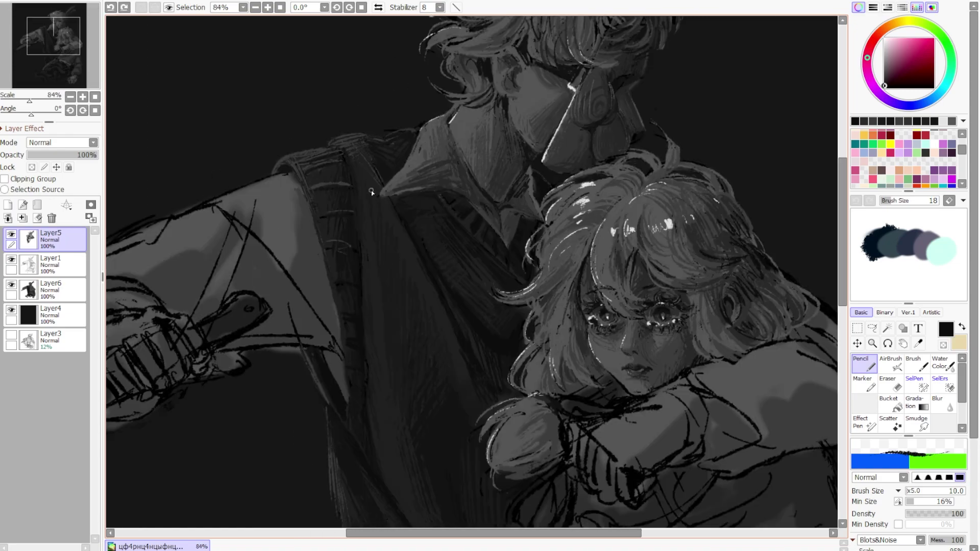
# Paint dark grey over the sketch lines around the child's hip and lower sweater, checking the figure without the dark background layer
pyautogui.scroll(-2, 372, 191)
pyautogui.scroll(-3, 459, 306)
pyautogui.scroll(2, 550, 448)
pyautogui.scroll(-2, 549, 448)
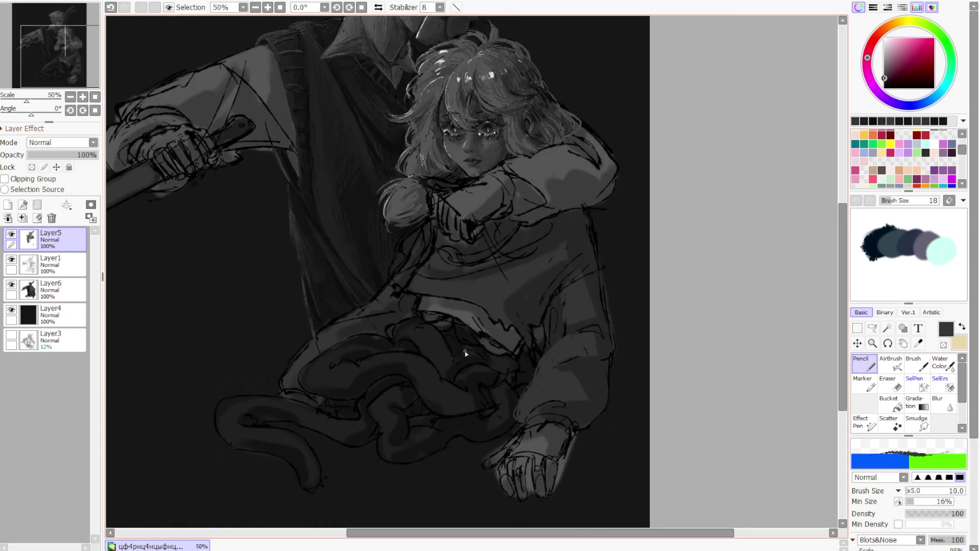
pyautogui.scroll(1, 430, 259)
pyautogui.scroll(-2, 448, 333)
pyautogui.scroll(3, 448, 332)
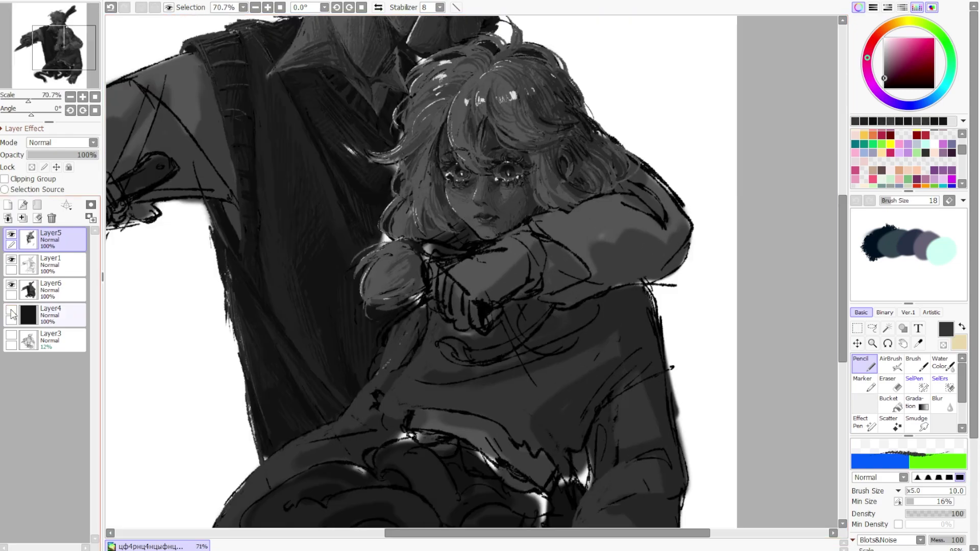
pyautogui.scroll(-1, 561, 296)
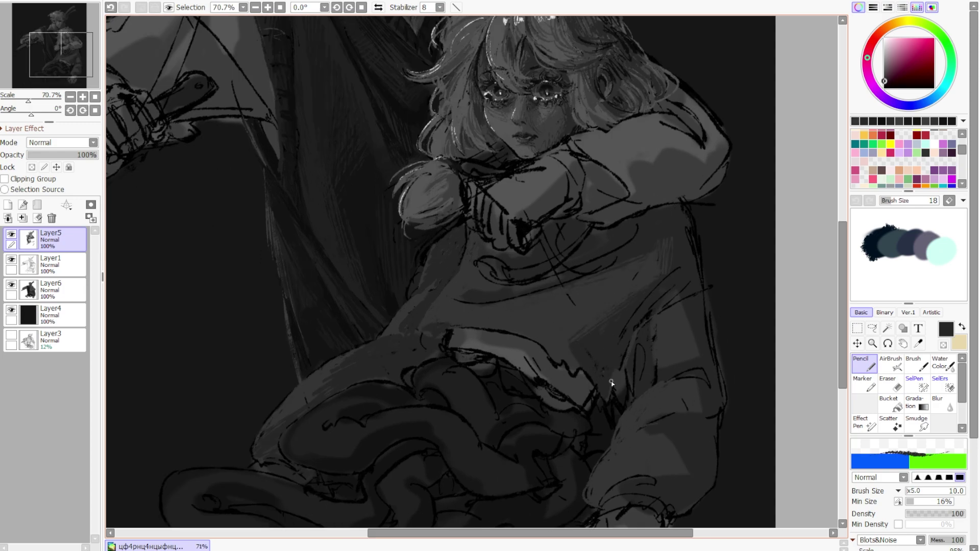
# Paint out the curved sketch lines on the chest of the child's sweater and block in its diagonal folds
pyautogui.scroll(-2, 436, 306)
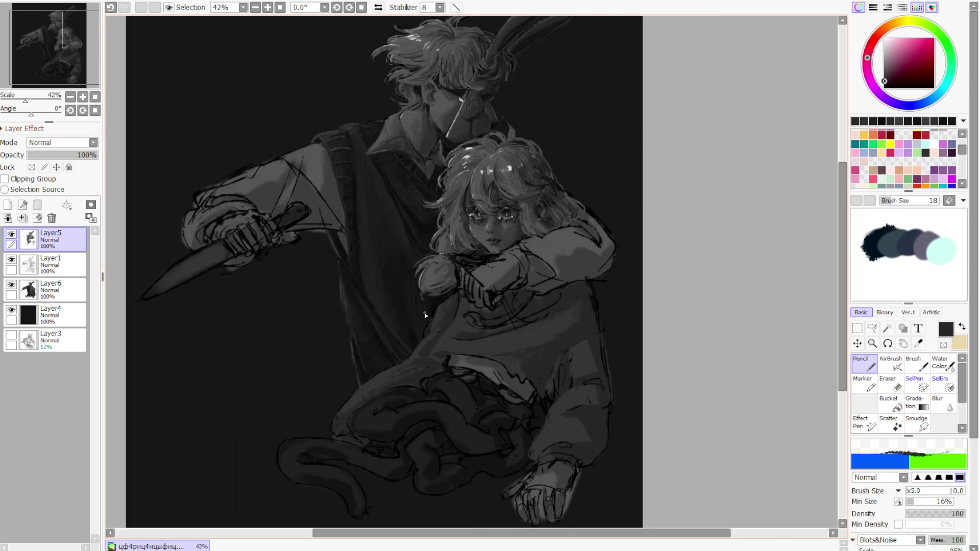
pyautogui.scroll(2, 443, 362)
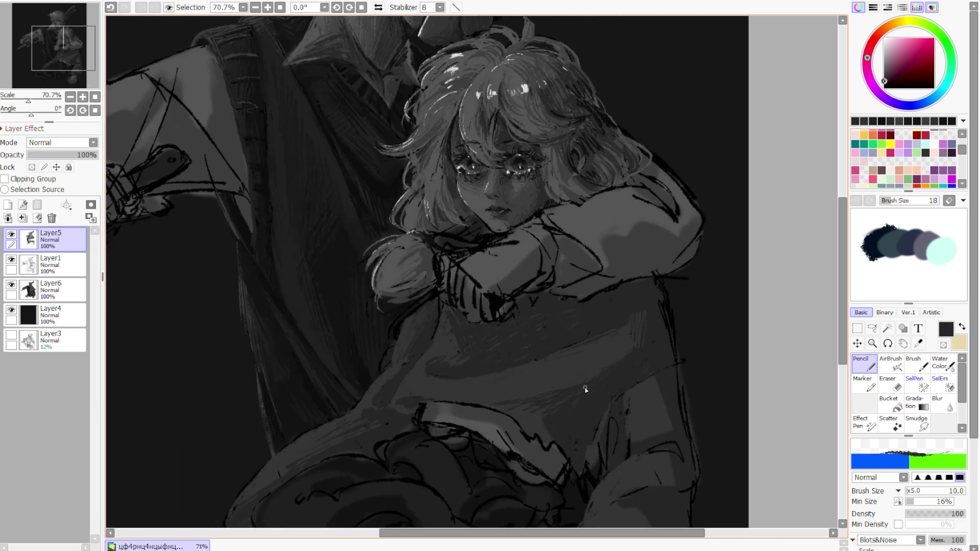
pyautogui.scroll(-1, 563, 333)
pyautogui.scroll(1, 613, 435)
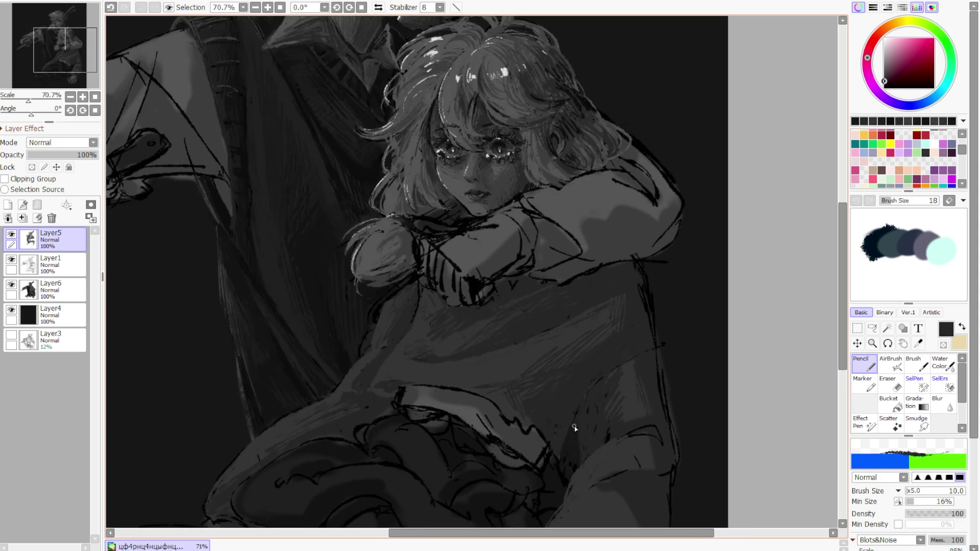
# Cover the sketch lines on the child's hanging sleeve and the sweater's outer edge, and add fold strokes in dark greys
pyautogui.scroll(-3, 573, 389)
pyautogui.hscroll(2, 573, 390)
pyautogui.press('e')
pyautogui.scroll(-2, 638, 312)
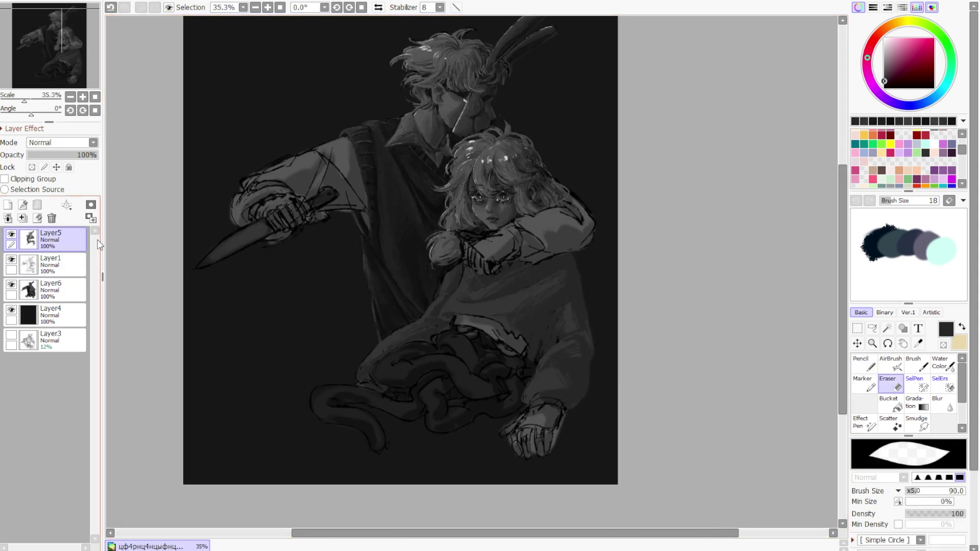
pyautogui.press('n')
pyautogui.scroll(2, 551, 431)
pyautogui.scroll(1, 550, 423)
pyautogui.scroll(-2, 631, 236)
pyautogui.hscroll(-1, 631, 236)
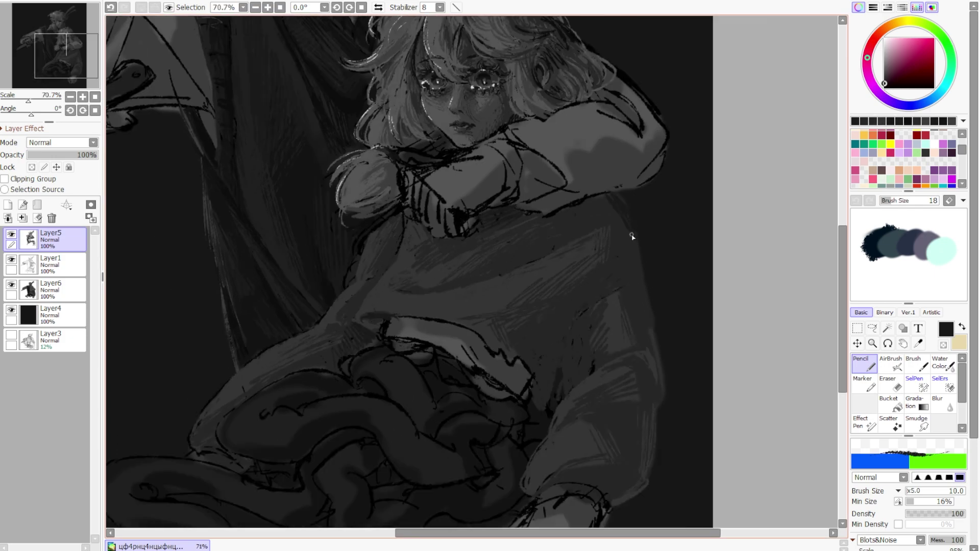
# Hatch dark and mid-grey strokes across the child's sweater and hanging sleeve to model the folds
pyautogui.scroll(-2, 631, 236)
pyautogui.scroll(1, 542, 320)
pyautogui.scroll(-1, 595, 420)
pyautogui.scroll(-1, 587, 267)
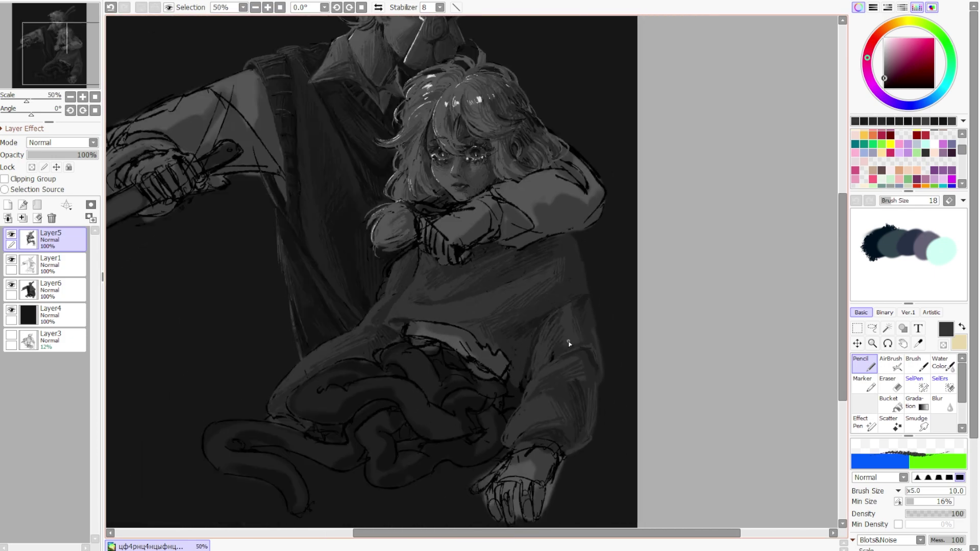
pyautogui.scroll(1, 585, 273)
pyautogui.hscroll(-1, 584, 273)
pyautogui.scroll(-1, 573, 422)
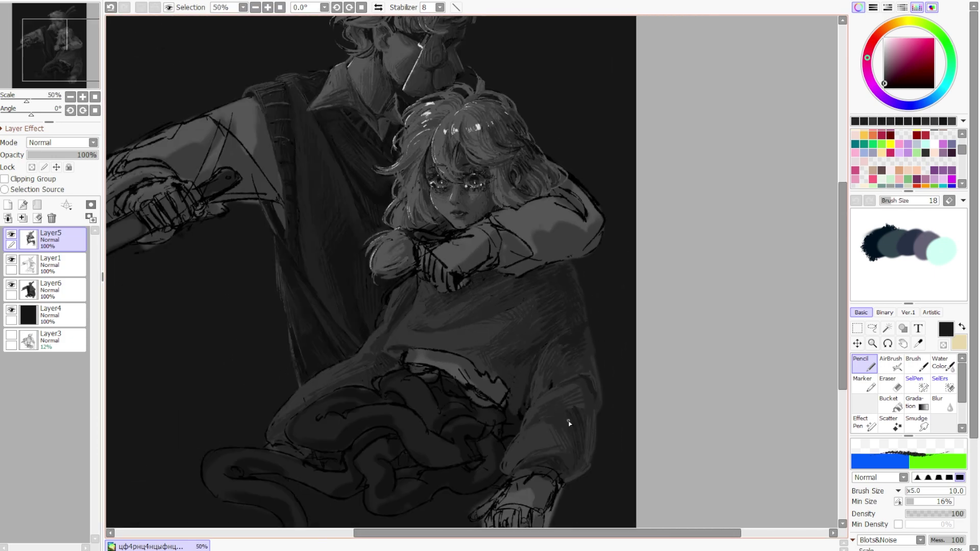
pyautogui.scroll(2, 465, 350)
pyautogui.scroll(-2, 592, 407)
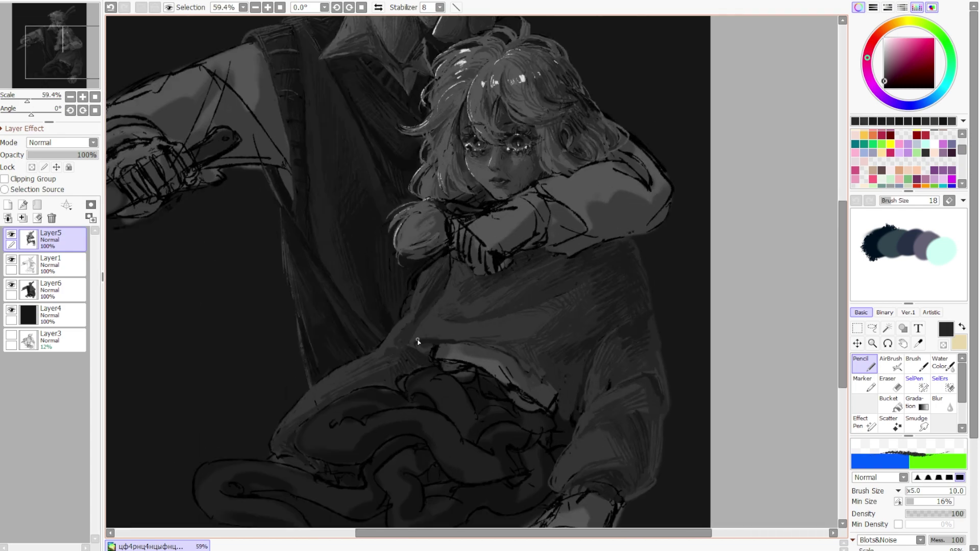
# Paint the light shirt hem below the child's sweater in mid-grey and define its edge with near-black
pyautogui.scroll(-1, 577, 240)
pyautogui.scroll(3, 392, 307)
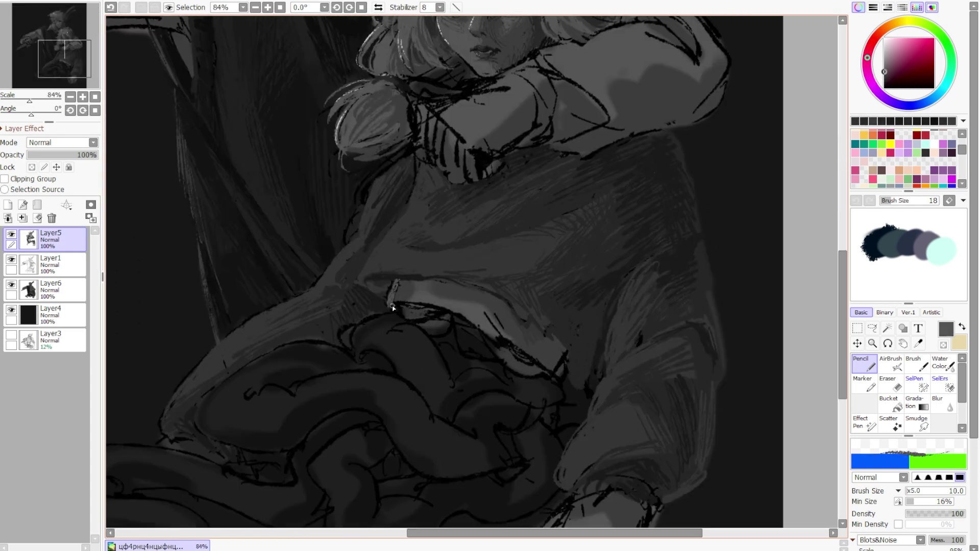
pyautogui.scroll(2, 541, 361)
pyautogui.scroll(-2, 511, 265)
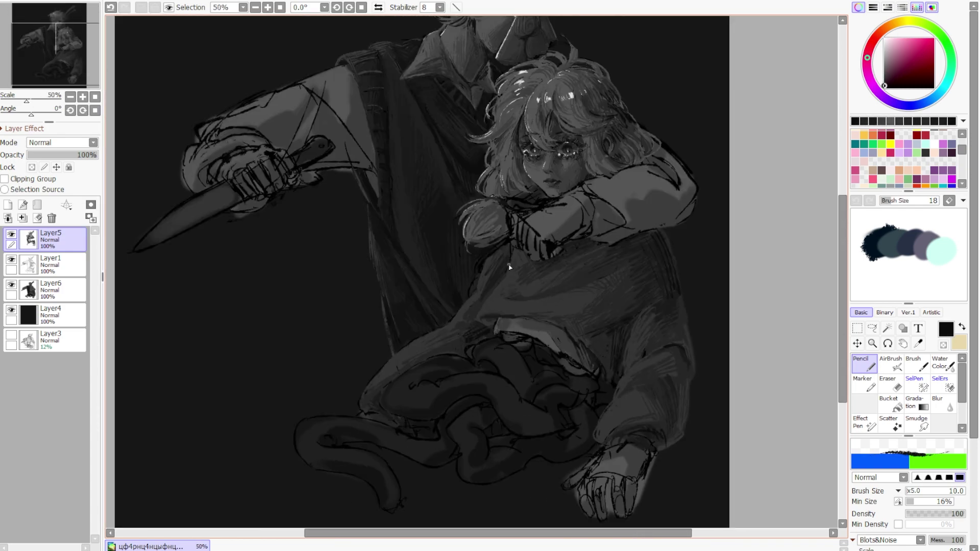
# Paint mid-grey over the sketch lines of the man's sleeve wrapped around the child, shaping its cuff and folds
pyautogui.scroll(1, 476, 279)
pyautogui.scroll(-1, 476, 279)
pyautogui.scroll(2, 626, 235)
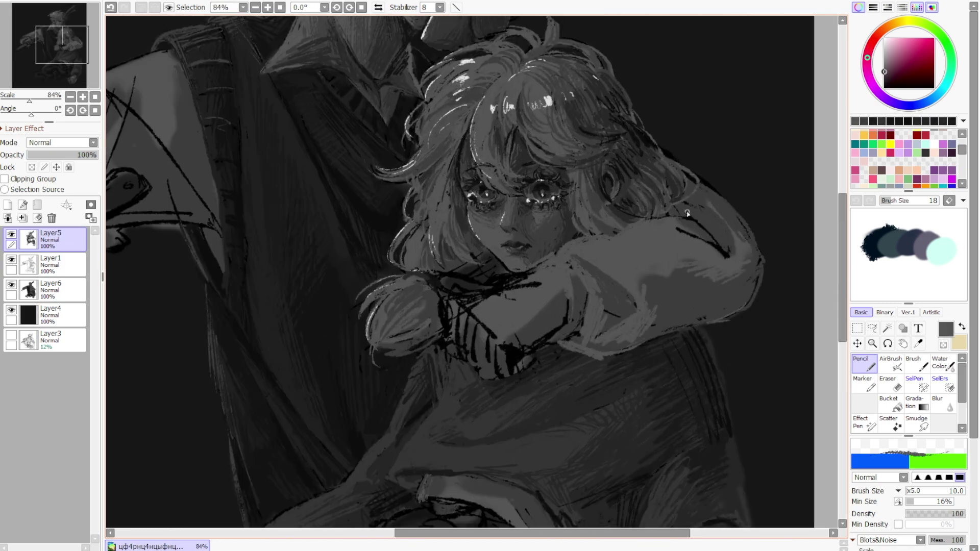
pyautogui.scroll(-3, 687, 213)
pyautogui.scroll(1, 586, 407)
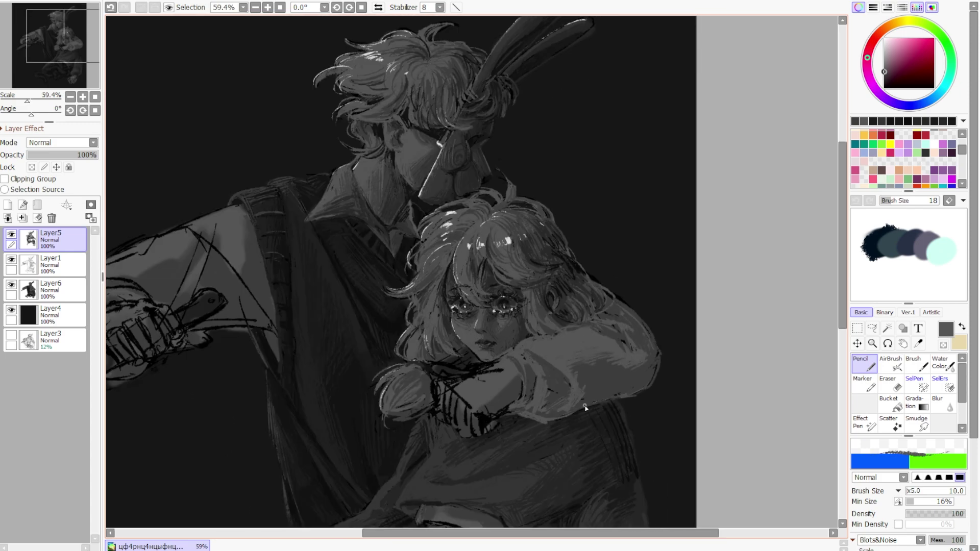
pyautogui.scroll(-1, 585, 406)
pyautogui.scroll(2, 663, 392)
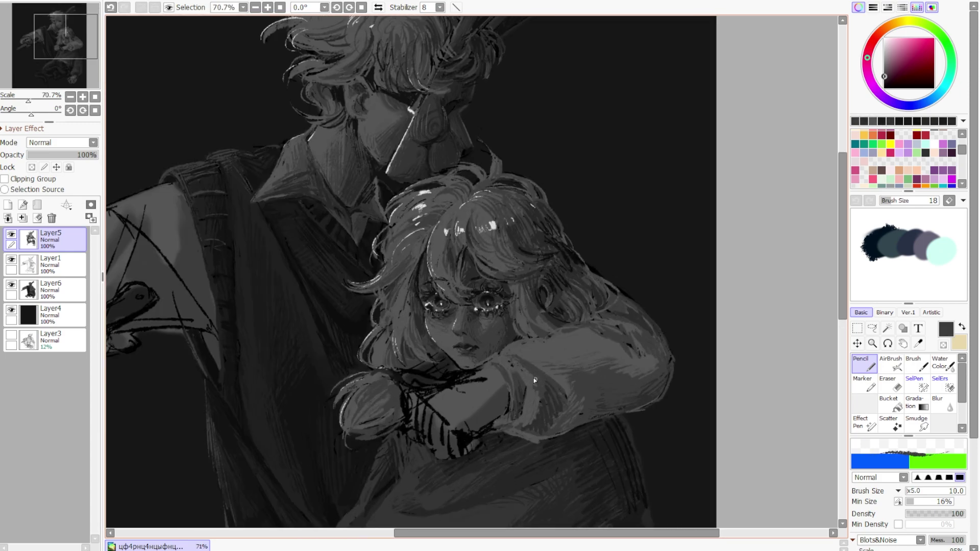
# Shade the wrapped sleeve's cuff and underside, and paint out the sketch lines on the hand beneath the child's chin
pyautogui.scroll(2, 533, 378)
pyautogui.scroll(-3, 831, 230)
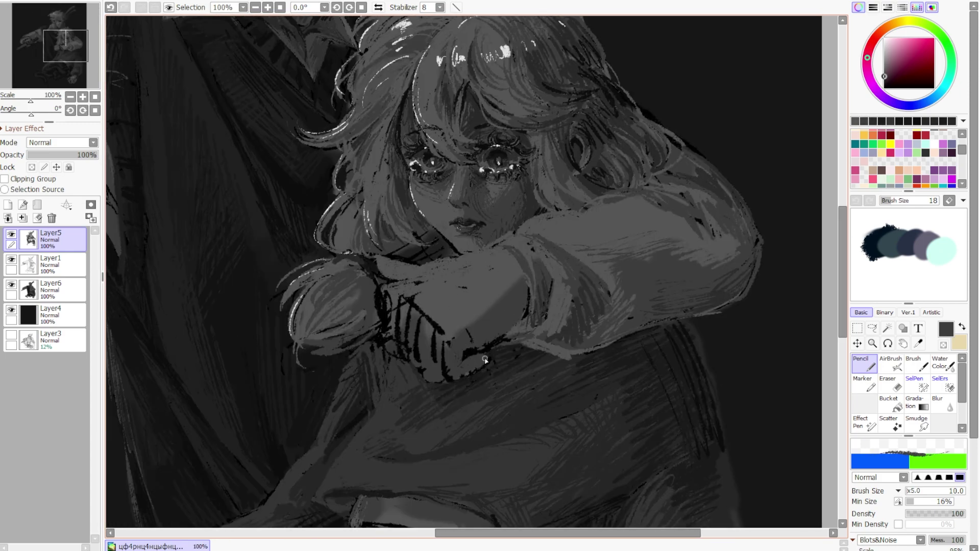
pyautogui.scroll(1, 422, 382)
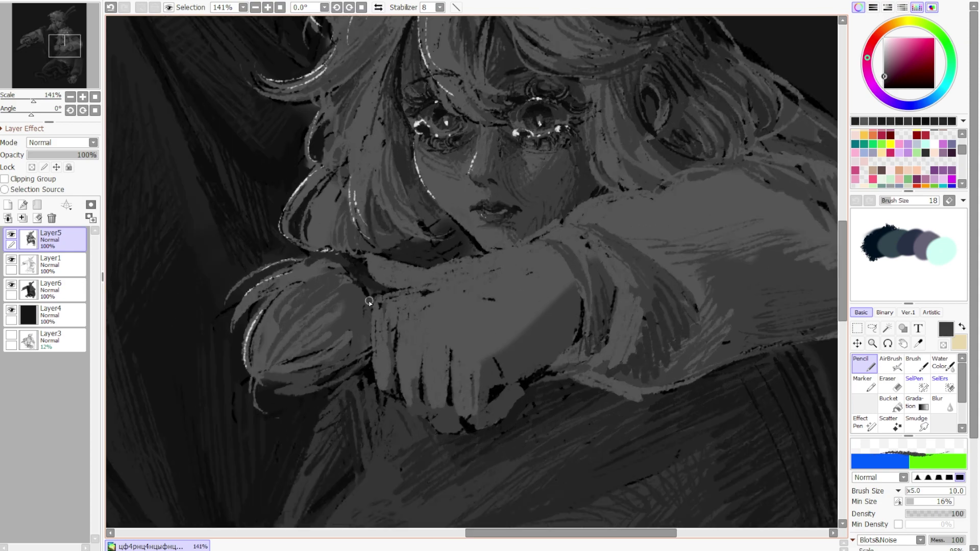
pyautogui.scroll(-4, 443, 294)
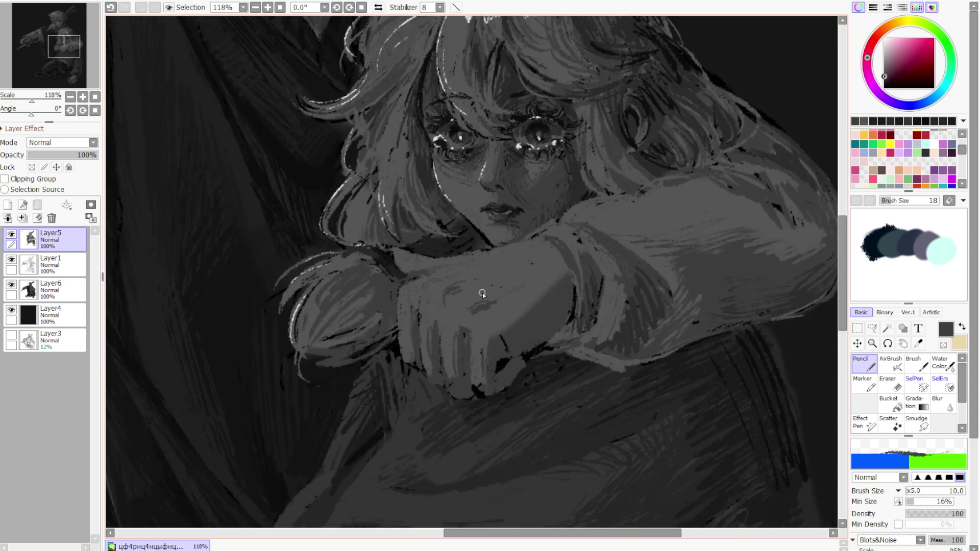
# Model the knuckles and fingers of the hand beneath the child's chin, and shade the sleeve above it
pyautogui.scroll(6, 494, 357)
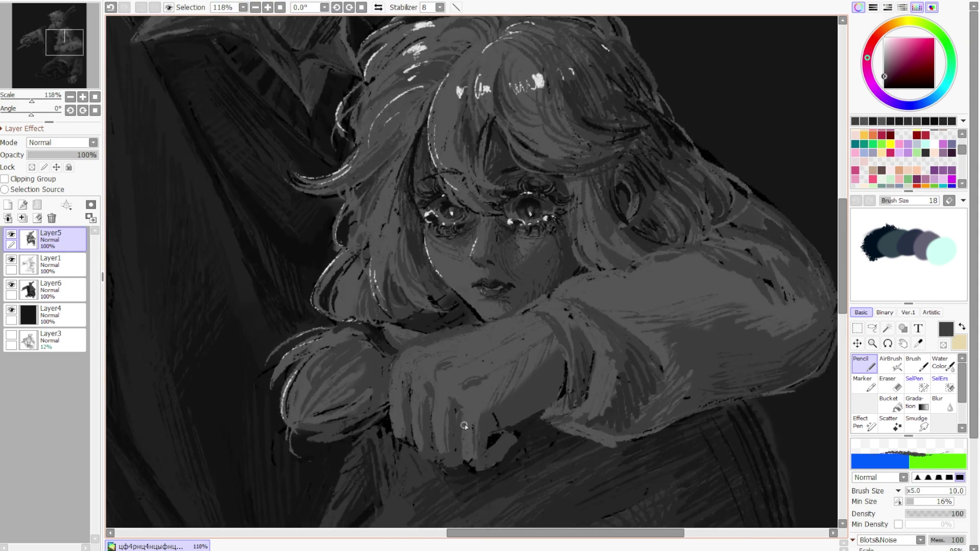
pyautogui.scroll(-1, 510, 439)
pyautogui.scroll(-1, 459, 368)
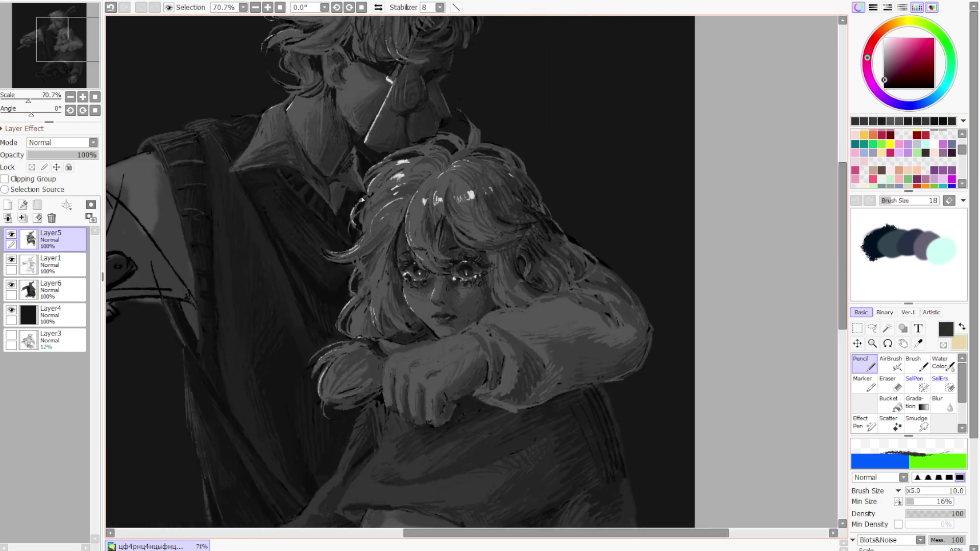
pyautogui.scroll(1, 446, 350)
pyautogui.keyDown('alt'); pyautogui.click(401, 352); pyautogui.keyUp('alt')
pyautogui.scroll(2, 365, 373)
pyautogui.scroll(-4, 443, 339)
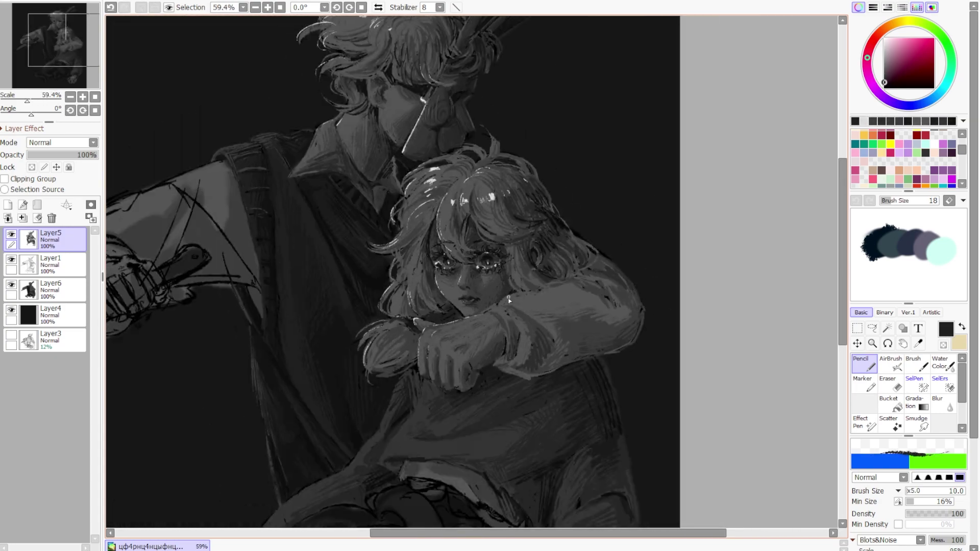
# Draw dark separations between the fingers of the hand beneath the child's chin using a sampled grey
pyautogui.scroll(5, 442, 433)
pyautogui.keyDown('alt'); pyautogui.click(434, 352); pyautogui.keyUp('alt')
pyautogui.moveTo(432, 345); pyautogui.dragTo(439, 408)
pyautogui.moveTo(469, 364); pyautogui.dragTo(474, 419)
pyautogui.scroll(-6, 645, 283)
pyautogui.scroll(4, 705, 326)
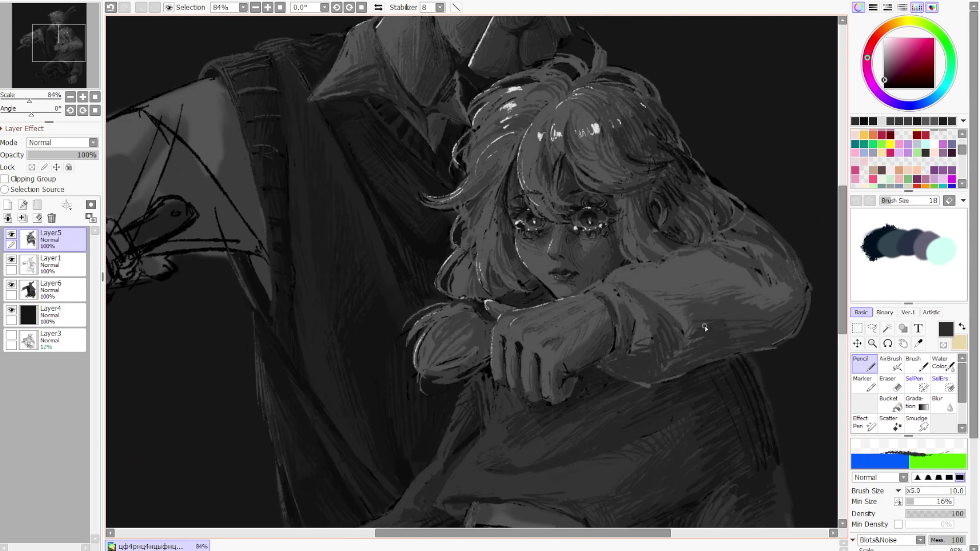
# Deepen the shadows around the man's wrist and cuff, and refine the wrapped sleeve's lower edge
pyautogui.scroll(-1, 650, 252)
pyautogui.scroll(-1, 544, 363)
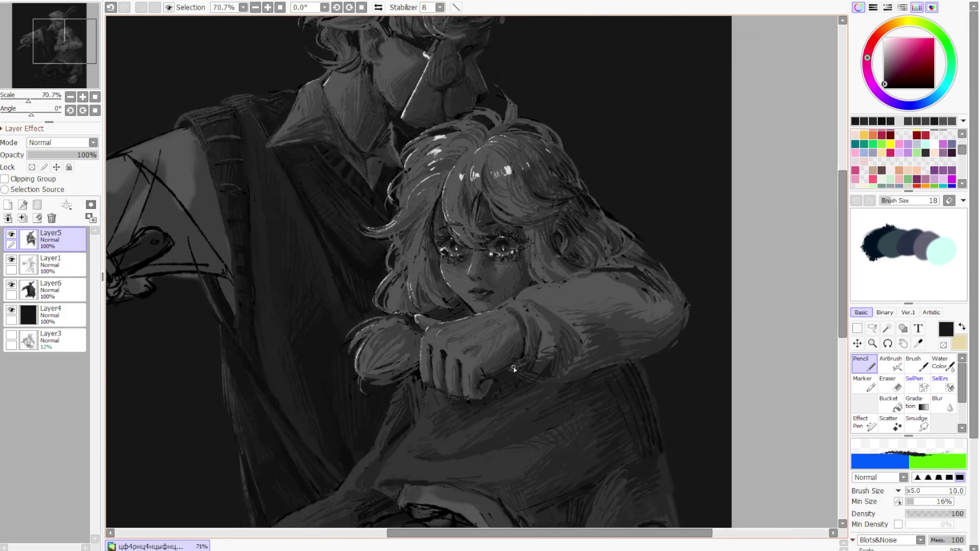
pyautogui.scroll(1, 513, 369)
pyautogui.scroll(-3, 512, 366)
pyautogui.scroll(2, 510, 360)
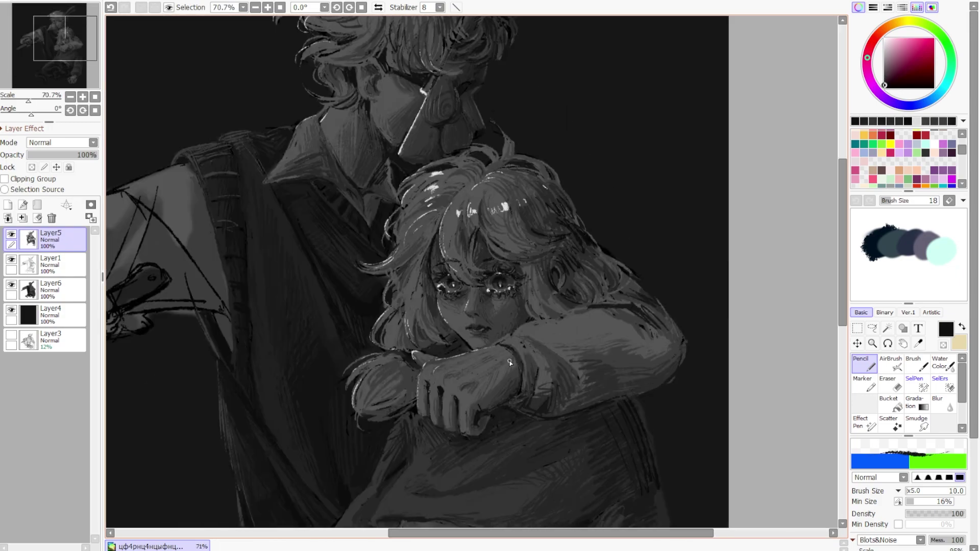
# Add lighter hatching to the child's hanging sleeve and thigh, and darken the shirt hem
pyautogui.scroll(-3, 509, 360)
pyautogui.scroll(2, 538, 287)
pyautogui.scroll(-1, 510, 358)
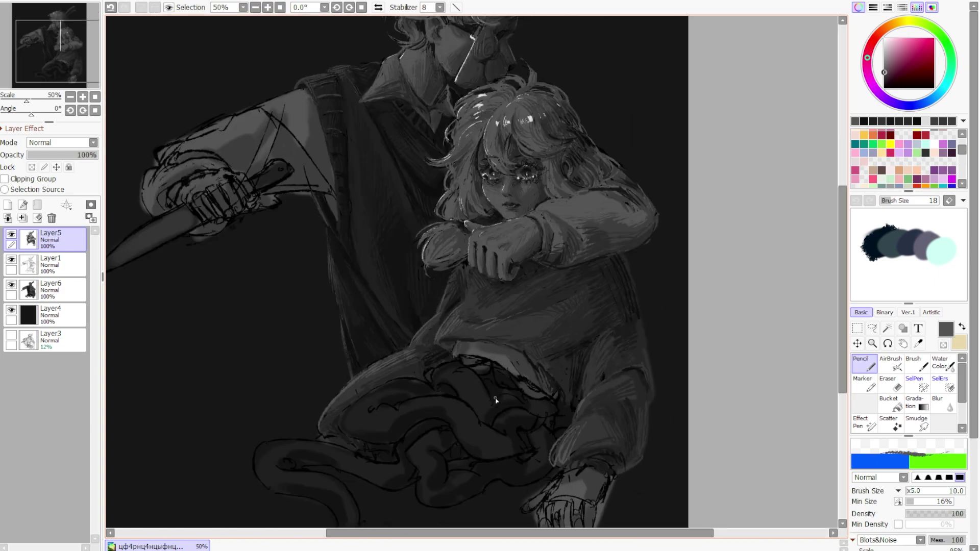
pyautogui.scroll(1, 613, 353)
pyautogui.scroll(-2, 613, 353)
# Paint over the crossing construction lines on the man's outstretched sleeve with flat greys
pyautogui.scroll(1, 573, 405)
pyautogui.scroll(-1, 348, 207)
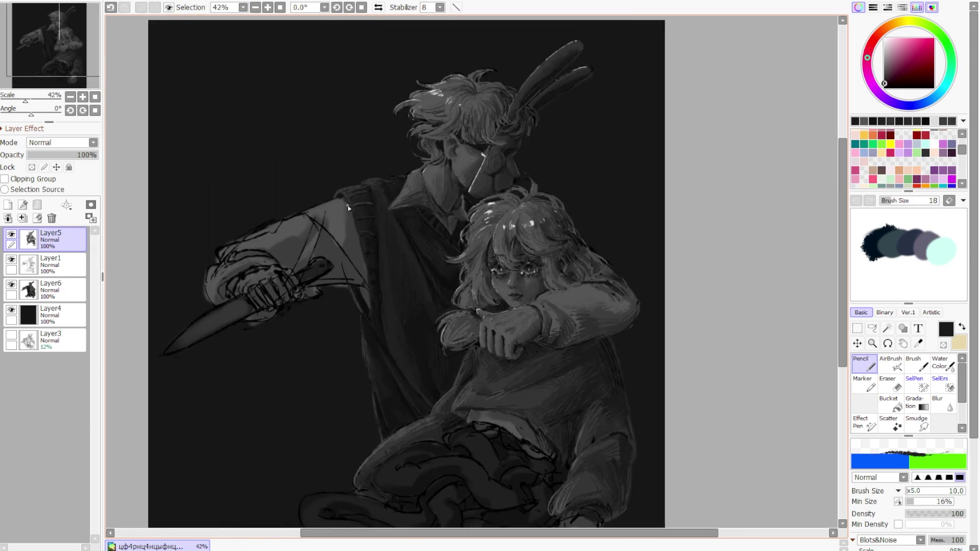
pyautogui.scroll(3, 306, 219)
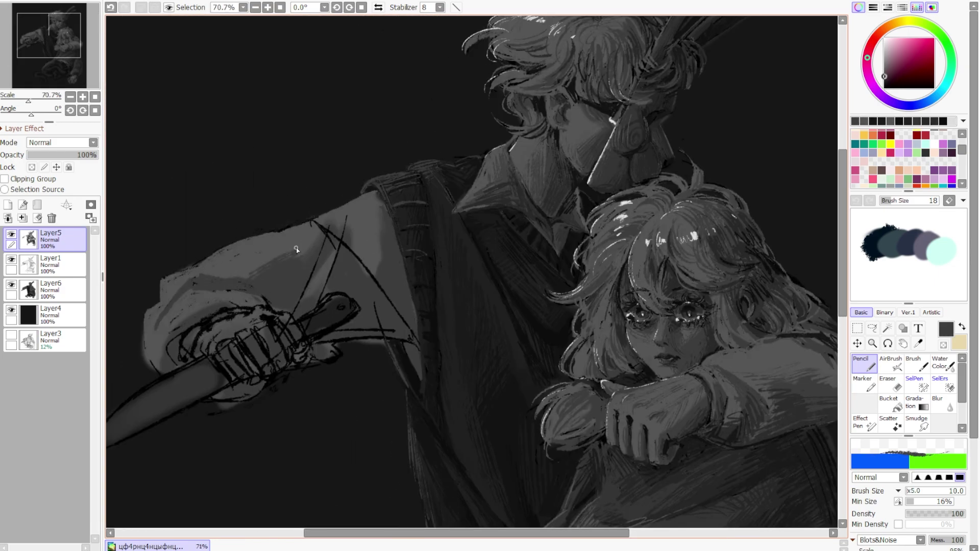
pyautogui.scroll(-1, 411, 305)
pyautogui.scroll(2, 411, 305)
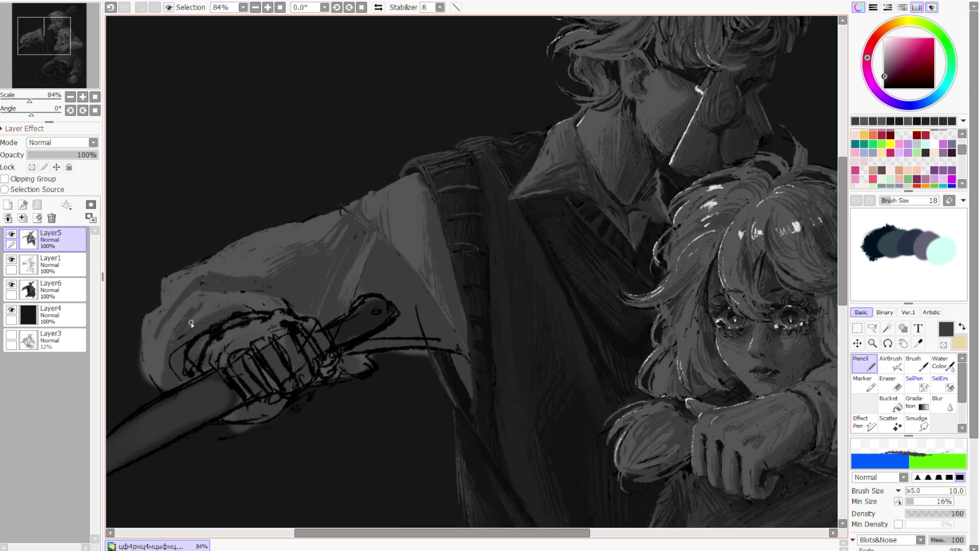
# Shade the outstretched sleeve's folds with grey strokes near the armpit and along its lower edge
pyautogui.scroll(-4, 367, 347)
pyautogui.scroll(4, 330, 373)
pyautogui.scroll(-1, 444, 336)
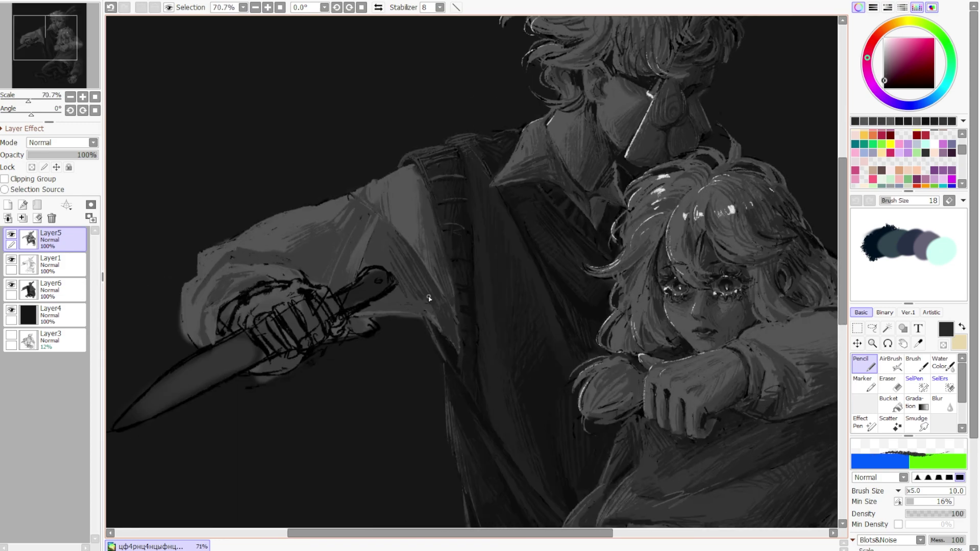
pyautogui.scroll(1, 439, 327)
pyautogui.scroll(-1, 428, 316)
pyautogui.scroll(-1, 410, 299)
pyautogui.scroll(2, 410, 299)
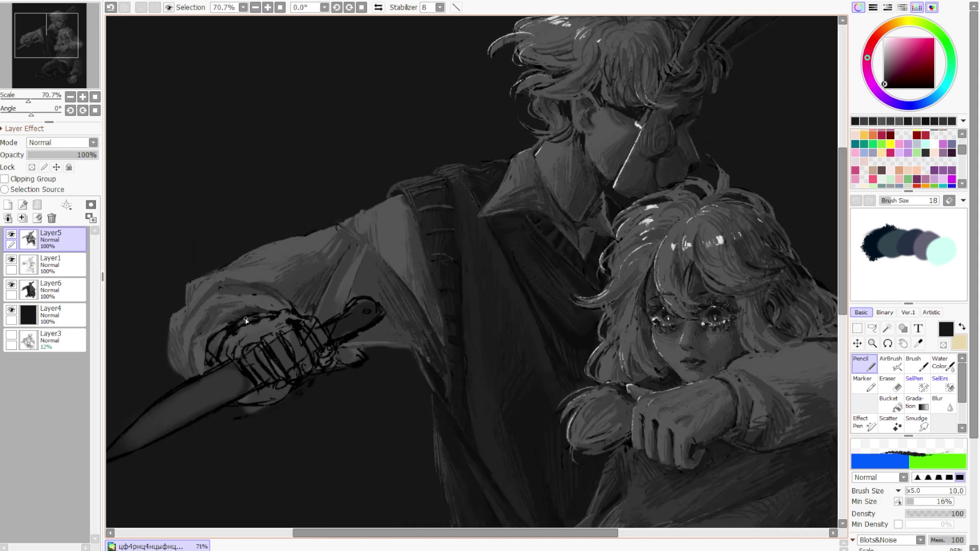
# Model the bunched cuff folds around the knife hand and block in the back of the hand in grey
pyautogui.scroll(-2, 361, 276)
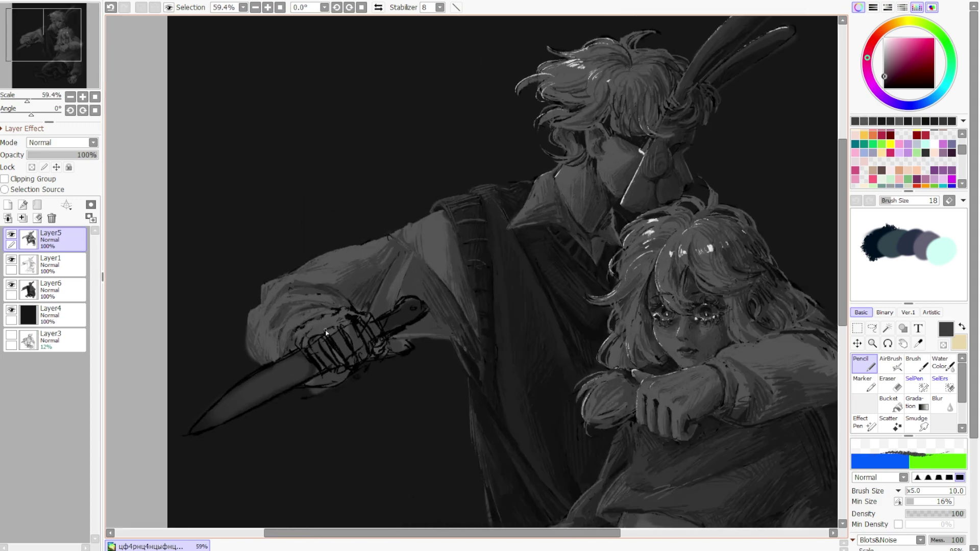
pyautogui.scroll(2, 326, 333)
pyautogui.scroll(-1, 332, 323)
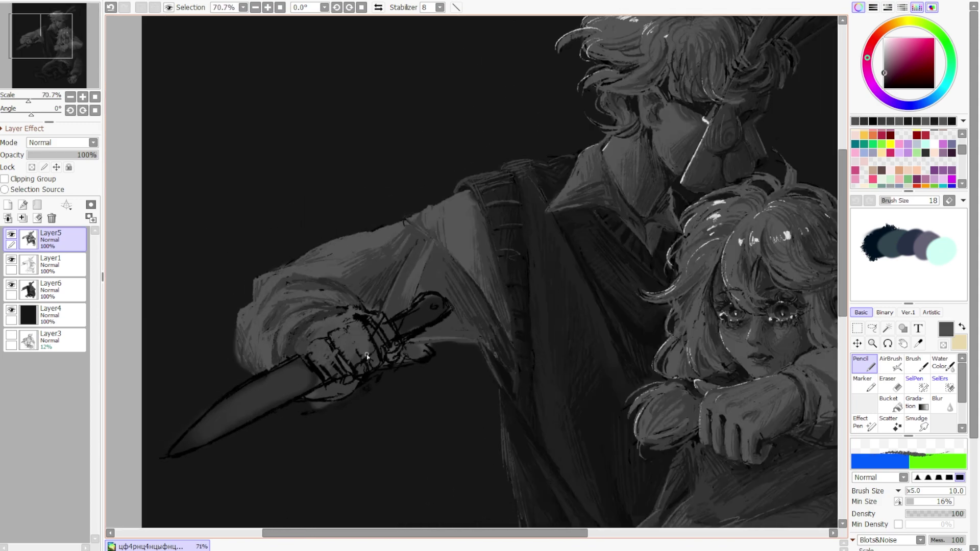
# Erase the knife hand's sketch lines on Layer1 and paint the gripping fingers on Layer5
pyautogui.scroll(3, 366, 354)
pyautogui.scroll(1, 426, 316)
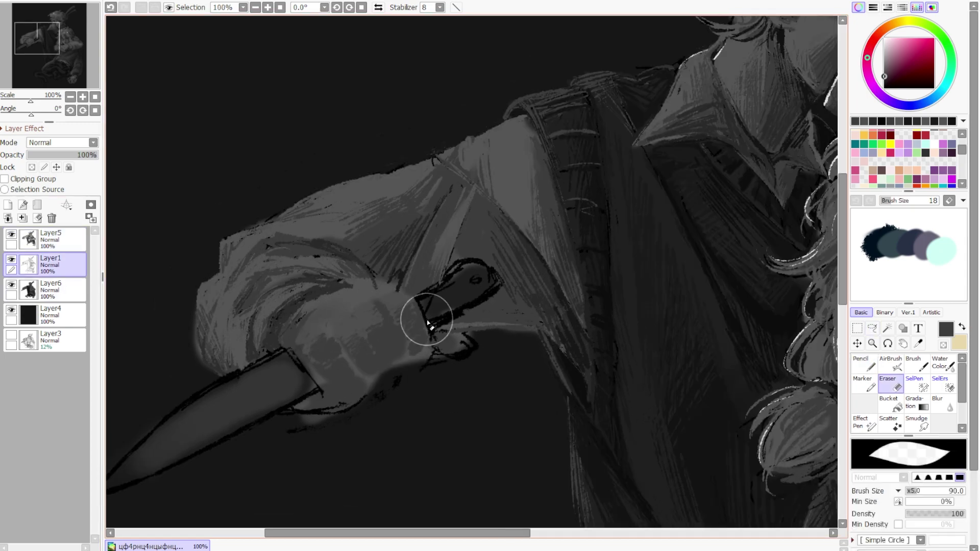
pyautogui.scroll(-3, 426, 316)
pyautogui.scroll(3, 306, 416)
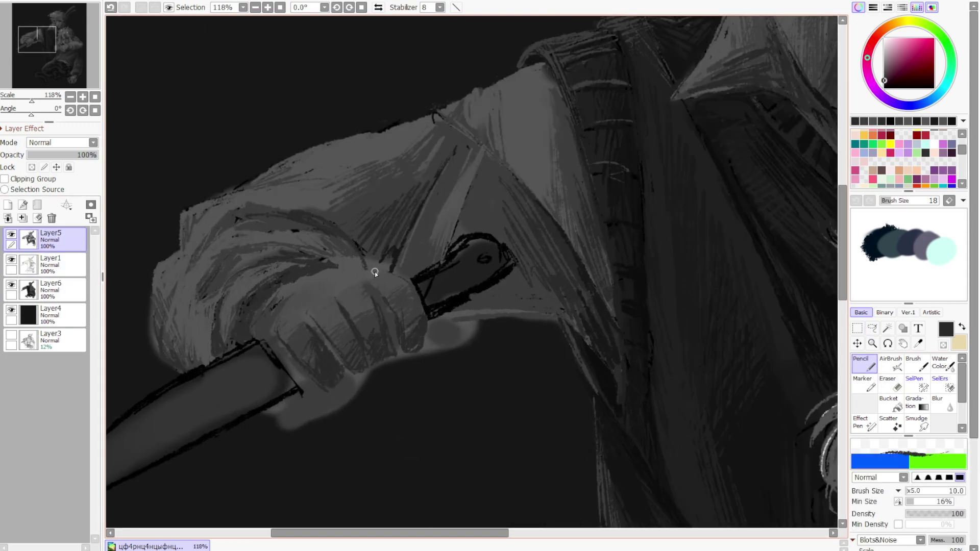
# Darken the gaps between the gripping fingers and fill the knife handle with near-black
pyautogui.scroll(-5, 388, 357)
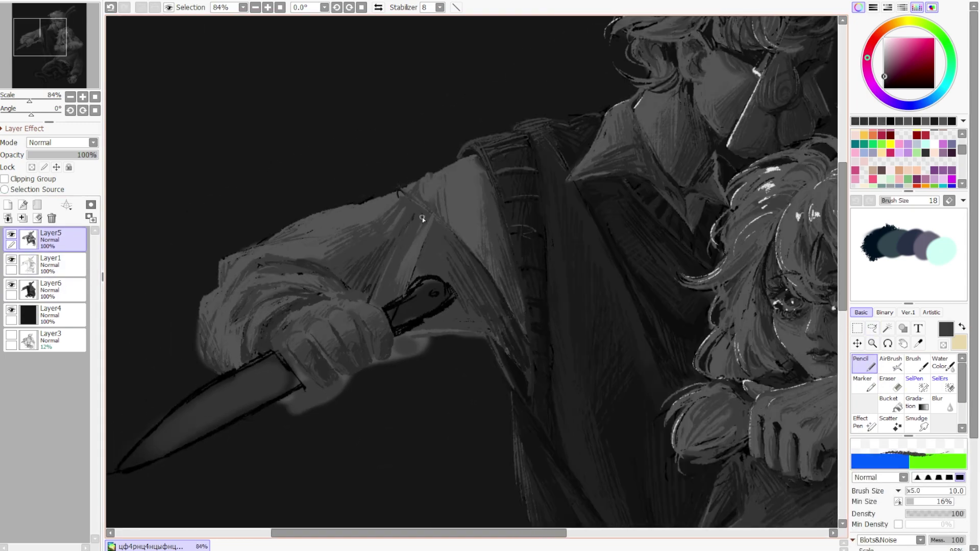
pyautogui.scroll(5, 368, 319)
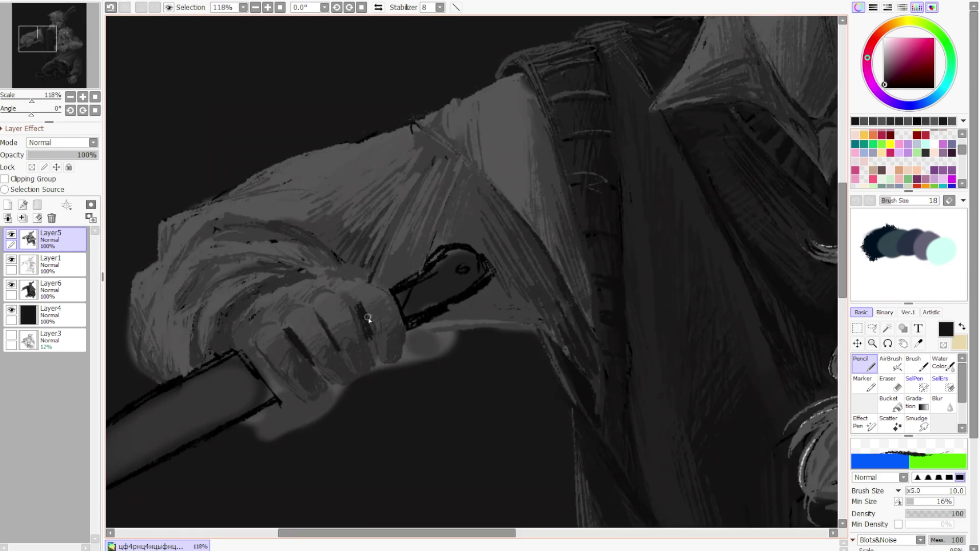
pyautogui.scroll(1, 408, 286)
pyautogui.keyDown('alt'); pyautogui.click(362, 316); pyautogui.keyUp('alt')
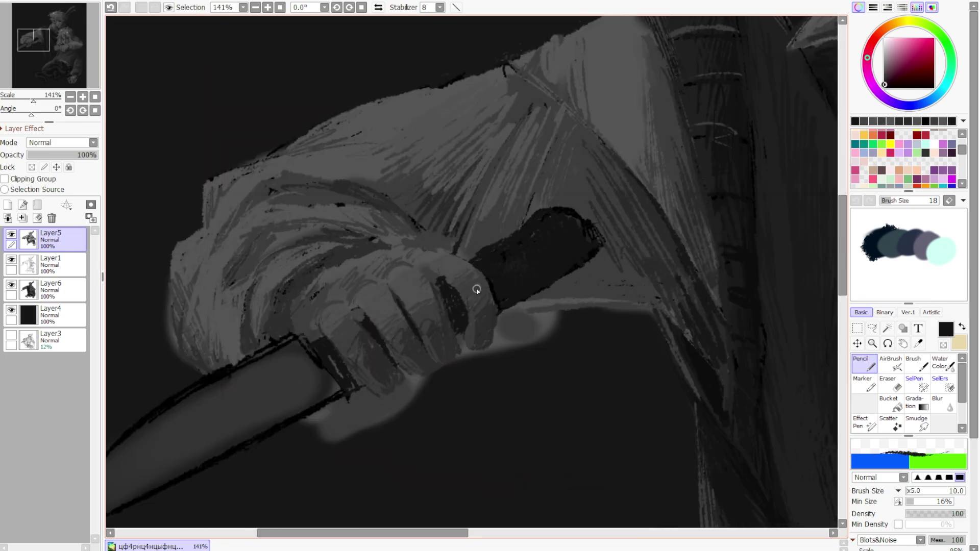
# Refine the dark knife handle and paint a small round rivet near its end
pyautogui.scroll(-6, 477, 290)
pyautogui.scroll(5, 476, 290)
pyautogui.scroll(1, 459, 276)
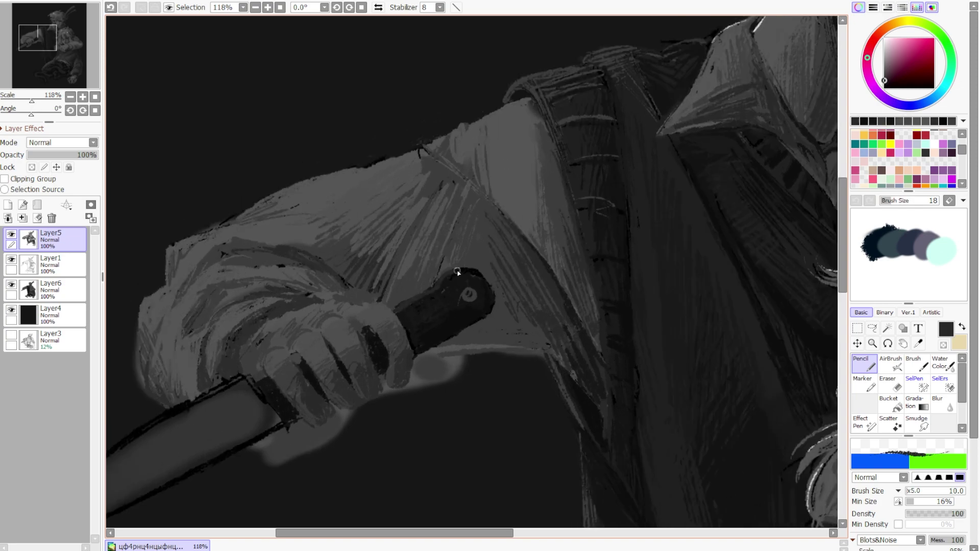
pyautogui.scroll(-6, 339, 311)
pyautogui.scroll(5, 500, 291)
# Clean up the knife handle's outline against the sleeve using the surrounding sleeve grey
pyautogui.keyDown('ctrl'); pyautogui.click(501, 291); pyautogui.keyUp('ctrl')
pyautogui.click(894, 387)
pyautogui.press('n')
pyautogui.keyDown('ctrl'); pyautogui.click(464, 267); pyautogui.keyUp('ctrl')
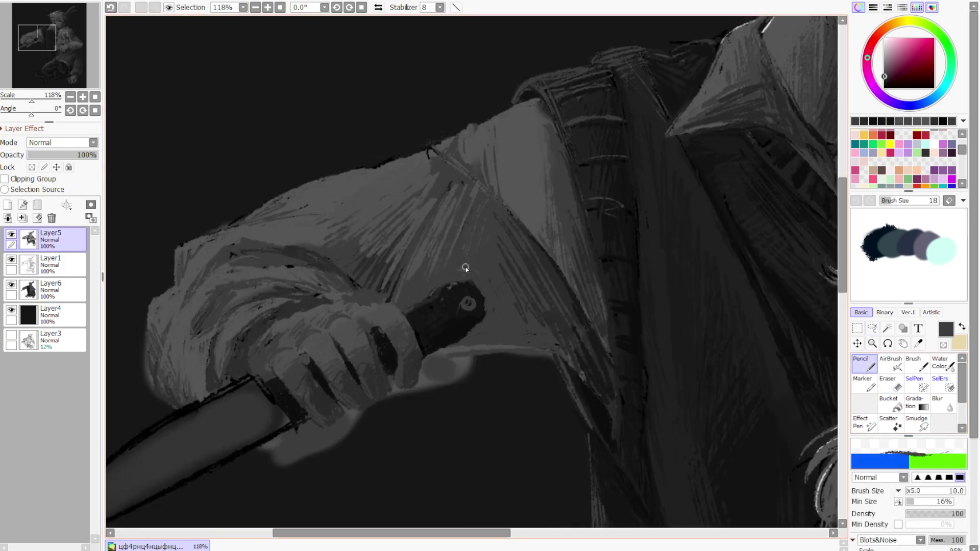
pyautogui.keyDown('alt'); pyautogui.click(464, 267); pyautogui.keyUp('alt')
# Remove the blade's sketch outlines, paint it as a pointed grey shape, and add dark fingernails to the gripping hand
pyautogui.scroll(-4, 291, 289)
pyautogui.scroll(4, 466, 306)
pyautogui.scroll(2, 337, 253)
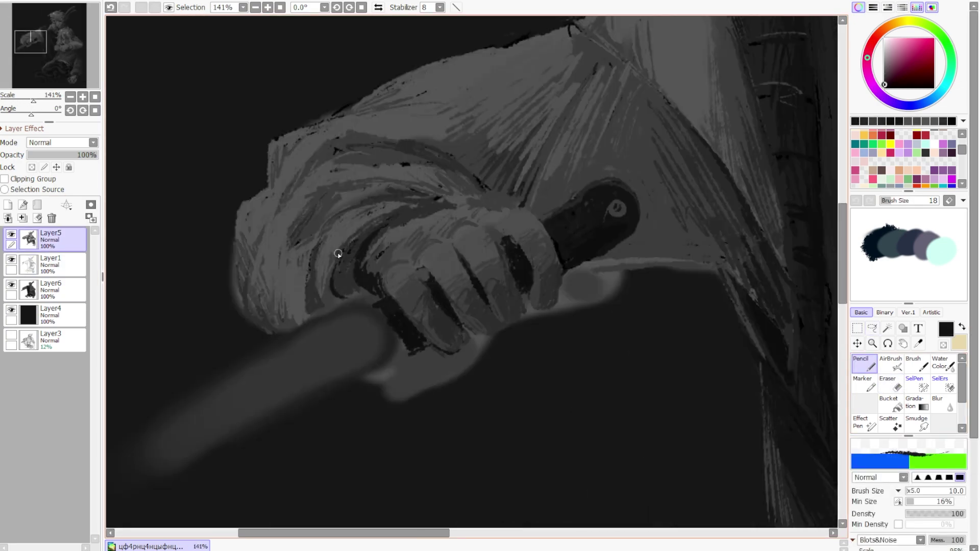
pyautogui.scroll(-4, 486, 225)
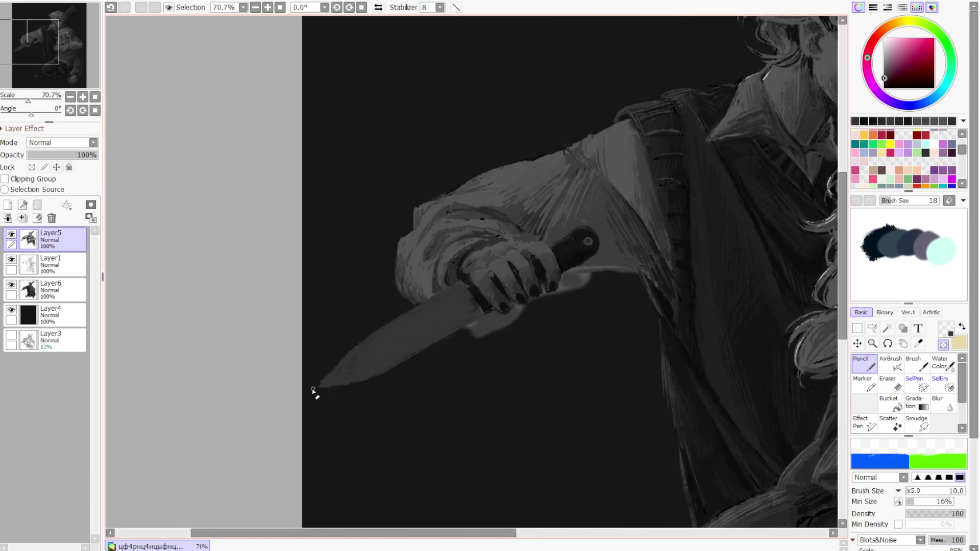
pyautogui.scroll(1, 313, 390)
# Erase the soft grey spill beneath the knife hand on Layer6 and start lightening the blade's upper edge
pyautogui.scroll(-4, 521, 304)
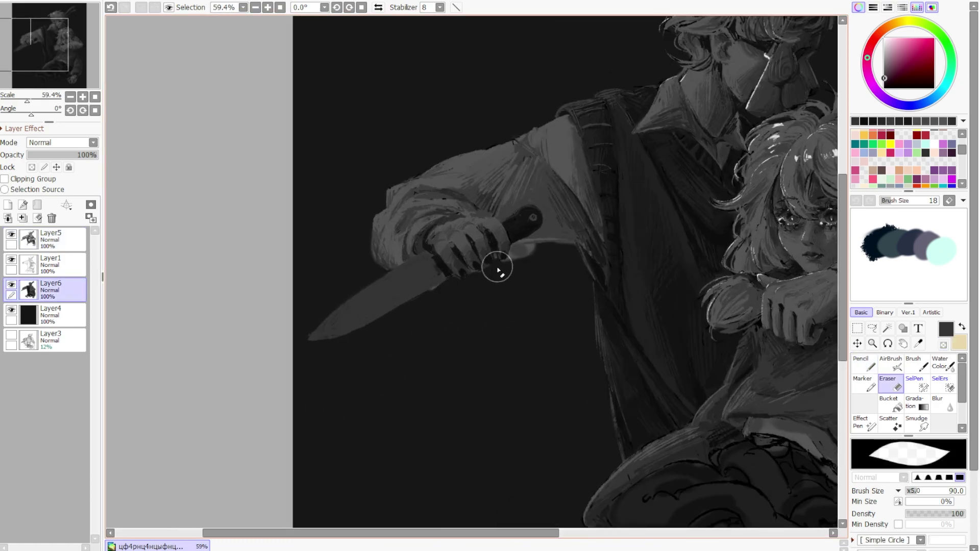
pyautogui.scroll(8, 507, 315)
pyautogui.scroll(-3, 304, 361)
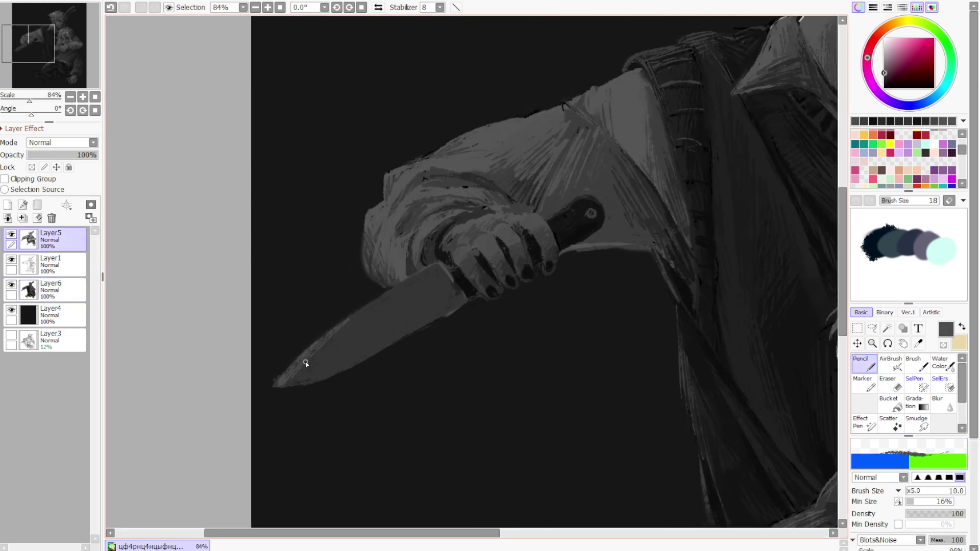
# Hatch the blade with varied greys, brighten its upper edge, and add light diagonal reflections across it
pyautogui.scroll(1, 245, 393)
pyautogui.scroll(-1, 466, 277)
pyautogui.scroll(1, 466, 277)
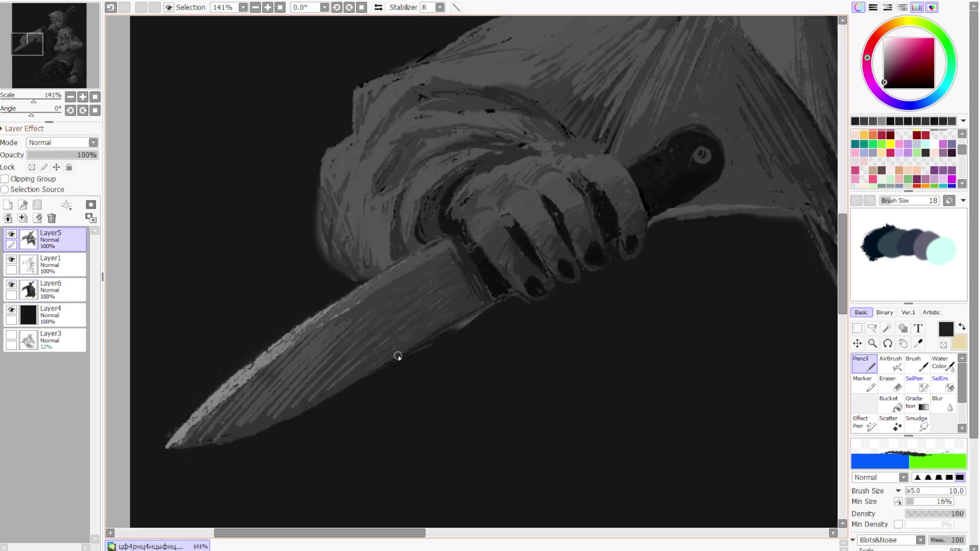
pyautogui.scroll(-1, 428, 276)
pyautogui.keyDown('alt'); pyautogui.click(429, 276); pyautogui.keyUp('alt')
pyautogui.scroll(2, 406, 331)
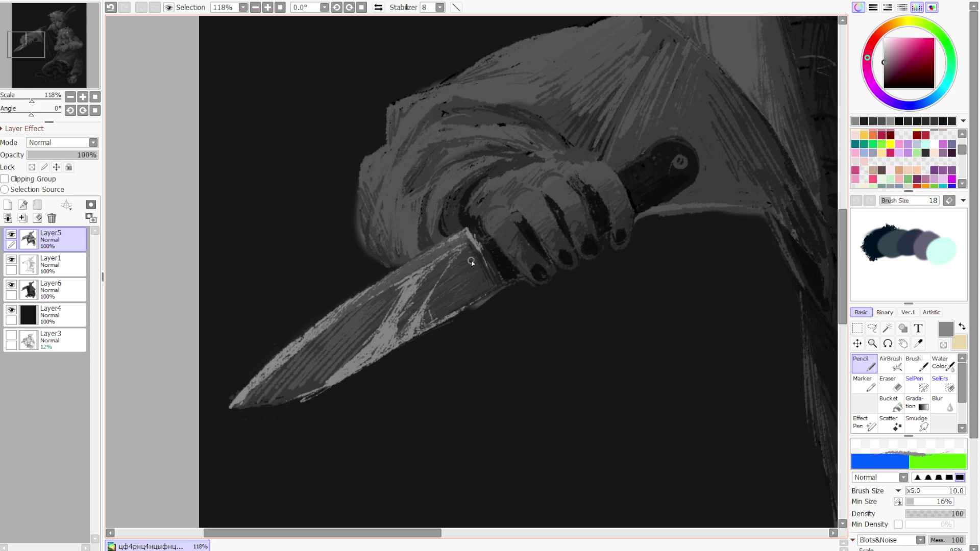
# Refine the blade's reflections with sampled greys and trim its lower edge with the transparent brush
pyautogui.scroll(-3, 439, 247)
pyautogui.scroll(1, 406, 234)
pyautogui.keyDown('alt'); pyautogui.click(375, 250); pyautogui.keyUp('alt')
pyautogui.scroll(1, 375, 250)
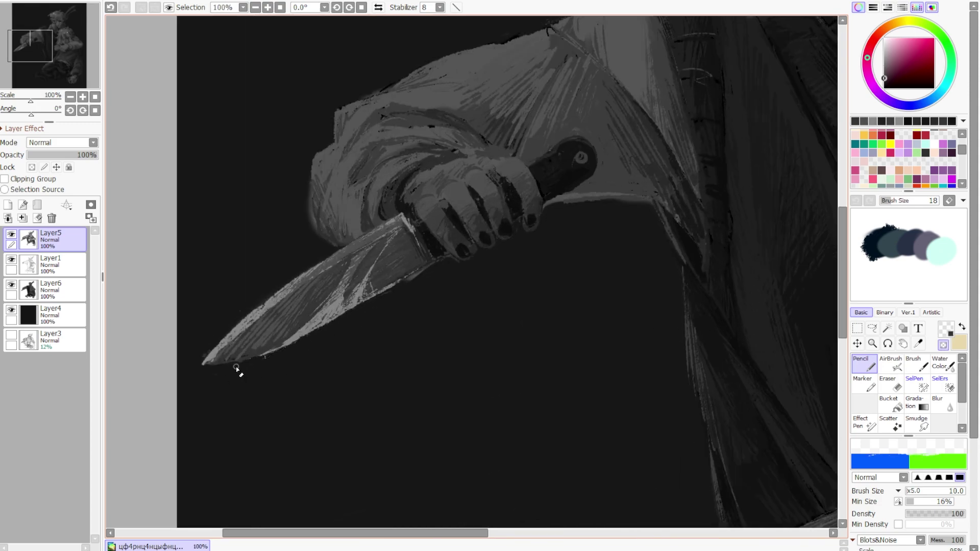
pyautogui.scroll(-2, 408, 212)
pyautogui.keyDown('alt'); pyautogui.click(407, 244); pyautogui.keyUp('alt')
pyautogui.scroll(-3, 322, 271)
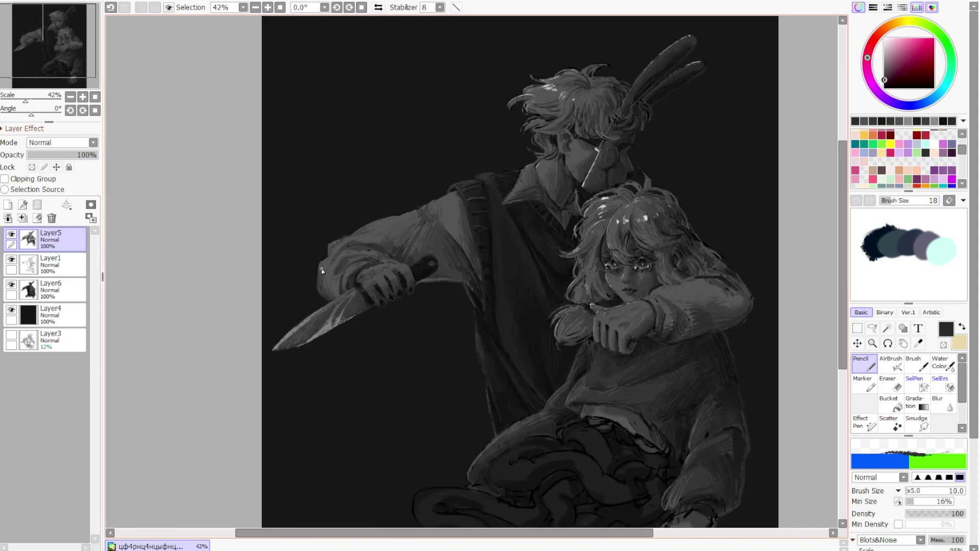
# Erase the grey overspill around the child's hanging hand on Layer6 and repaint its thumb and outer fingers
pyautogui.scroll(5, 595, 469)
pyautogui.press('e')
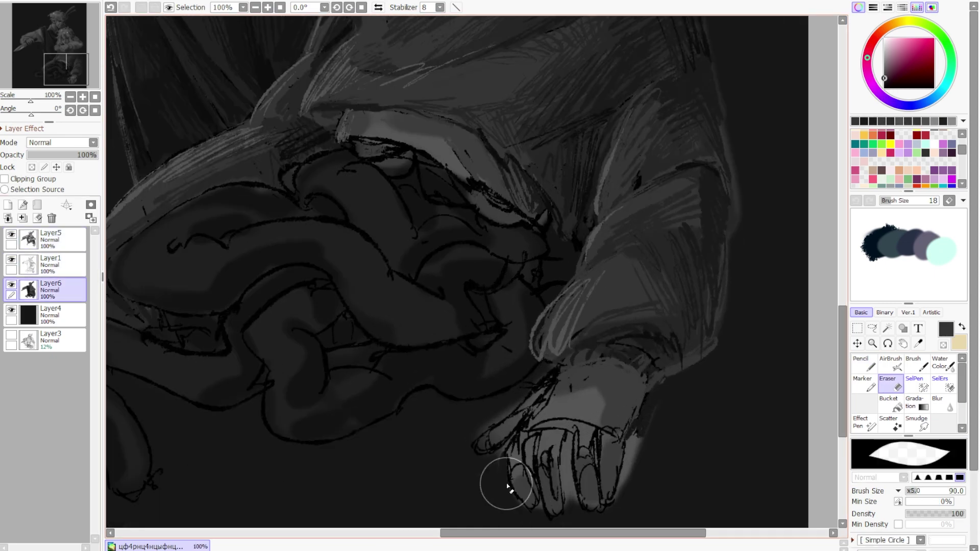
pyautogui.scroll(-2, 582, 489)
pyautogui.scroll(2, 616, 474)
pyautogui.press('n')
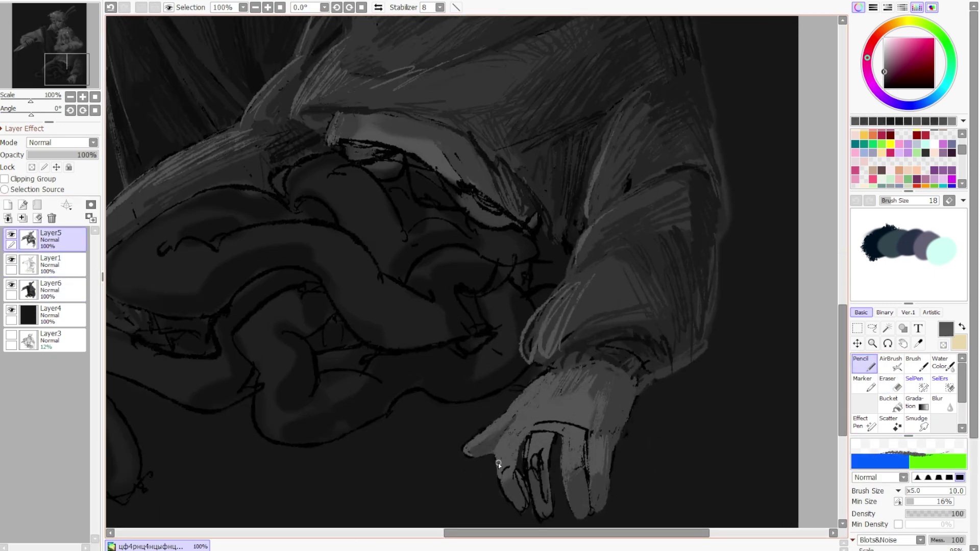
# Shade the child's hanging hand with grey hatching, separate the fingers, and define the fingernails
pyautogui.scroll(1, 535, 430)
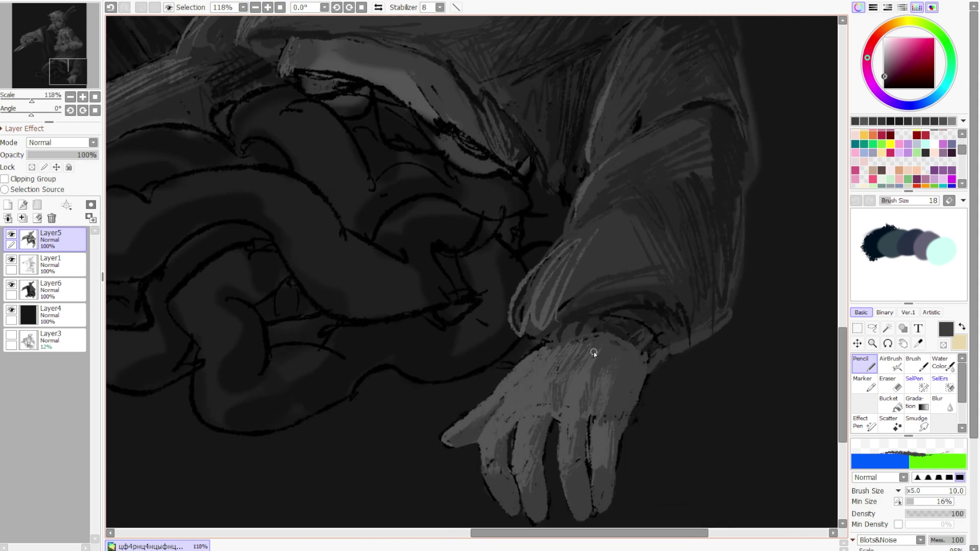
pyautogui.scroll(-1, 590, 376)
pyautogui.scroll(3, 562, 403)
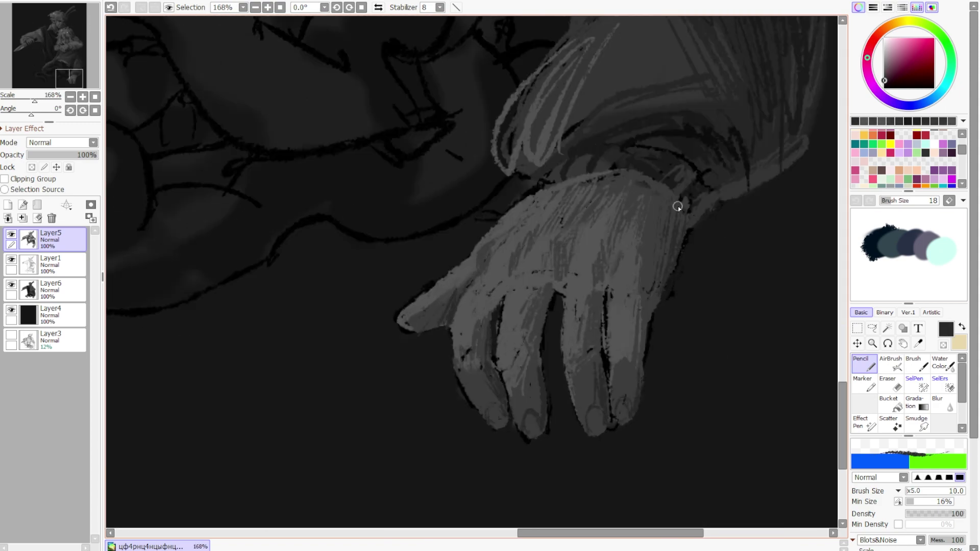
pyautogui.scroll(-9, 677, 206)
pyautogui.scroll(3, 546, 383)
# Select Layer5, Layer1 and Layer6 together with the Lasso tool active
pyautogui.press('a')
pyautogui.keyDown('shift'); pyautogui.click(72, 282); pyautogui.keyUp('shift')
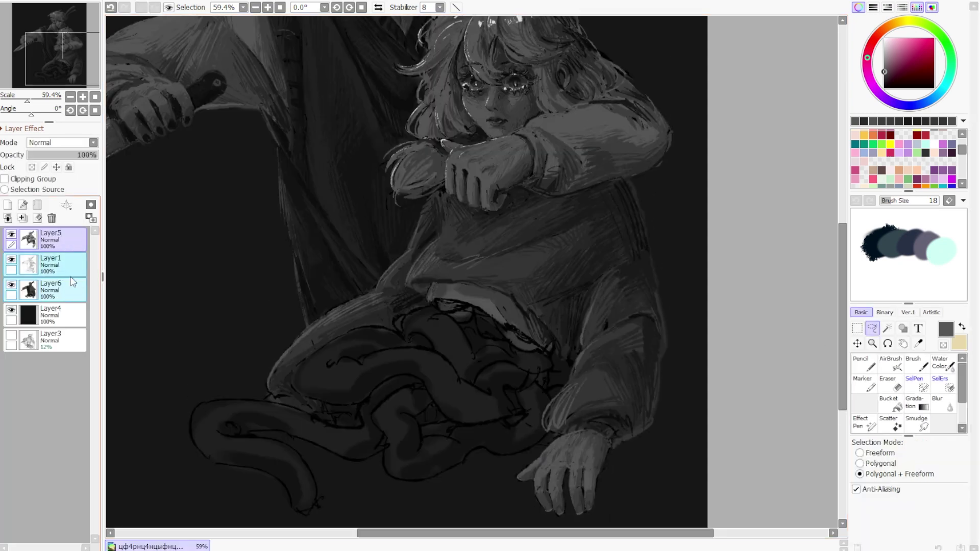
pyautogui.press('n')
# Model the child's torn shirt hem and the small loop beneath it with lighter and darker greys
pyautogui.scroll(3, 517, 346)
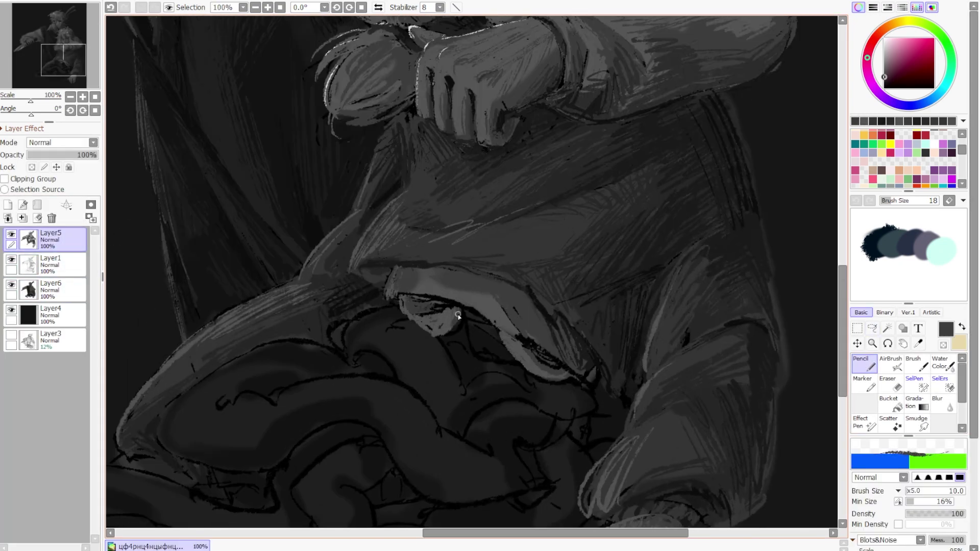
pyautogui.scroll(1, 415, 319)
pyautogui.keyDown('alt'); pyautogui.click(415, 319); pyautogui.keyUp('alt')
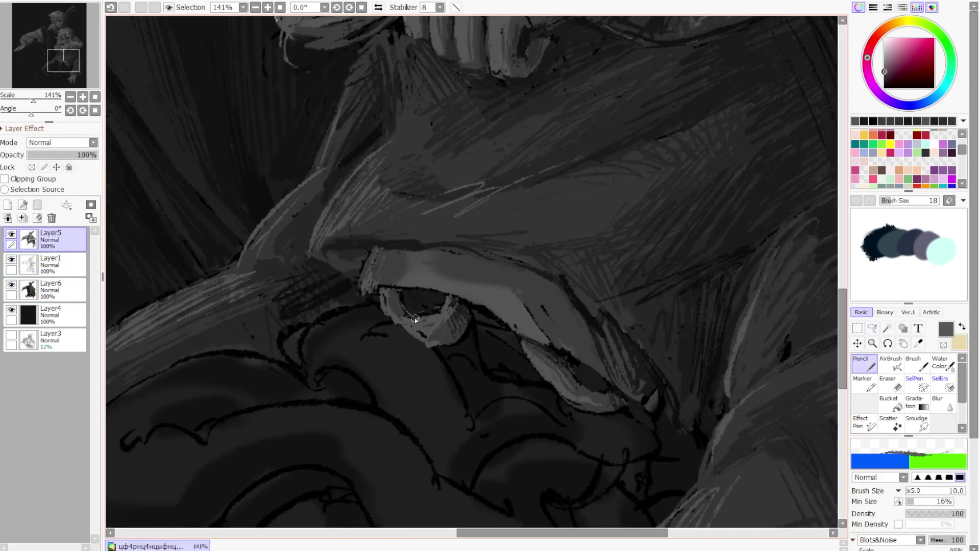
pyautogui.scroll(-5, 583, 372)
pyautogui.scroll(4, 516, 382)
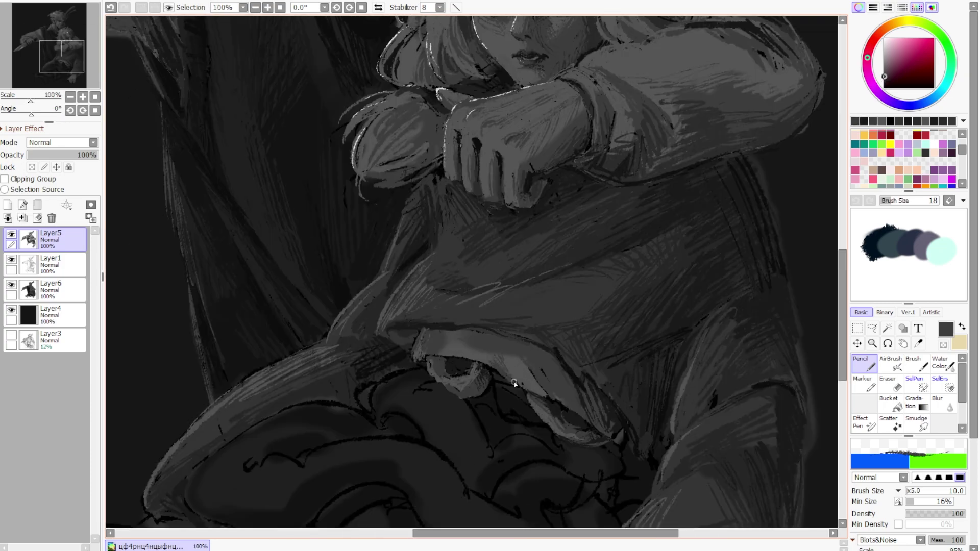
pyautogui.scroll(-2, 516, 284)
pyautogui.scroll(3, 516, 284)
# Add near-white highlights to the man's shoulder, outstretched sleeve, knuckles, knife handle and blade edge
pyautogui.scroll(-4, 549, 275)
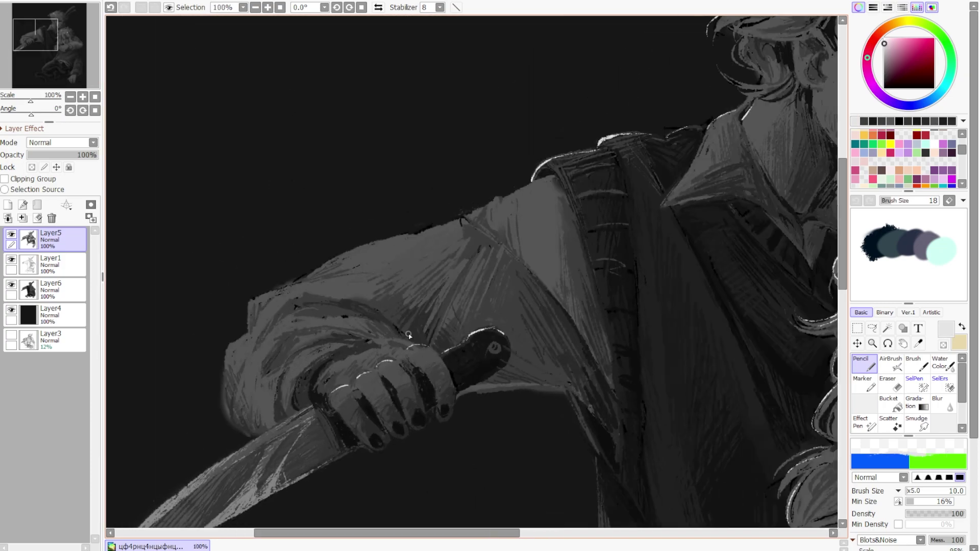
pyautogui.scroll(2, 549, 275)
pyautogui.scroll(-1, 520, 332)
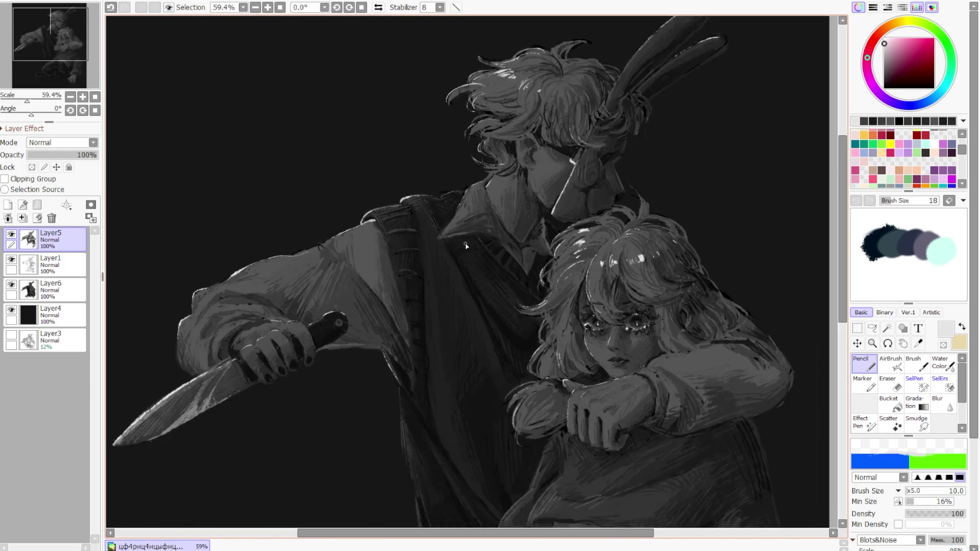
# Add thin near-white rim highlights to the child's fist, sweater edge and thigh, and to the man's coat edge
pyautogui.scroll(3, 493, 389)
pyautogui.scroll(-2, 494, 389)
pyautogui.scroll(2, 525, 332)
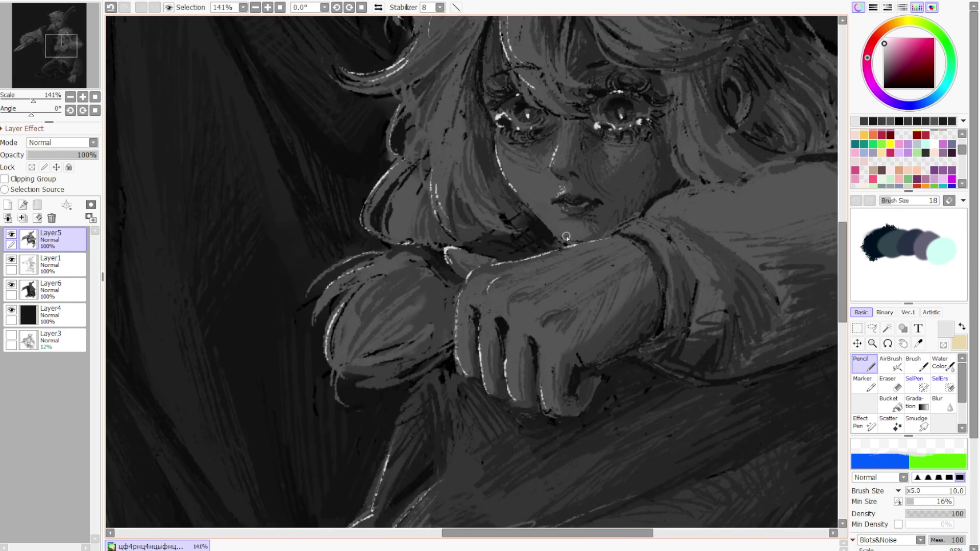
pyautogui.scroll(-3, 562, 275)
# Begin shading the large central coil of the entrails beside the child's thigh with dark grey hatching
pyautogui.scroll(3, 563, 269)
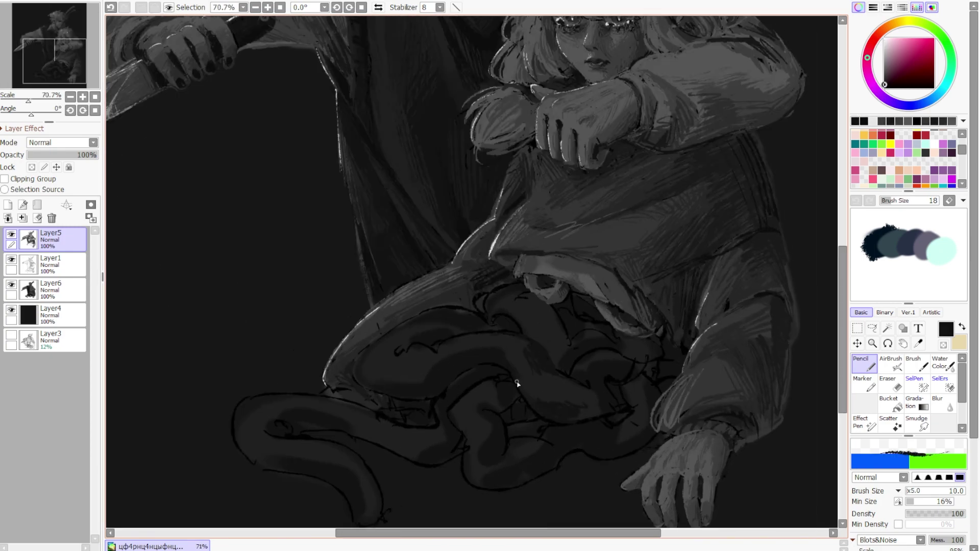
pyautogui.scroll(1, 393, 323)
pyautogui.scroll(-2, 524, 372)
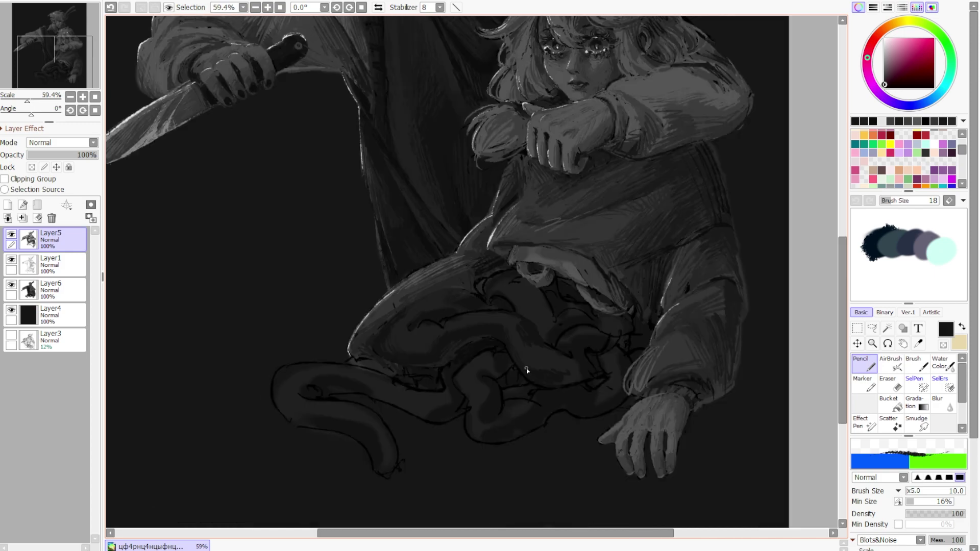
pyautogui.scroll(1, 586, 350)
pyautogui.scroll(1, 547, 436)
pyautogui.scroll(-1, 644, 423)
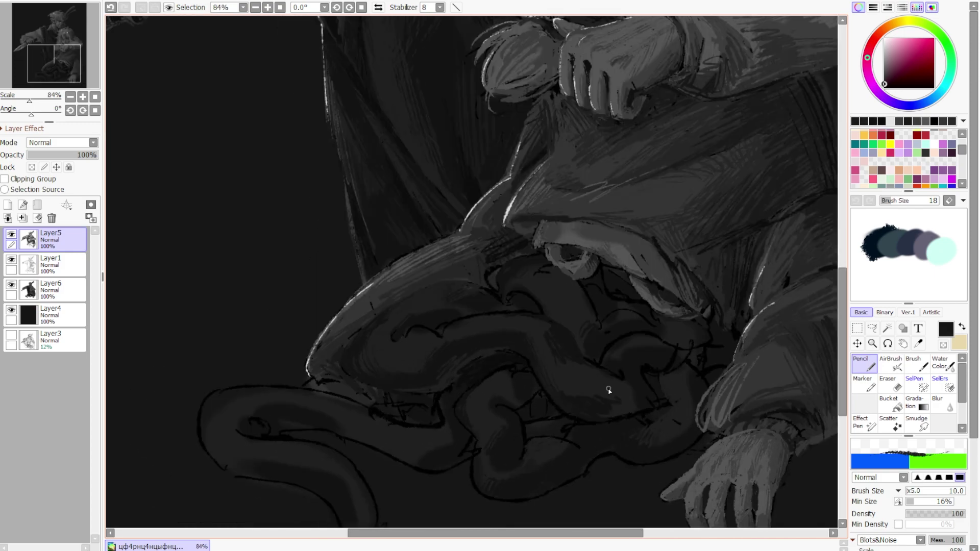
pyautogui.scroll(2, 608, 389)
pyautogui.scroll(-1, 678, 372)
pyautogui.scroll(-3, 641, 332)
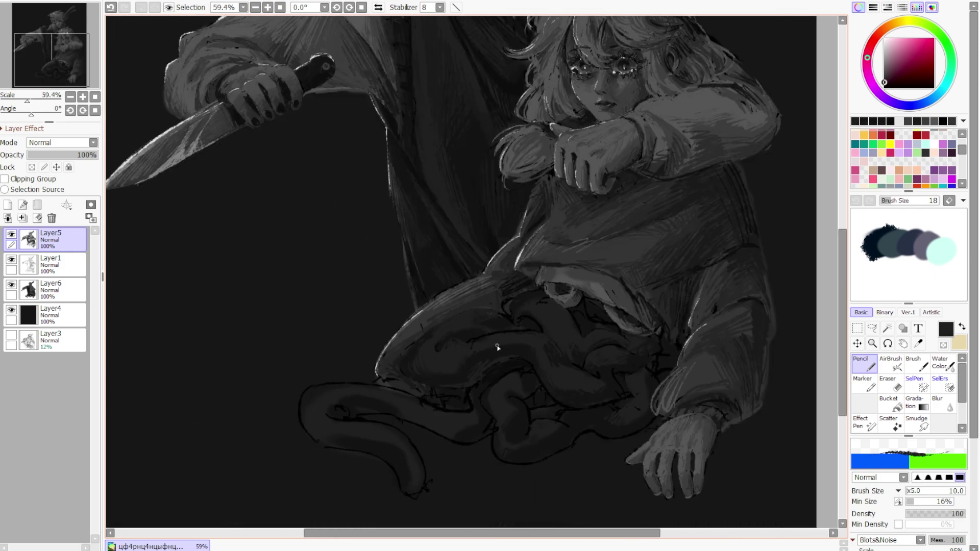
# Paint dark greys over the sketch lines of the upper coils beneath the child's thigh and torn shirt hem
pyautogui.scroll(-2, 498, 345)
pyautogui.scroll(6, 373, 368)
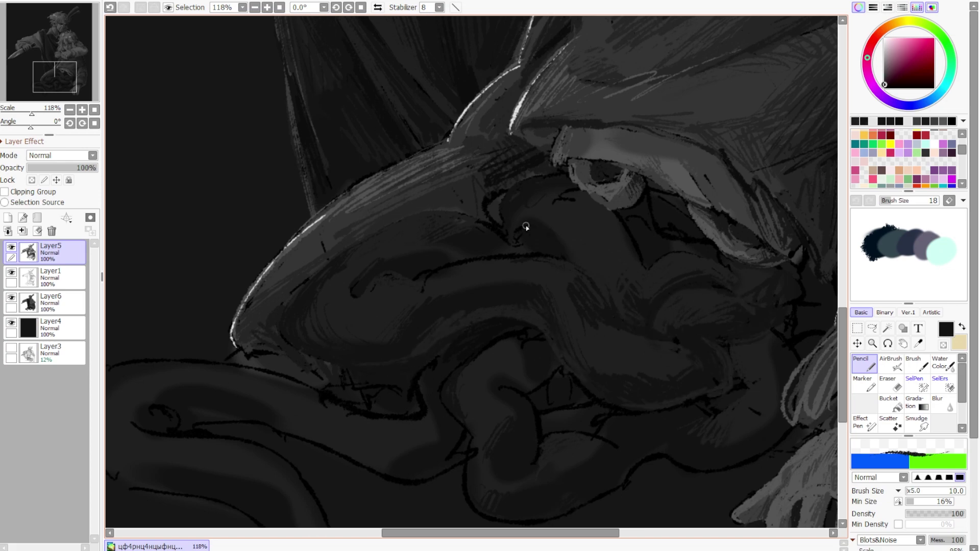
pyautogui.scroll(-1, 525, 227)
pyautogui.scroll(1, 420, 345)
pyautogui.scroll(-2, 402, 399)
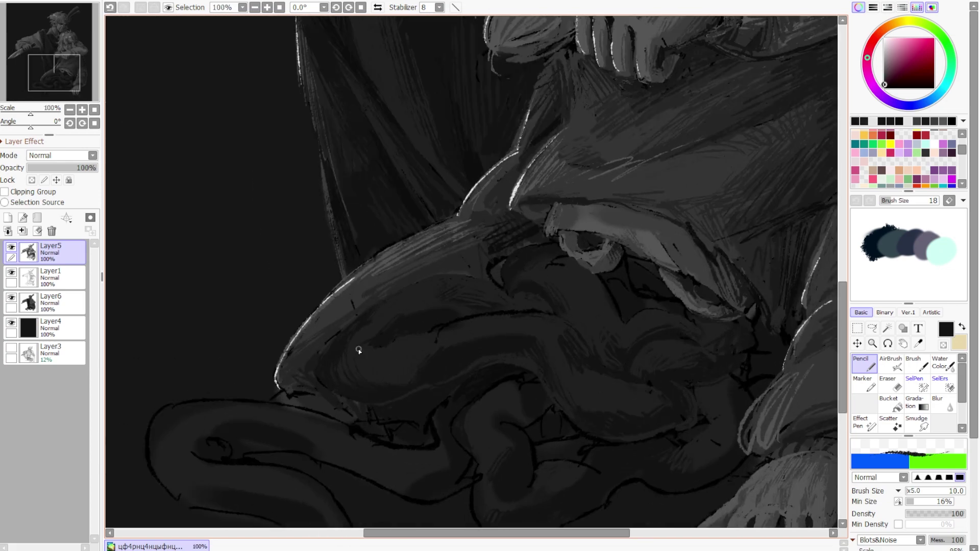
pyautogui.scroll(1, 481, 332)
pyautogui.scroll(-2, 513, 298)
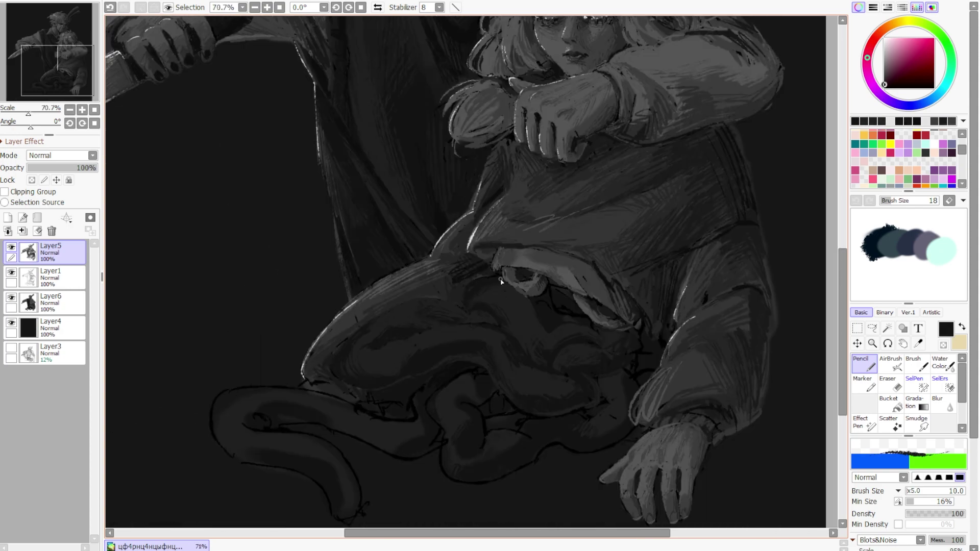
pyautogui.scroll(2, 503, 286)
pyautogui.scroll(-1, 561, 357)
pyautogui.scroll(1, 647, 407)
pyautogui.scroll(-1, 509, 204)
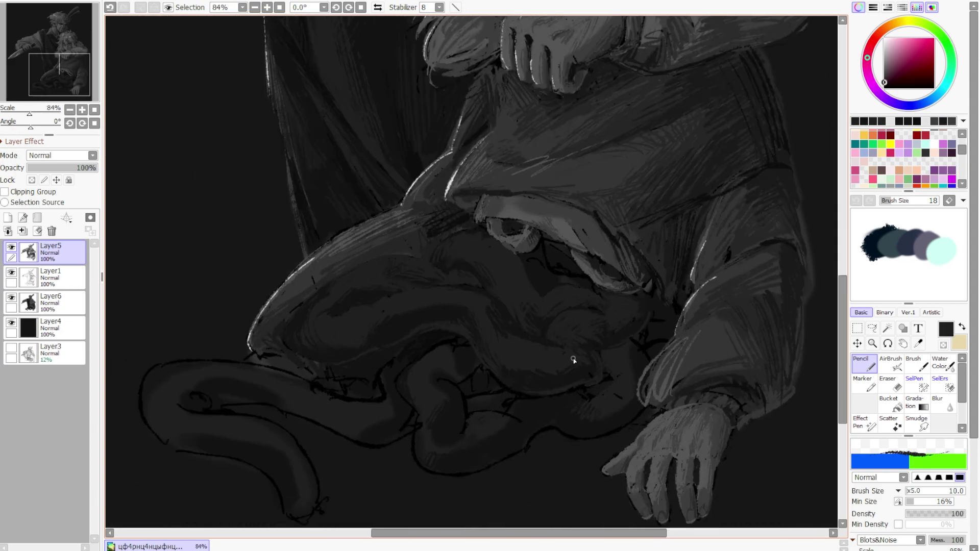
# Model the lower middle loop of the entrails in dark greys, covering its black sketch outline
pyautogui.scroll(5, 572, 356)
pyautogui.scroll(-1, 427, 419)
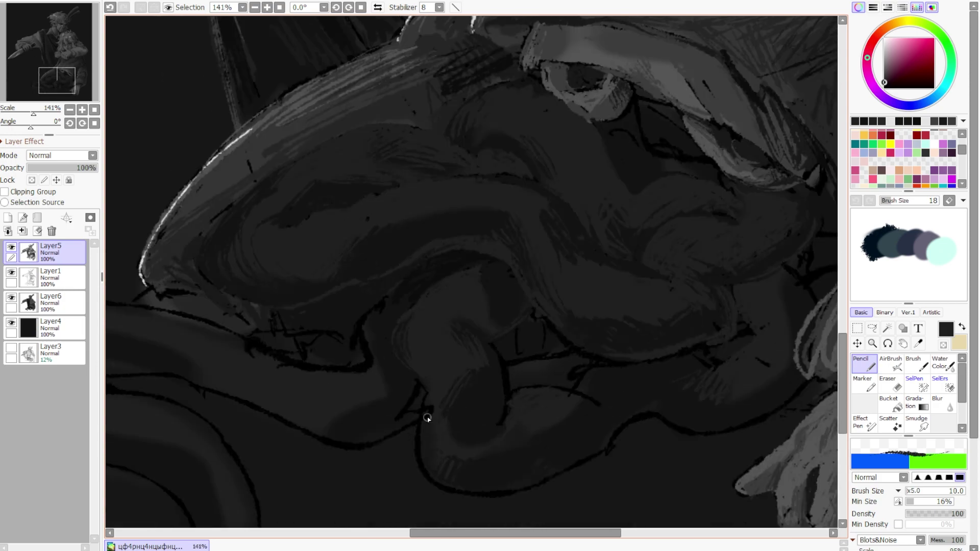
pyautogui.scroll(-1, 501, 416)
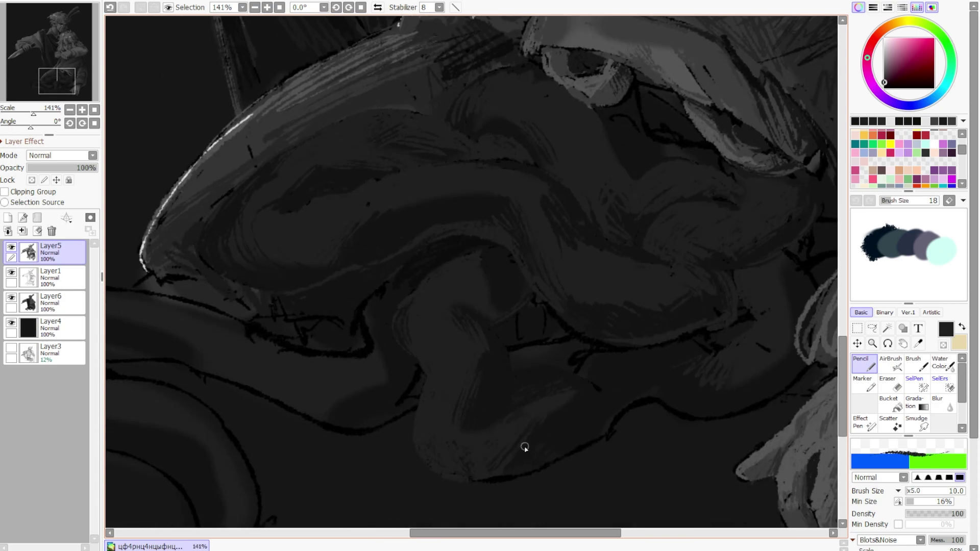
pyautogui.moveTo(560, 349); pyautogui.dragTo(552, 381)
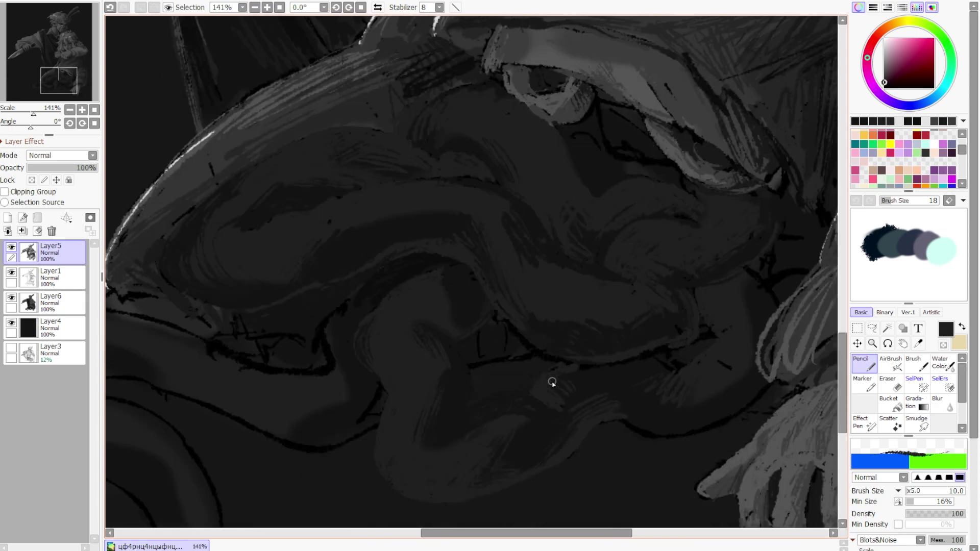
pyautogui.moveTo(624, 357); pyautogui.dragTo(549, 357)
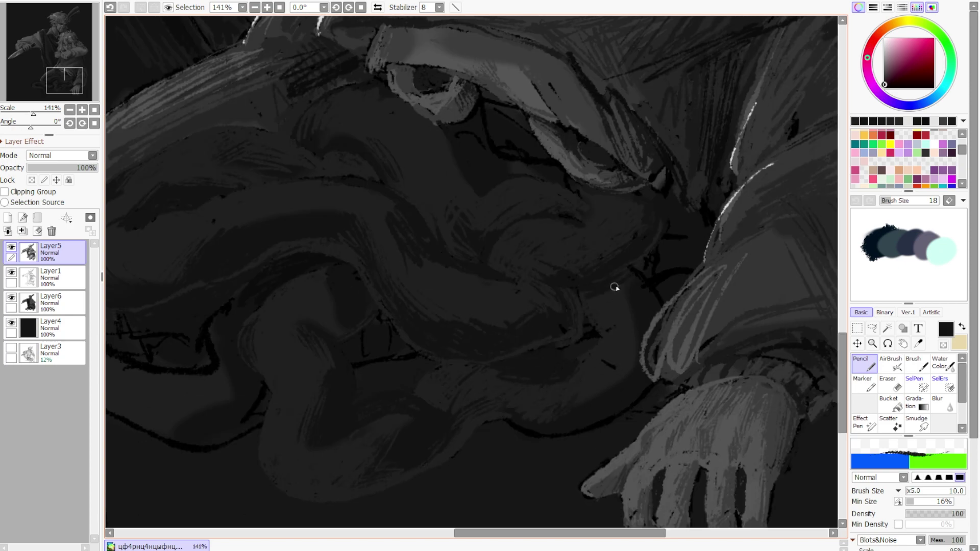
# Shade the coils beside the child's lowered sleeve and blend their outlines into dark grey
pyautogui.scroll(1, 633, 264)
pyautogui.scroll(1, 561, 290)
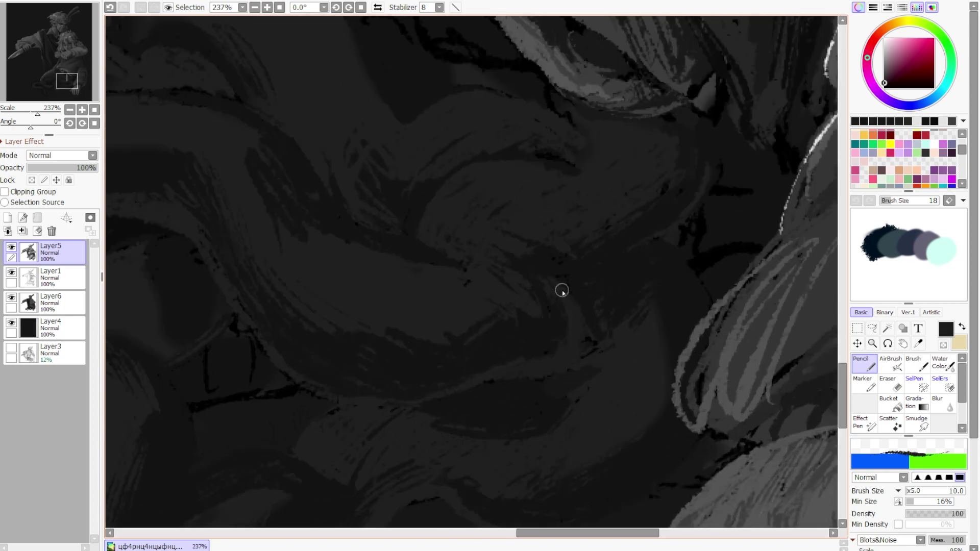
pyautogui.scroll(-3, 478, 443)
pyautogui.scroll(1, 505, 283)
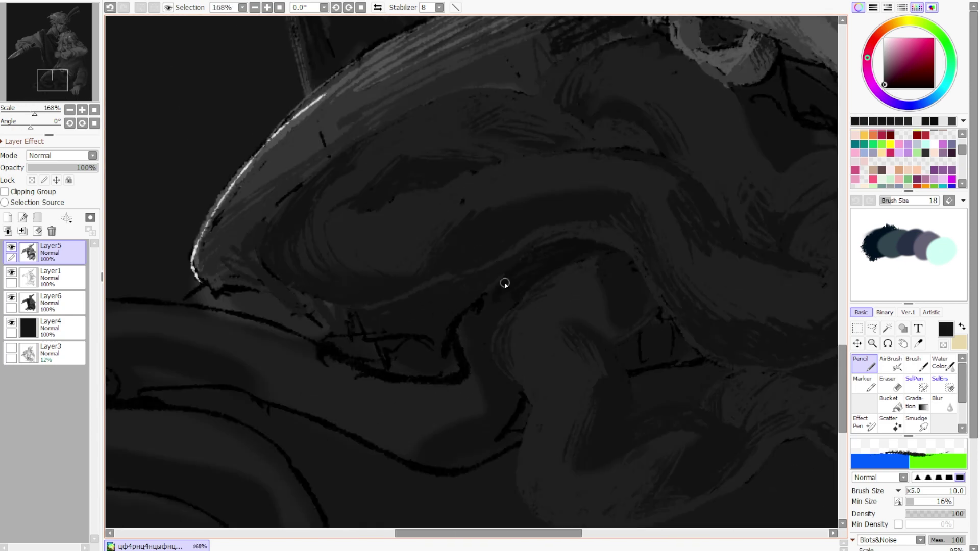
# Shade the long loose coil extending past the child's knee and paint over its black outlines
pyautogui.hscroll(-3, 277, 289)
pyautogui.moveTo(391, 295); pyautogui.dragTo(668, 415)
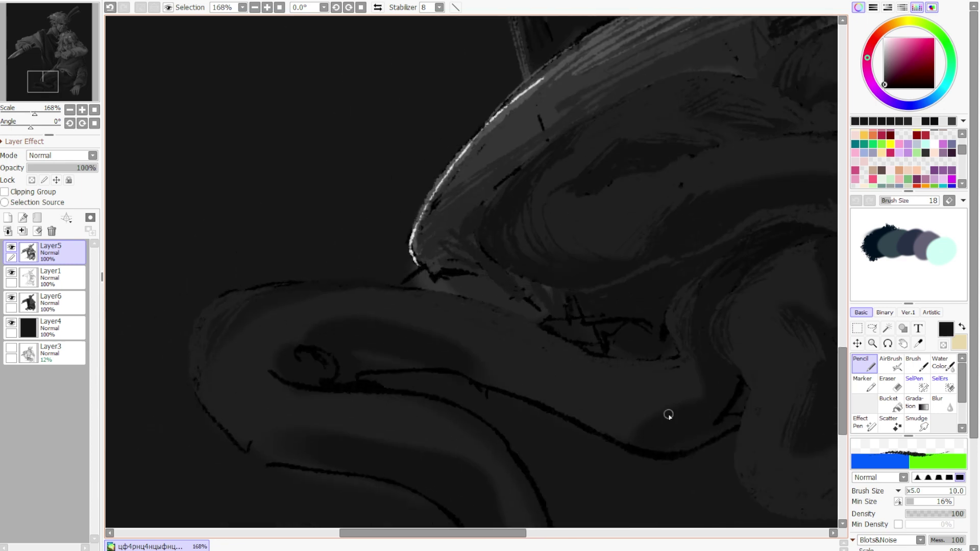
pyautogui.scroll(-1, 226, 418)
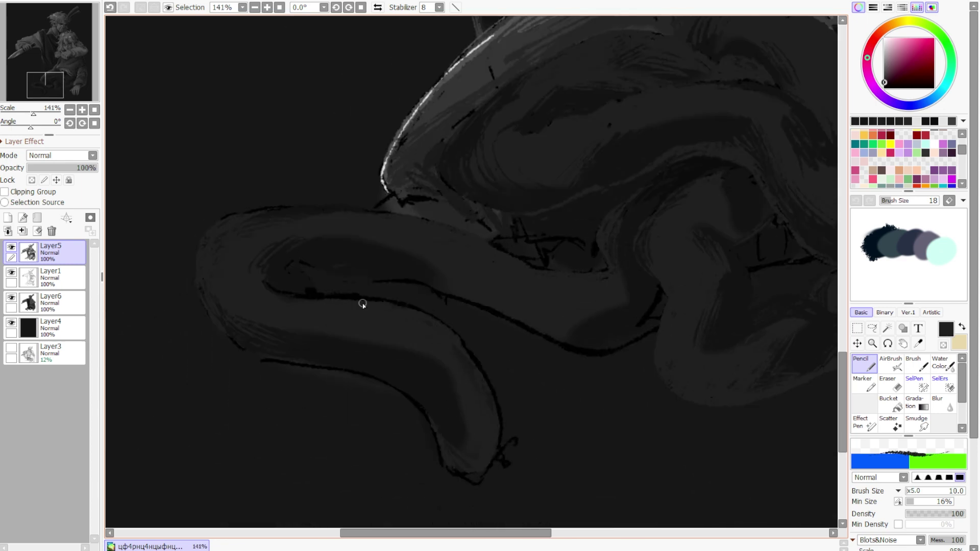
pyautogui.hscroll(-1, 575, 312)
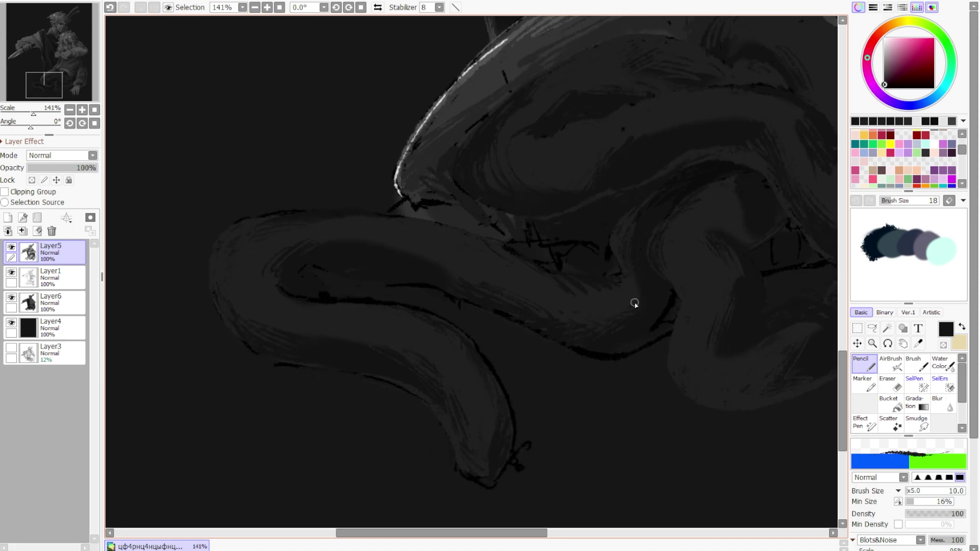
pyautogui.hscroll(-2, 463, 267)
pyautogui.scroll(2, 435, 253)
pyautogui.scroll(-1, 398, 356)
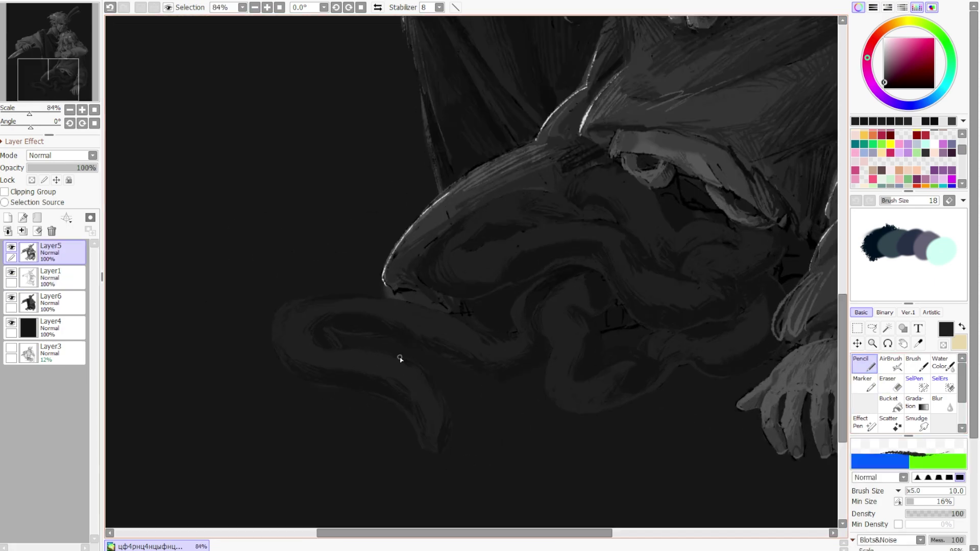
# Darken the gaps between the coils below the thigh and around the middle loop
pyautogui.scroll(1, 597, 400)
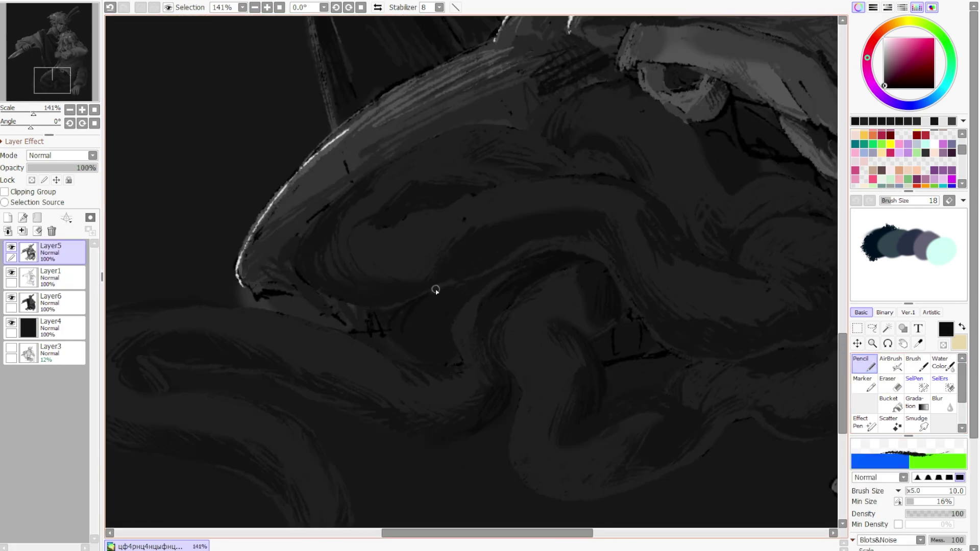
pyautogui.scroll(-1, 443, 343)
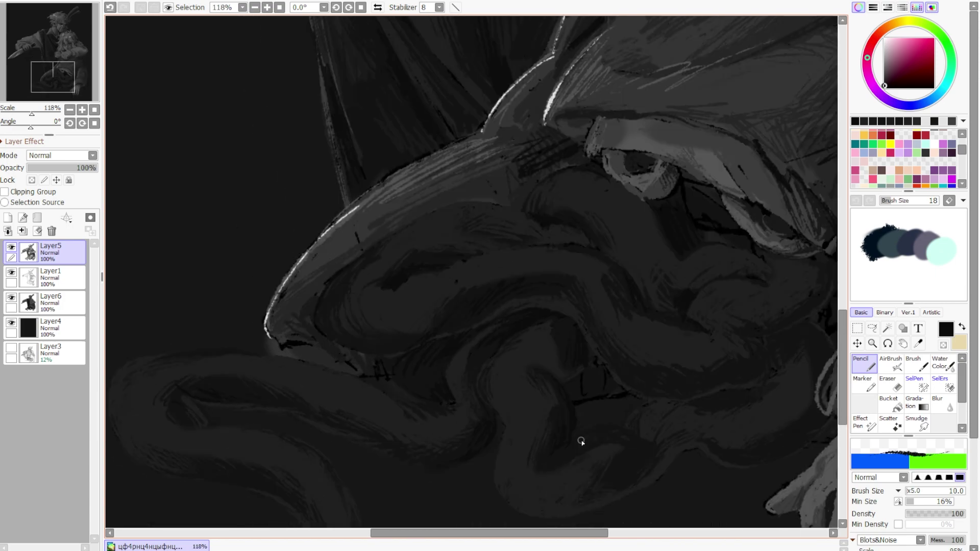
pyautogui.scroll(-1, 581, 440)
pyautogui.scroll(1, 639, 372)
# Fill the hollow beneath the torn shirt hem with near-black shadow and soften the sketch lines there
pyautogui.scroll(1, 556, 262)
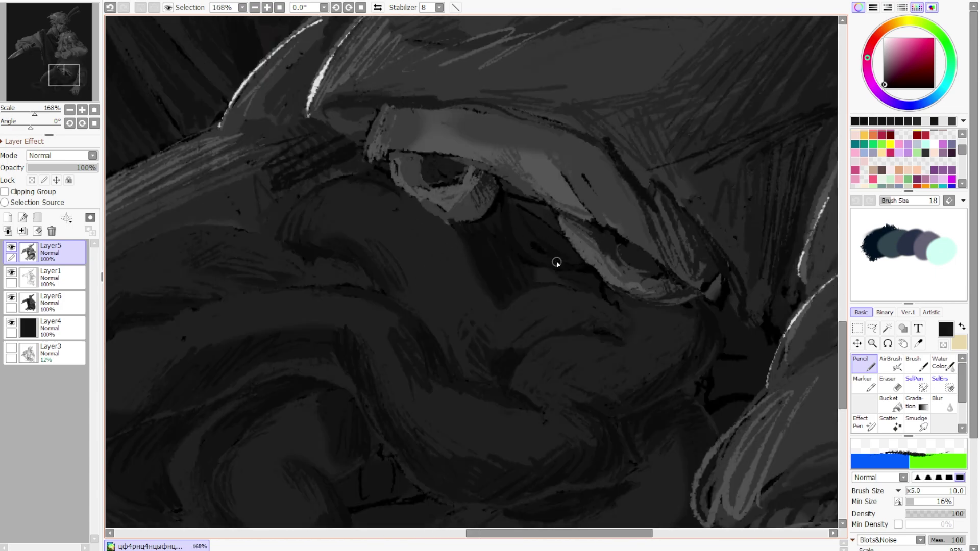
pyautogui.scroll(2, 441, 259)
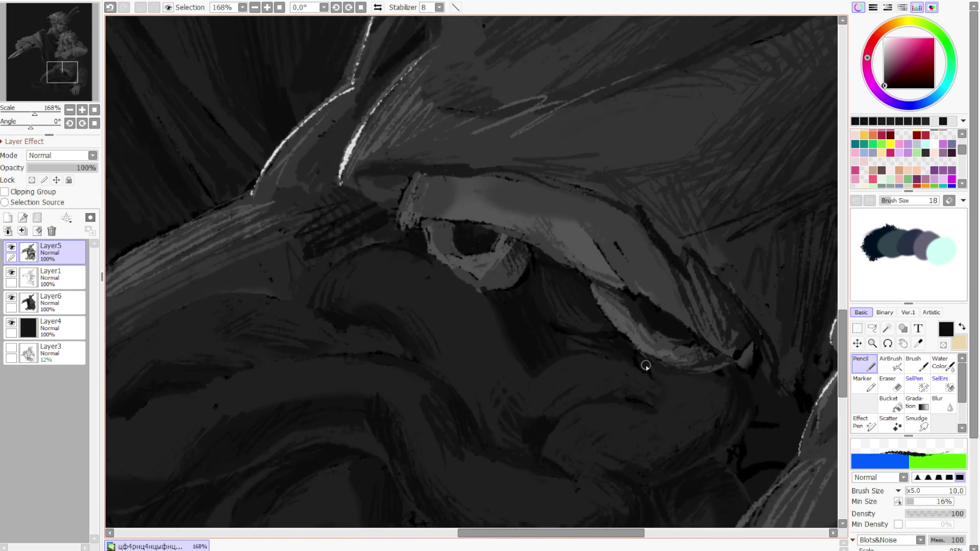
pyautogui.hscroll(2, 726, 382)
pyautogui.scroll(-2, 537, 376)
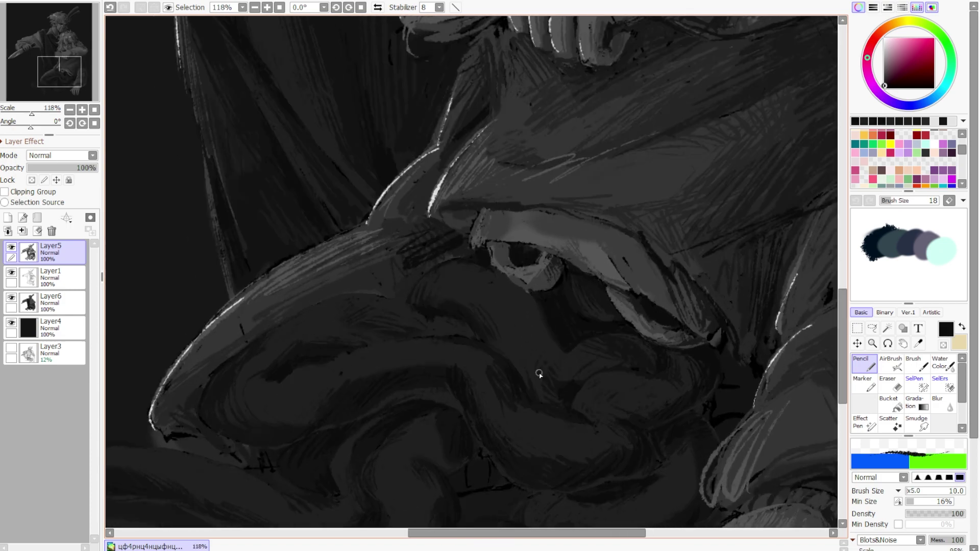
# Refine the folds of the central and lower coils near the child's sleeve with dark shadow strokes
pyautogui.scroll(1, 521, 411)
pyautogui.scroll(1, 429, 313)
pyautogui.scroll(1, 691, 273)
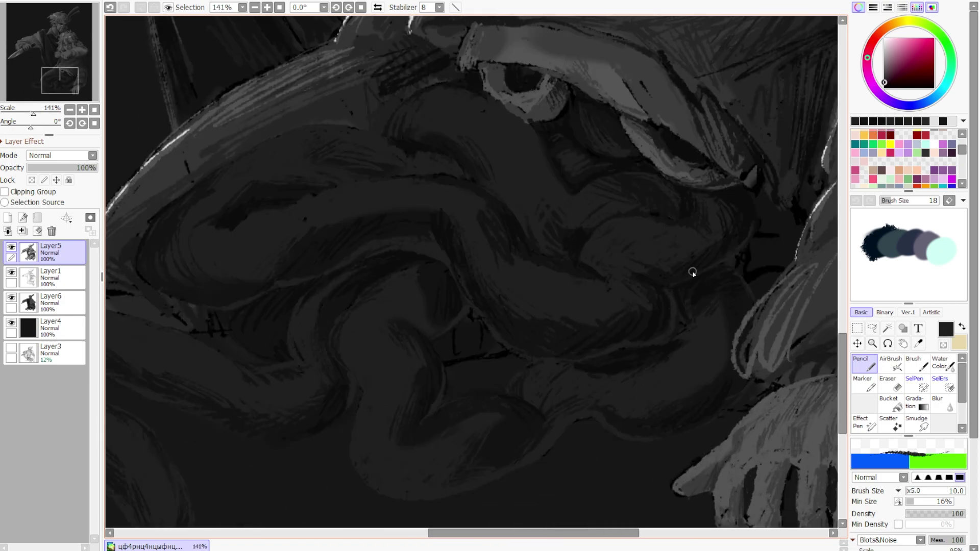
pyautogui.hscroll(1, 610, 226)
pyautogui.hscroll(-1, 430, 395)
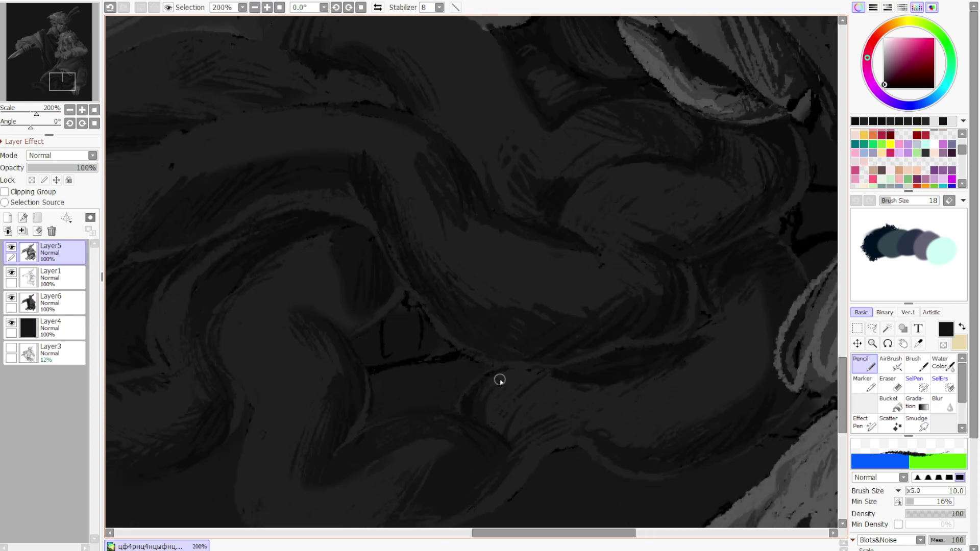
pyautogui.scroll(1, 385, 324)
pyautogui.hscroll(-1, 473, 216)
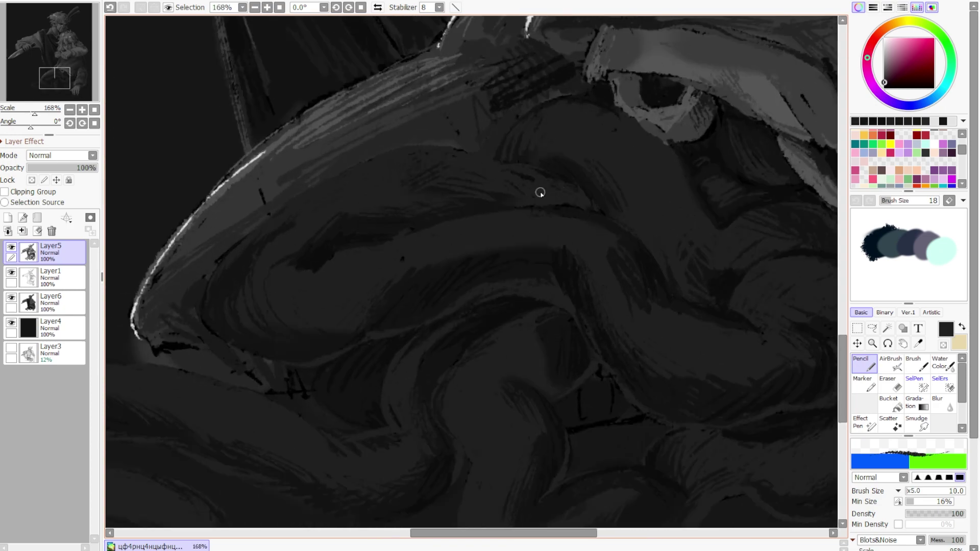
# Sample a lighter grey and add hatched highlights to the upper coils beneath the thigh and shirt hem
pyautogui.scroll(-2, 573, 188)
pyautogui.keyDown('alt'); pyautogui.click(711, 225); pyautogui.keyUp('alt')
pyautogui.scroll(-1, 551, 368)
pyautogui.scroll(2, 621, 284)
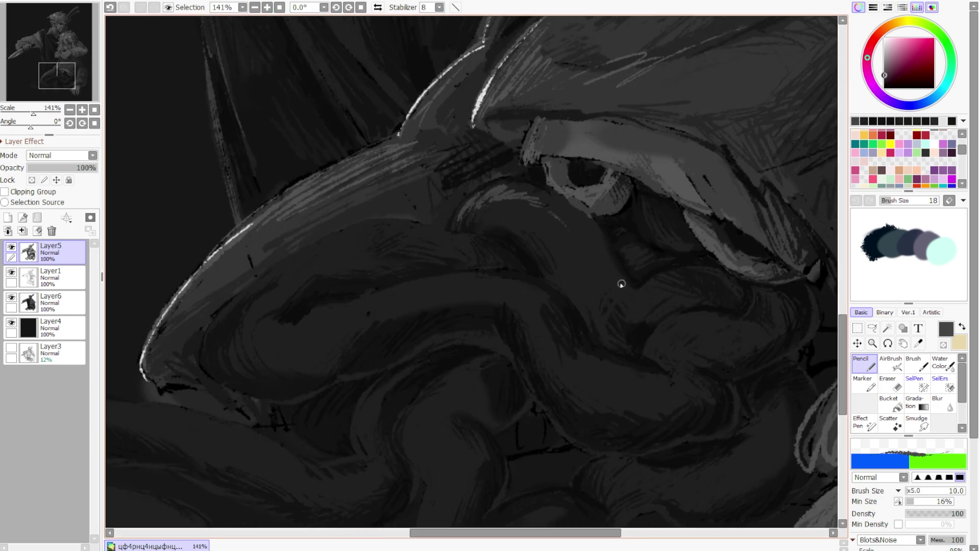
pyautogui.hscroll(-2, 598, 289)
pyautogui.scroll(1, 416, 306)
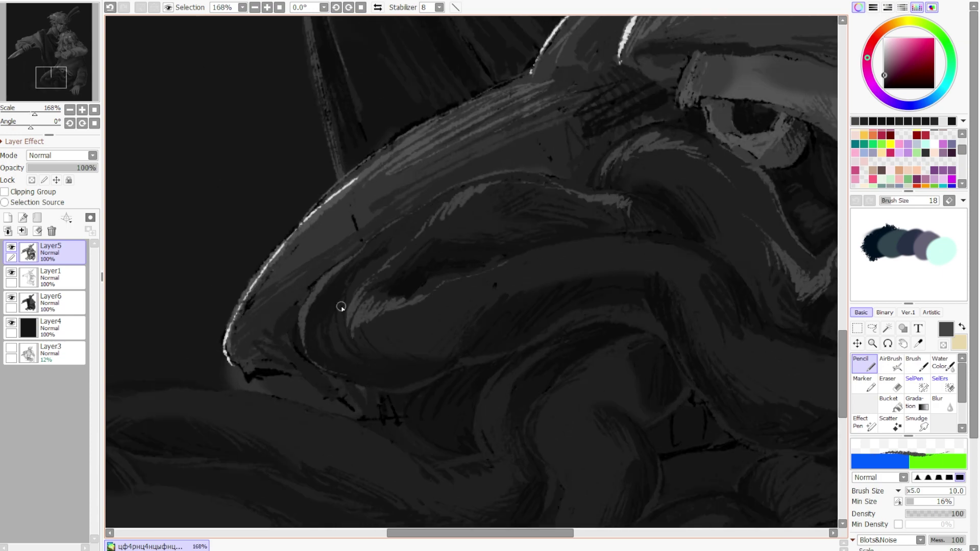
# Add lighter grey highlights along the central coil and the small curled loop near the sleeve
pyautogui.hscroll(1, 357, 317)
pyautogui.scroll(1, 377, 326)
pyautogui.scroll(-1, 540, 294)
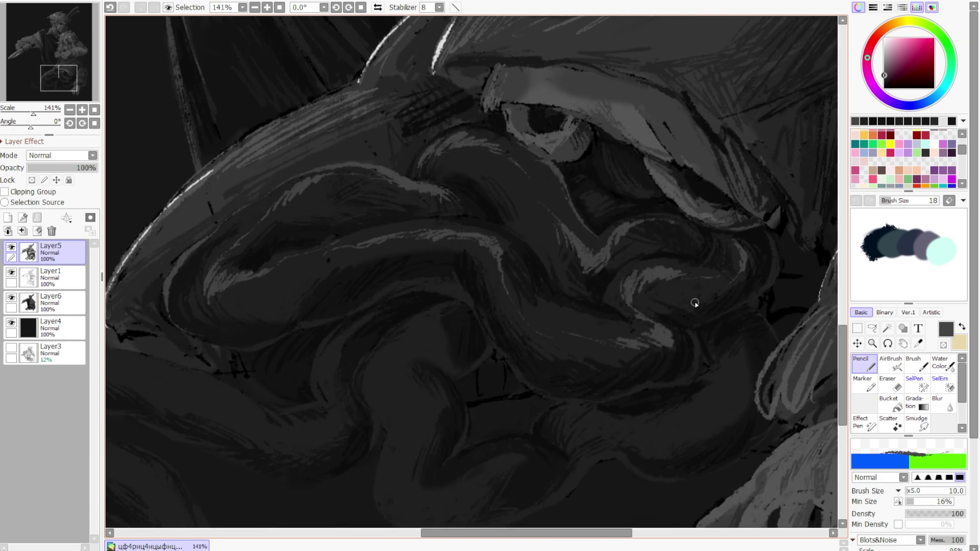
# Add lighter grey highlights and edge lines to the lower middle loop, the long loose coil and the lower coils
pyautogui.hscroll(-2, 591, 417)
pyautogui.scroll(-1, 518, 284)
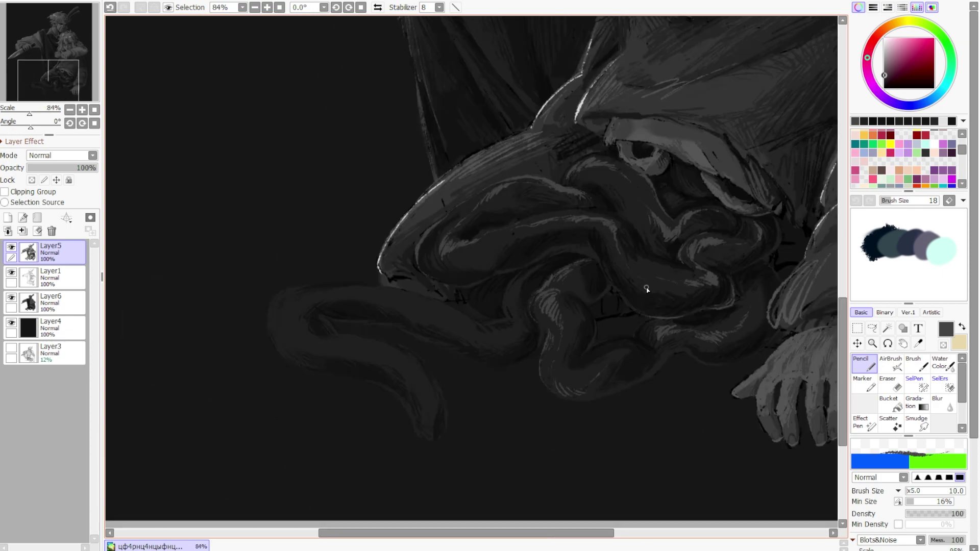
pyautogui.scroll(1, 493, 318)
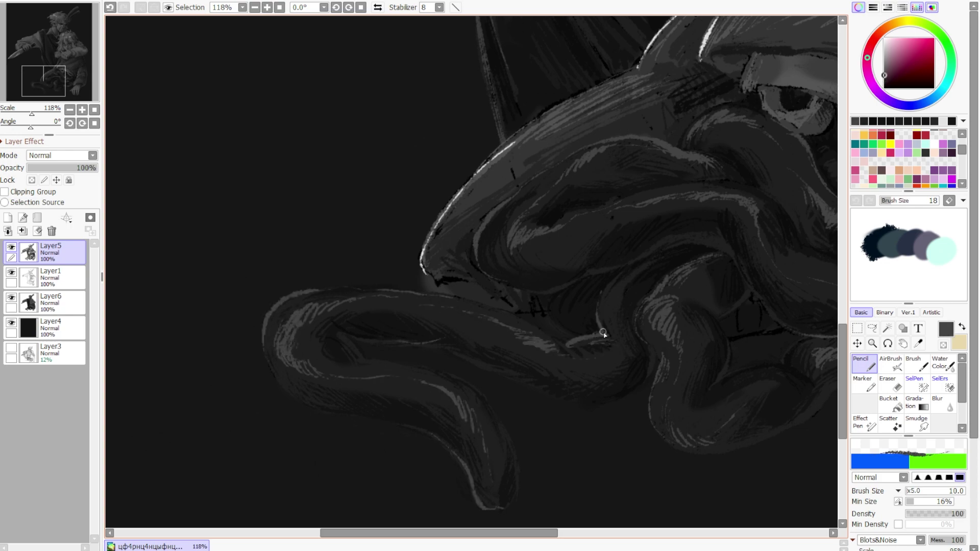
pyautogui.hscroll(4, 603, 333)
pyautogui.scroll(2, 586, 281)
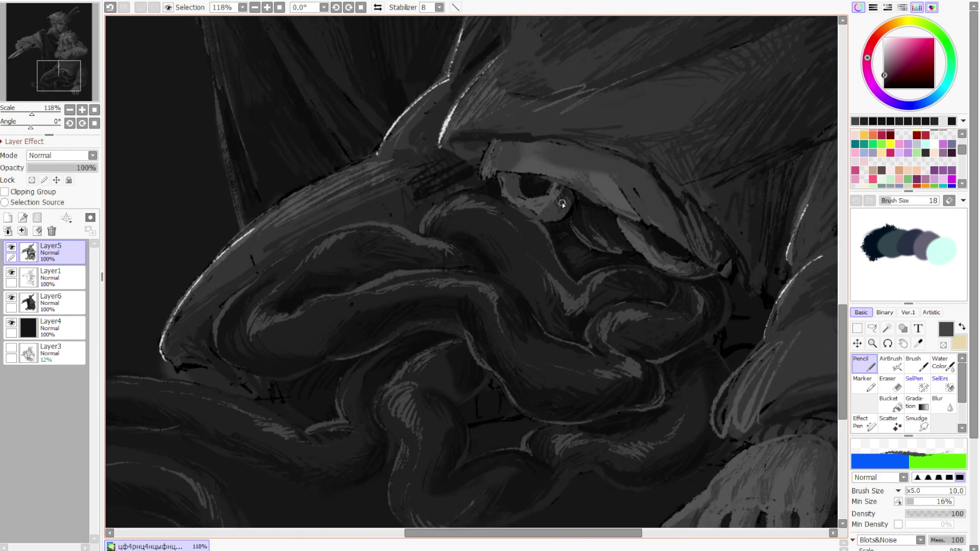
# Blend the highlights into the coils with a darker grey and define the small coil in the gap under the thigh
pyautogui.hscroll(-2, 562, 204)
pyautogui.scroll(-2, 459, 281)
pyautogui.scroll(2, 409, 316)
pyautogui.hscroll(-1, 364, 325)
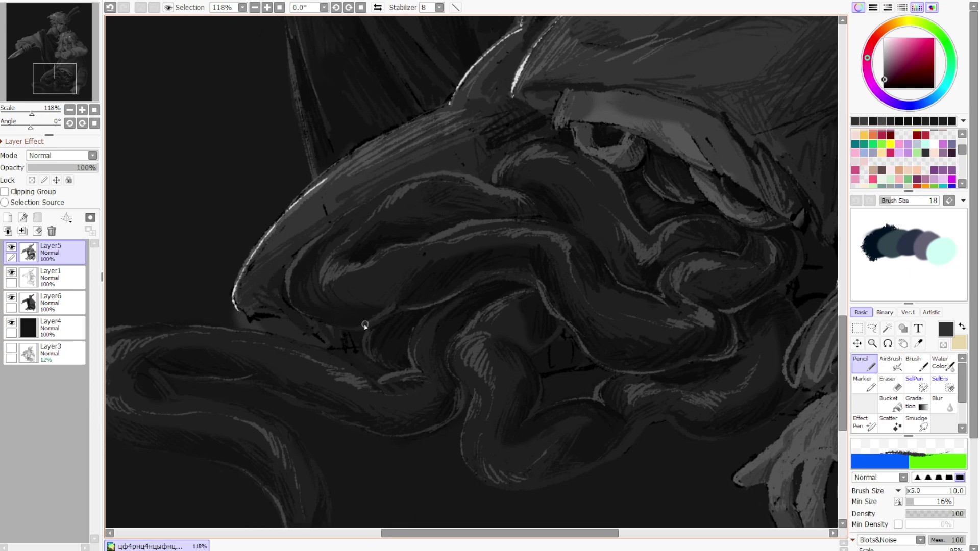
pyautogui.scroll(-1, 671, 366)
pyautogui.scroll(-2, 731, 331)
pyautogui.scroll(-1, 362, 379)
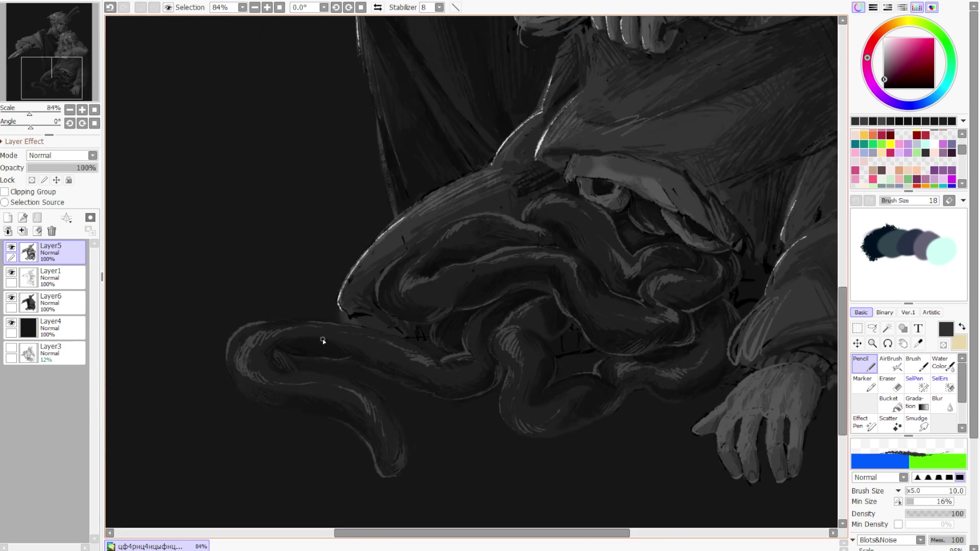
# Deepen the near-black shading between the coils and along their shadowed edges
pyautogui.scroll(1, 323, 339)
pyautogui.scroll(3, 547, 394)
pyautogui.scroll(-2, 506, 417)
pyautogui.hscroll(2, 382, 421)
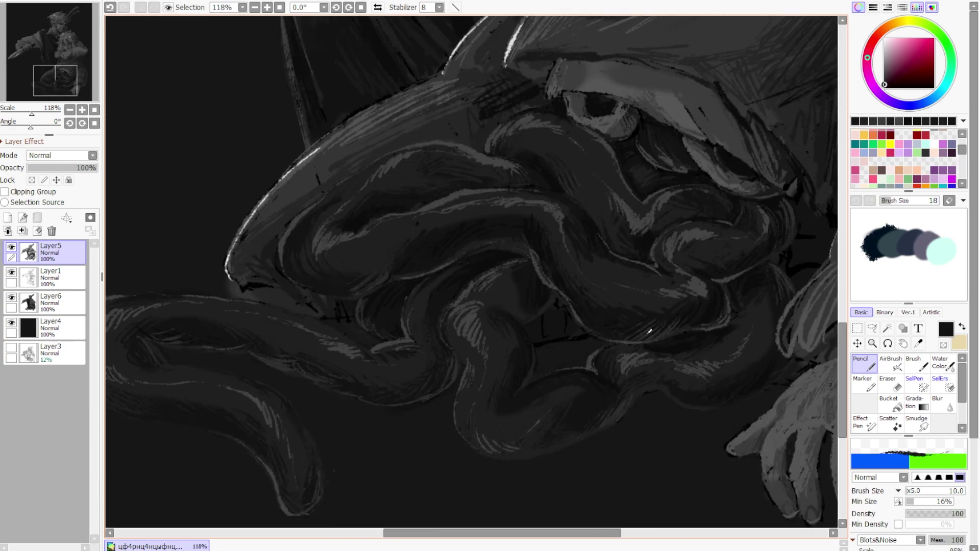
# Add a new layer and paint near-black shading into the two upper coils beneath the raised thigh
pyautogui.scroll(2, 542, 402)
pyautogui.scroll(-4, 593, 401)
pyautogui.scroll(6, 403, 267)
pyautogui.hotkey('ctrl', 'shift', 'n')
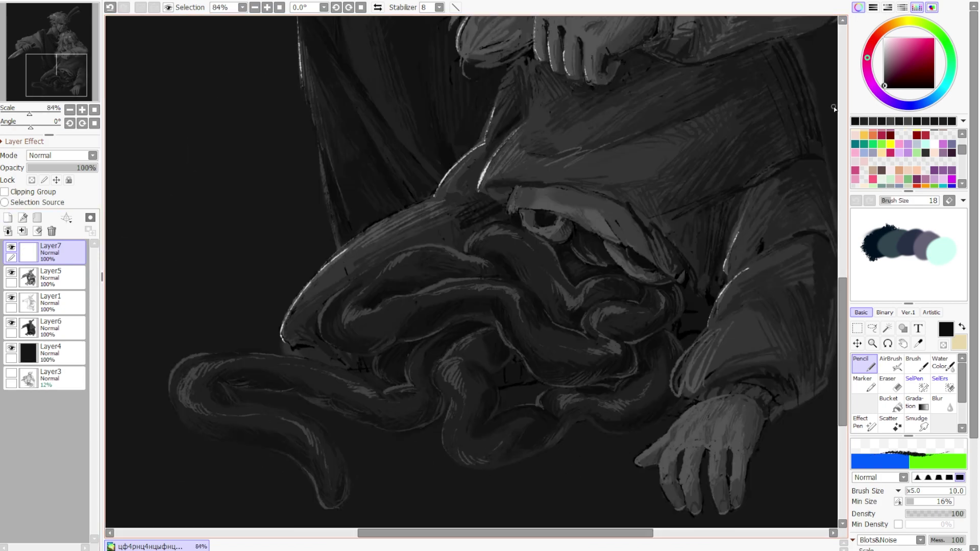
pyautogui.scroll(-1, 569, 245)
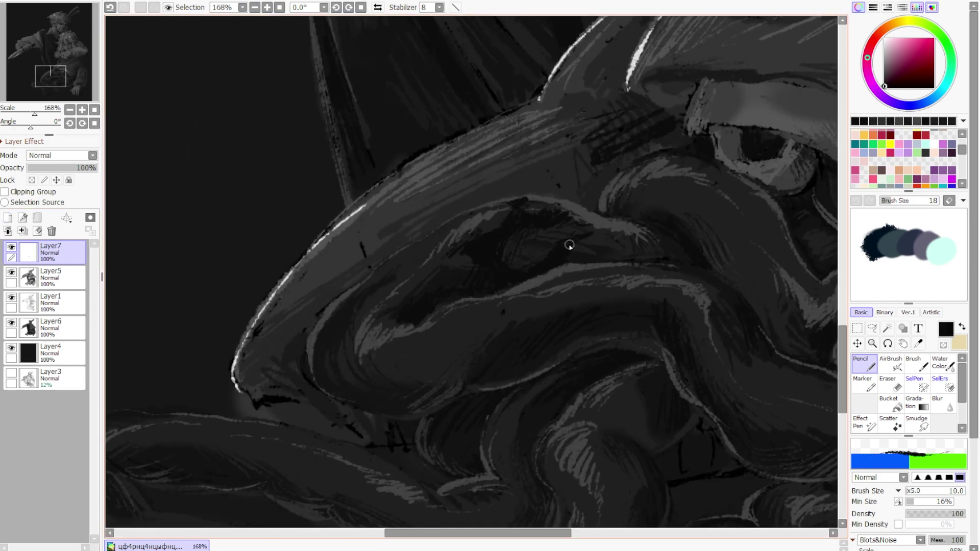
pyautogui.scroll(1, 673, 252)
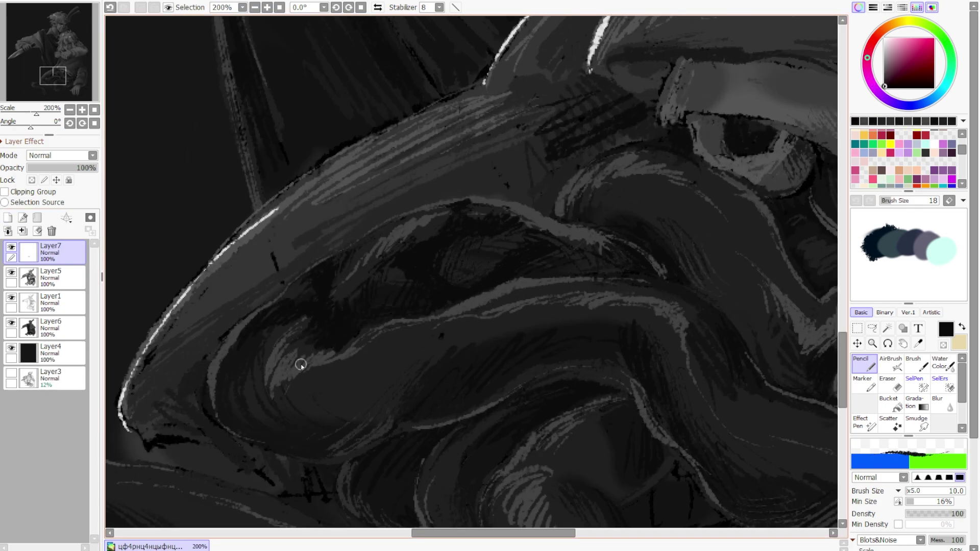
pyautogui.scroll(-1, 301, 319)
pyautogui.scroll(1, 332, 402)
pyautogui.scroll(-1, 456, 290)
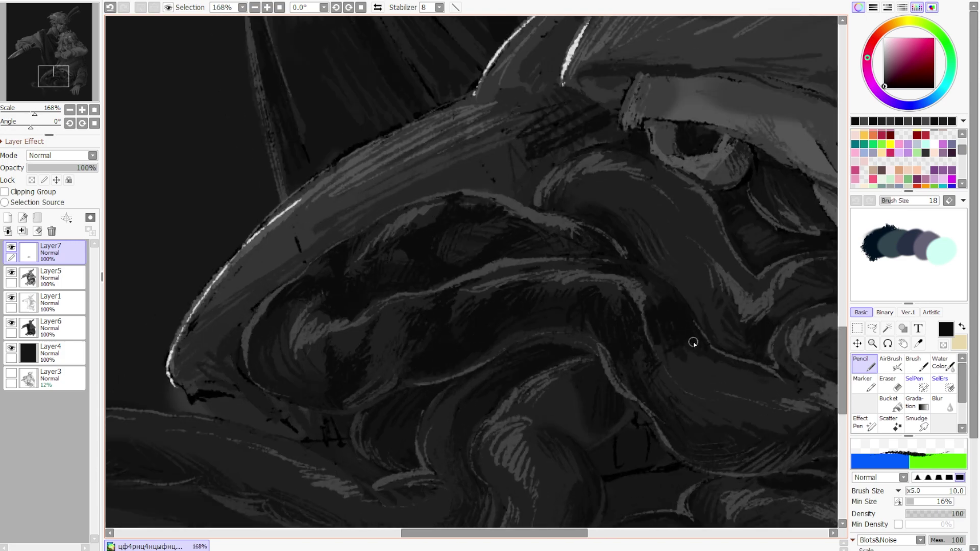
# Extend the near-black shading through the central coils and the curled loops below the torn garment
pyautogui.scroll(-4, 339, 346)
pyautogui.scroll(4, 463, 274)
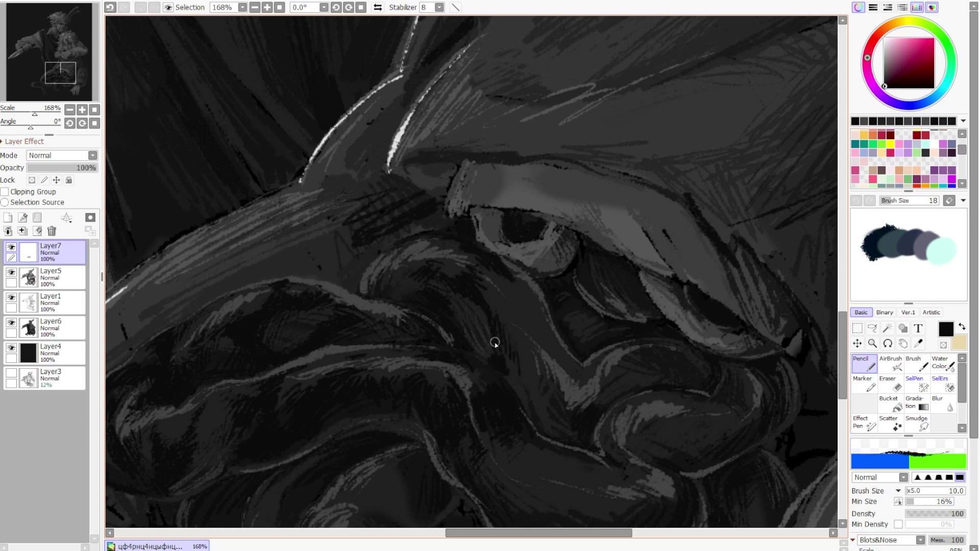
pyautogui.scroll(-1, 397, 275)
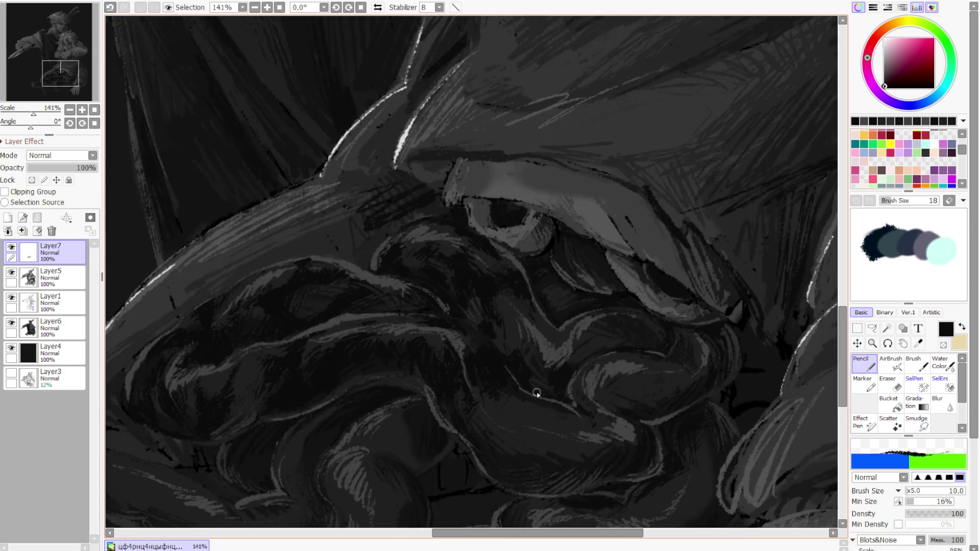
pyautogui.scroll(-1, 551, 417)
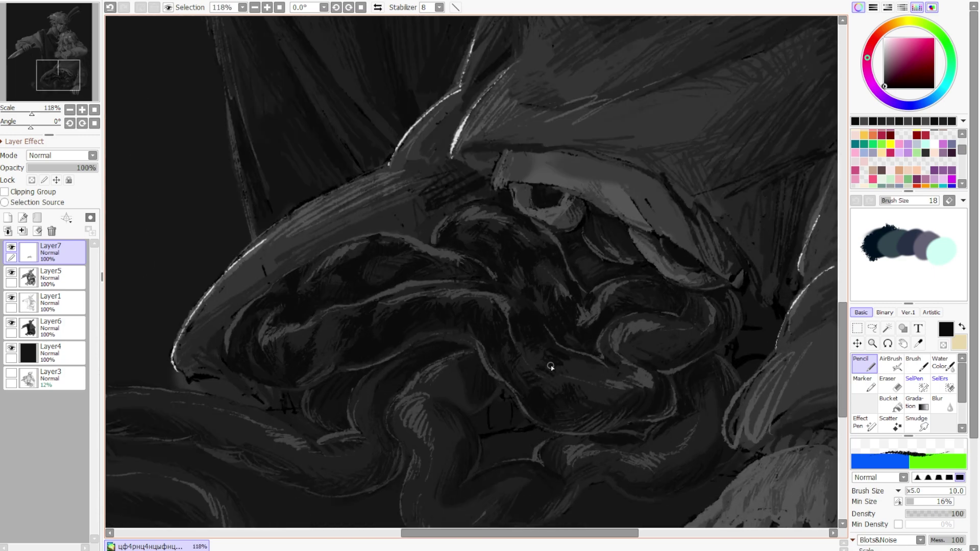
pyautogui.scroll(-2, 698, 337)
pyautogui.scroll(3, 443, 439)
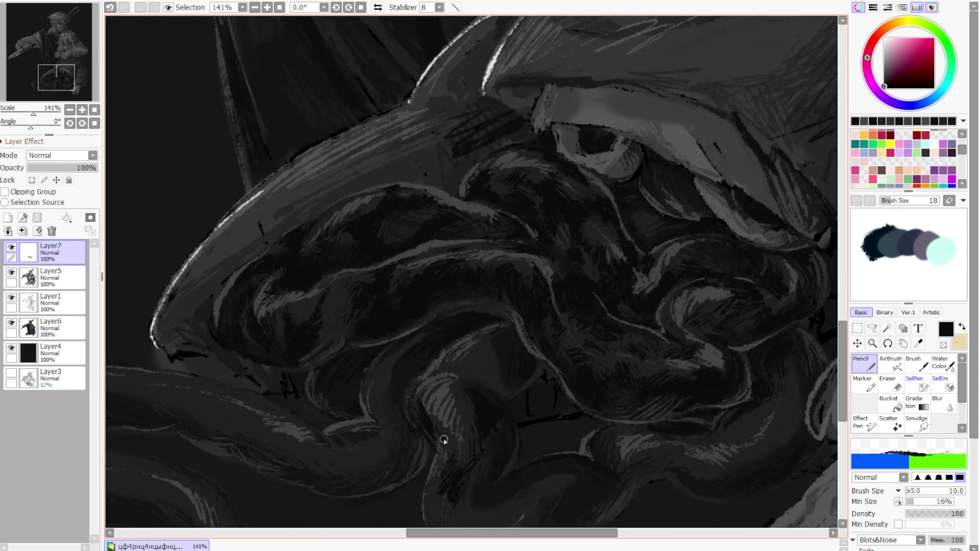
# Shade the lower middle loop and the lower coils near the hand with near-black hatching
pyautogui.scroll(-2, 506, 435)
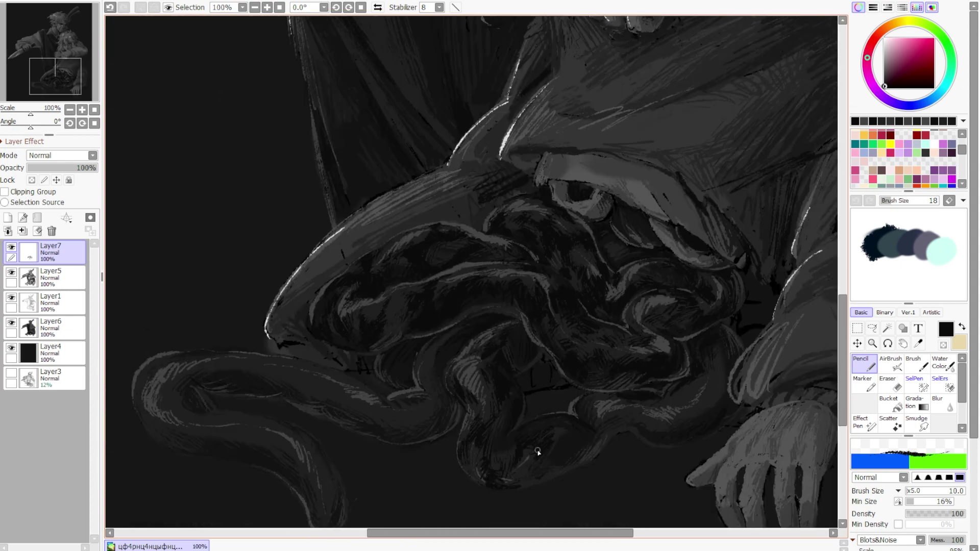
pyautogui.scroll(2, 538, 452)
pyautogui.scroll(-2, 433, 460)
pyautogui.scroll(2, 586, 396)
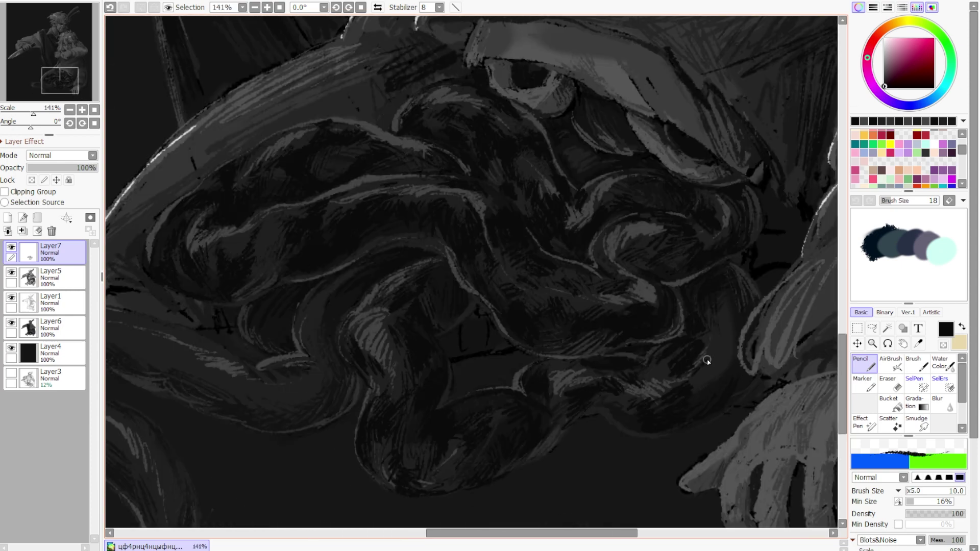
pyautogui.scroll(-2, 724, 338)
pyautogui.scroll(2, 534, 384)
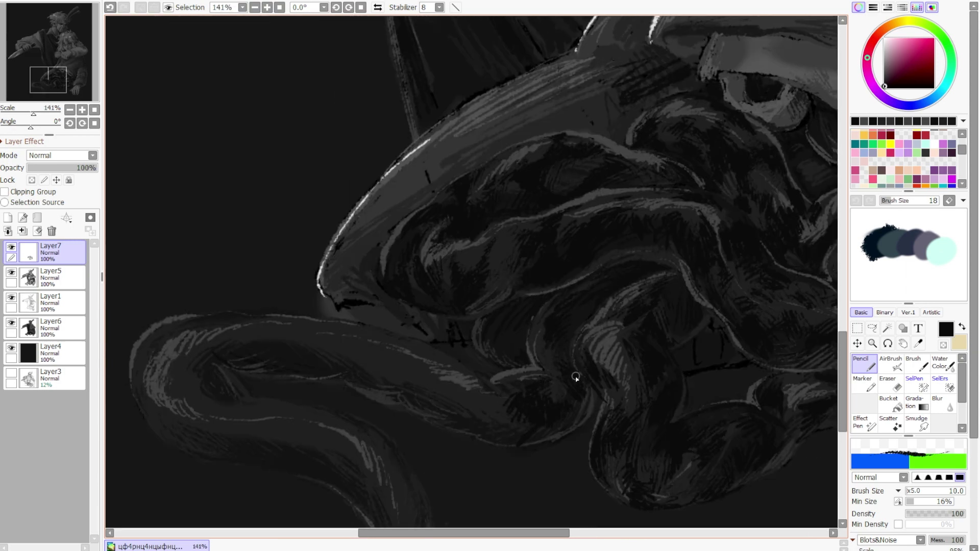
# Paint near-black shading along the long loose coil, from the central mass down to its hanging end
pyautogui.scroll(-1, 575, 377)
pyautogui.scroll(1, 556, 407)
pyautogui.scroll(1, 479, 343)
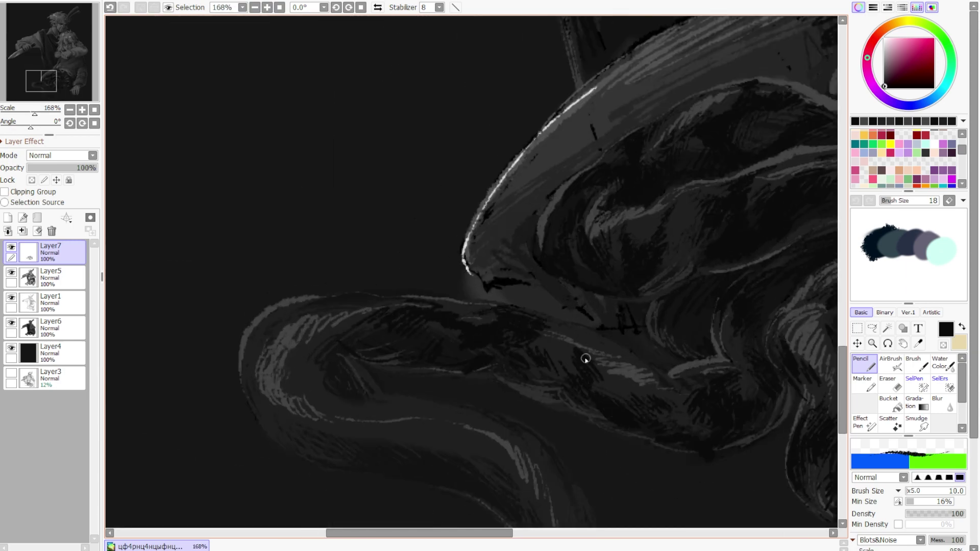
pyautogui.scroll(-1, 586, 358)
pyautogui.scroll(1, 362, 365)
pyautogui.scroll(-2, 433, 429)
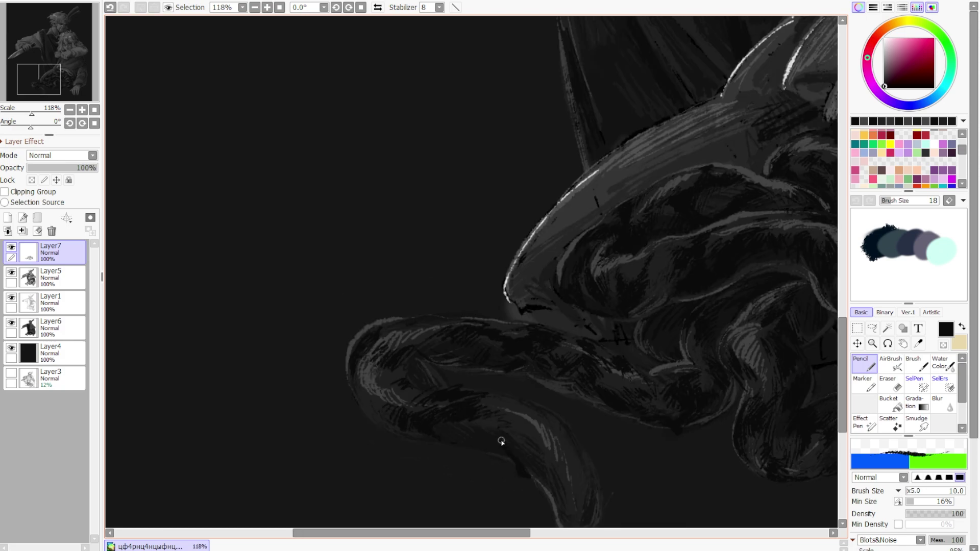
pyautogui.scroll(1, 455, 384)
pyautogui.scroll(-1, 535, 386)
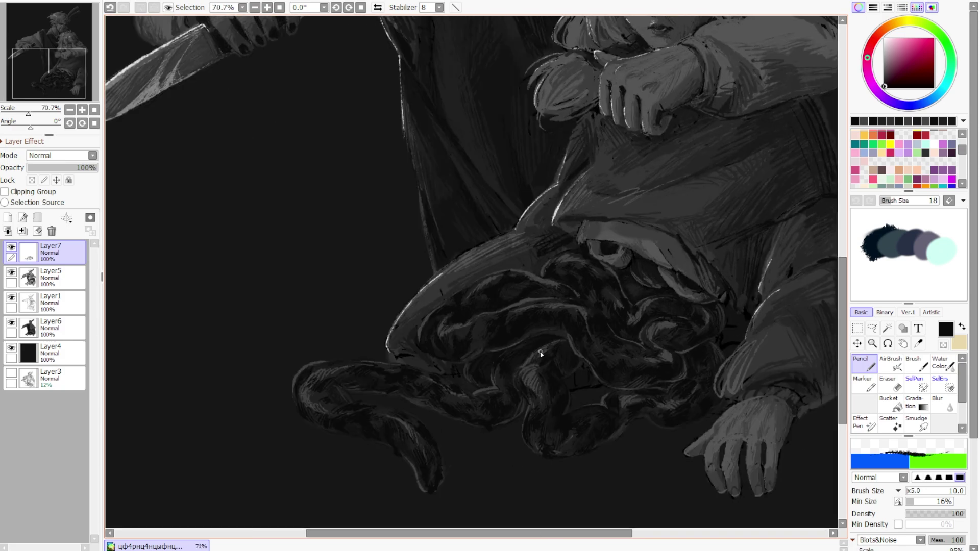
# Darken the gap under the thigh and the shadowed undersides of the lower coils
pyautogui.scroll(2, 453, 437)
pyautogui.scroll(1, 334, 291)
pyautogui.scroll(-1, 435, 337)
pyautogui.scroll(-1, 532, 484)
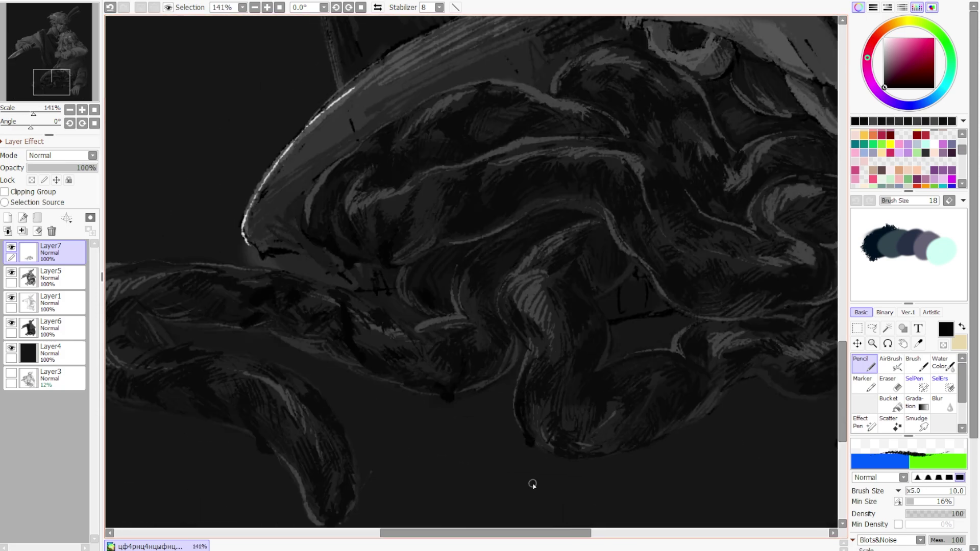
pyautogui.scroll(1, 737, 274)
pyautogui.scroll(-2, 508, 346)
pyautogui.scroll(1, 531, 273)
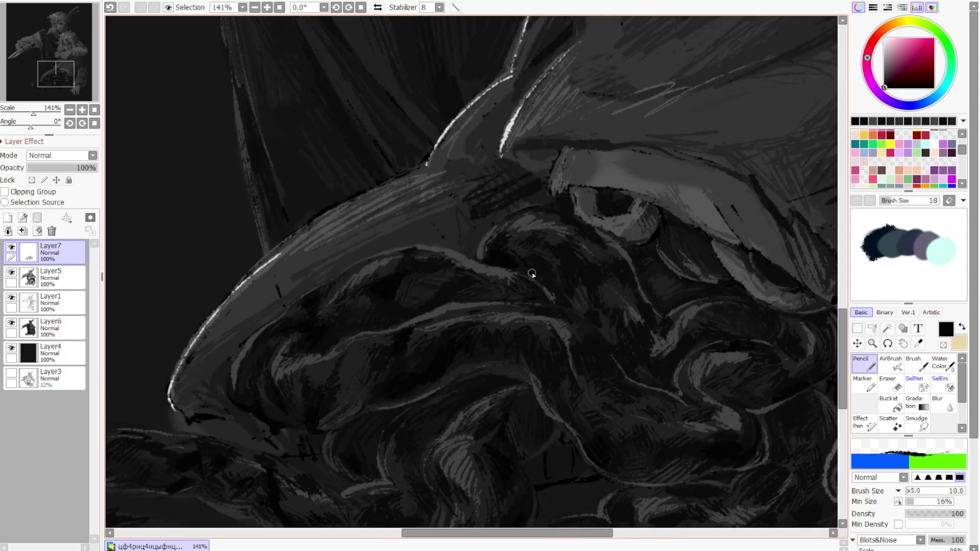
# Deepen the shadows around the coils beside the sleeve and in the recess under the torn garment
pyautogui.scroll(-1, 331, 442)
pyautogui.scroll(1, 682, 368)
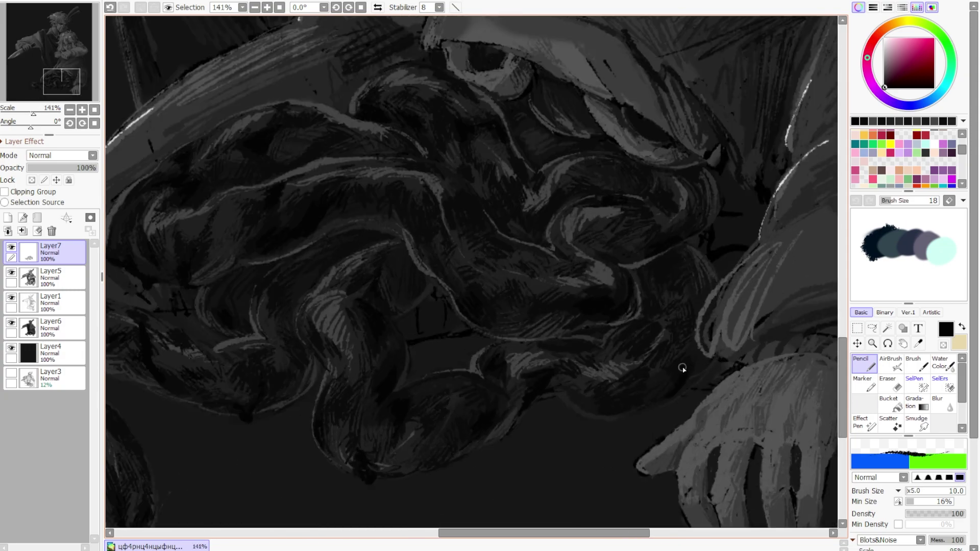
pyautogui.scroll(-2, 507, 136)
pyautogui.scroll(2, 300, 385)
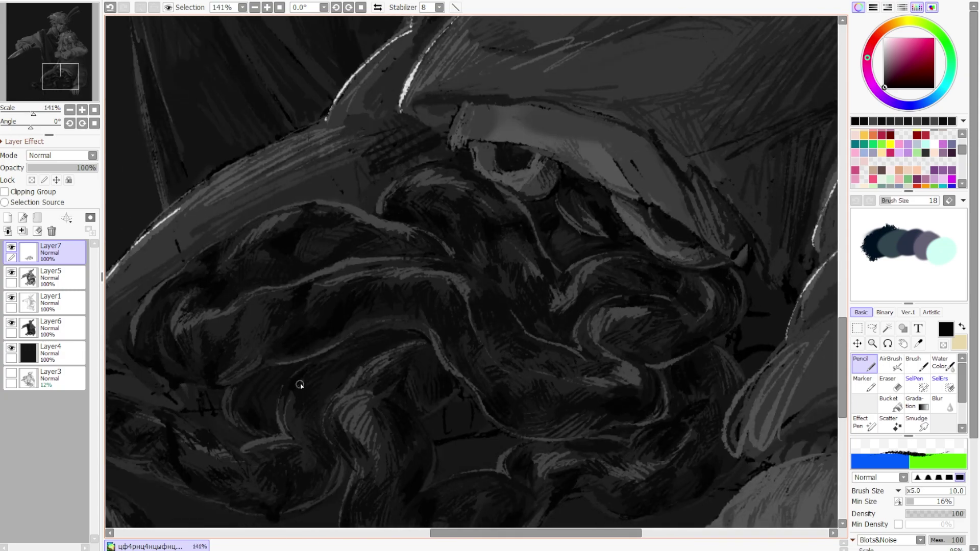
pyautogui.scroll(-3, 285, 377)
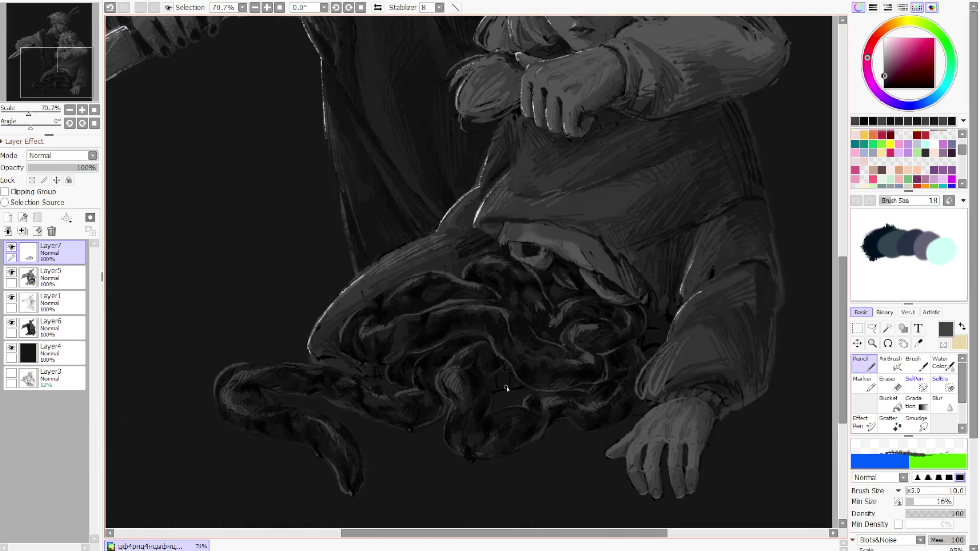
# Refine the upper and central coils with alternating near-black and dark grey hatching
pyautogui.scroll(5, 426, 403)
pyautogui.scroll(-2, 466, 340)
pyautogui.scroll(2, 466, 225)
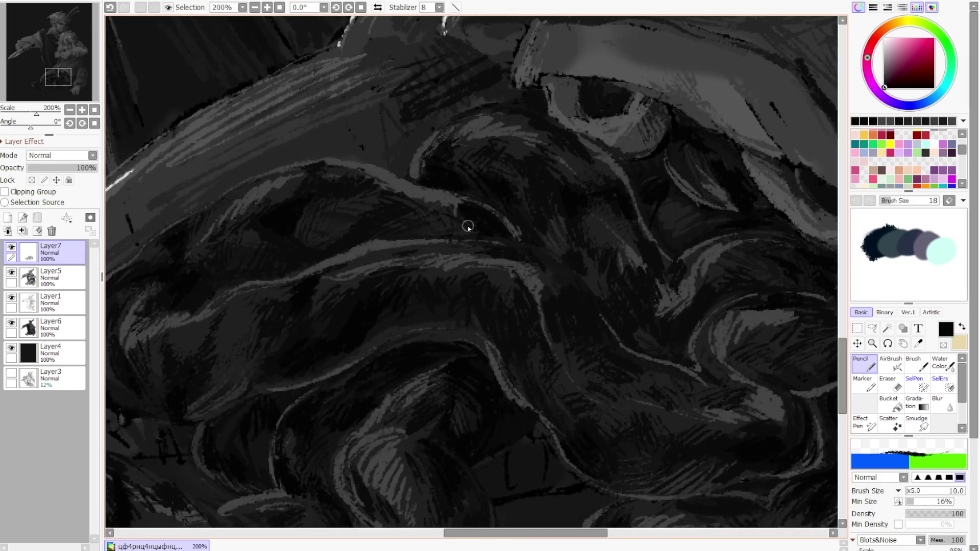
pyautogui.scroll(-2, 630, 321)
pyautogui.scroll(2, 768, 323)
pyautogui.scroll(-3, 768, 322)
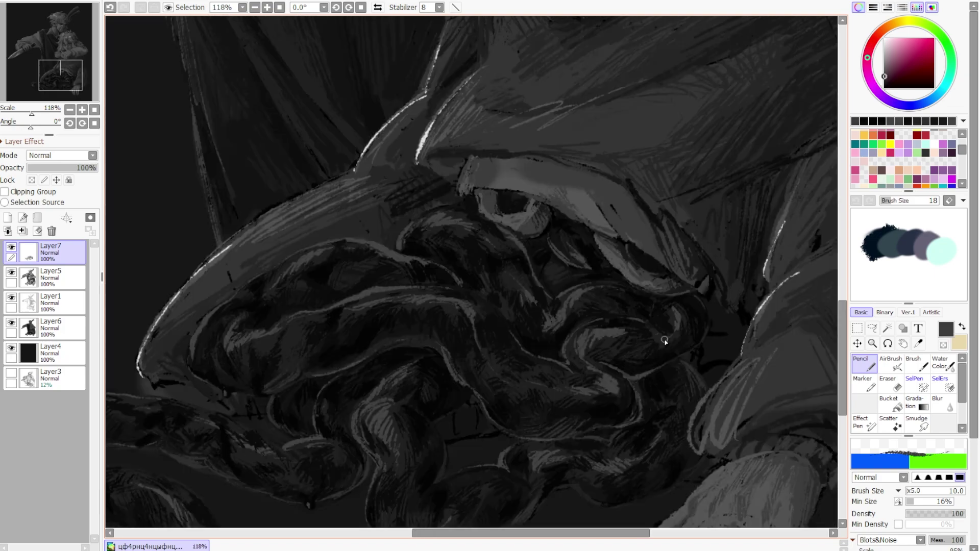
# Hatch the small curled loop and the coil bend near the sleeve with dark grey and near-black strokes
pyautogui.scroll(2, 453, 361)
pyautogui.scroll(1, 650, 356)
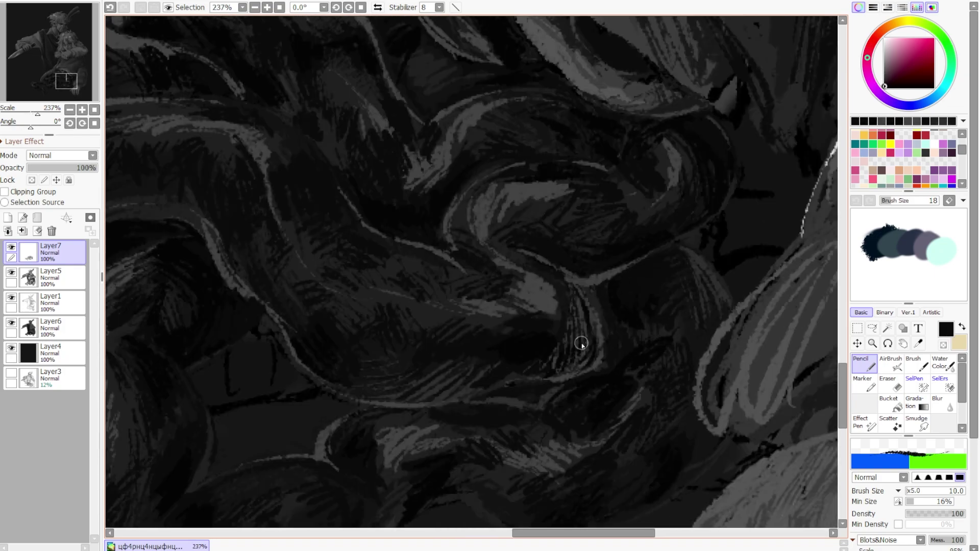
pyautogui.scroll(-2, 579, 338)
pyautogui.scroll(1, 210, 375)
pyautogui.scroll(-1, 308, 368)
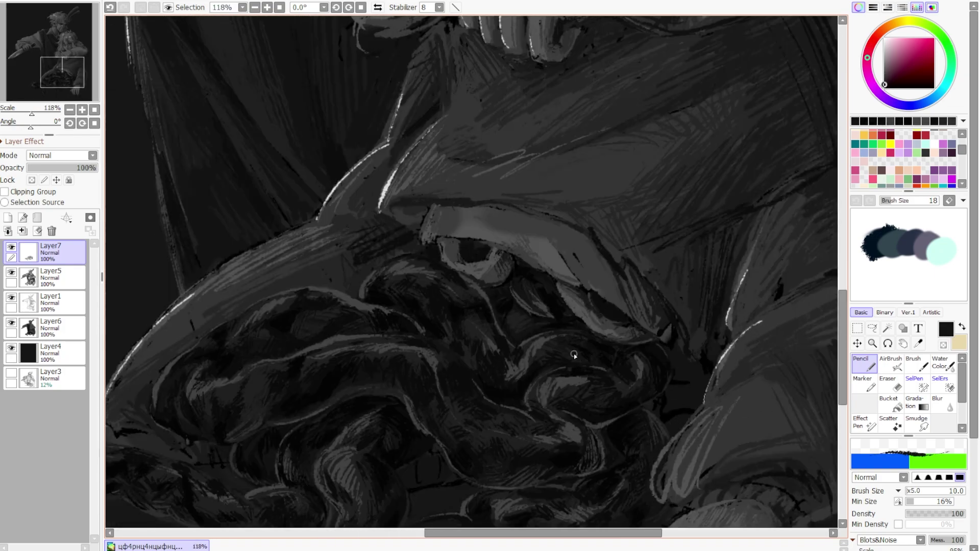
# Roughen the torn flap's lower edge and the small opening beneath it with near-black strokes
pyautogui.scroll(2, 573, 354)
pyautogui.scroll(1, 673, 378)
pyautogui.scroll(-2, 529, 354)
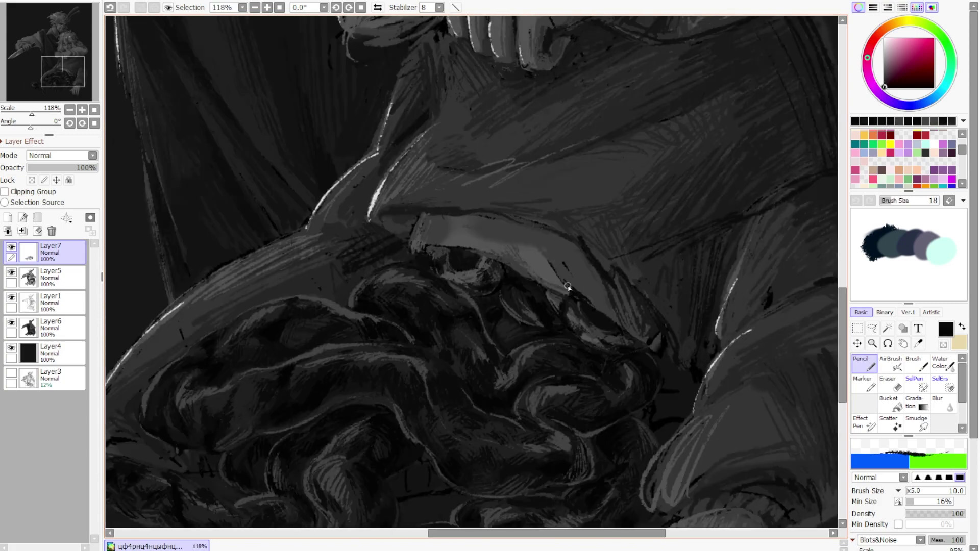
pyautogui.scroll(-2, 474, 449)
pyautogui.scroll(3, 380, 250)
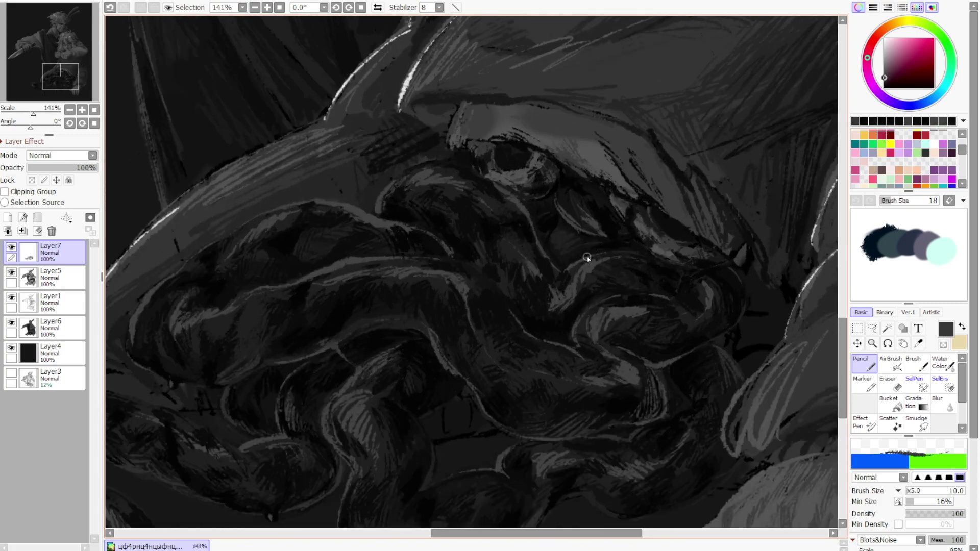
# Paint a thin grey strand linking the central coil to the lower middle loop and shade around it
pyautogui.scroll(-2, 408, 336)
pyautogui.scroll(2, 405, 343)
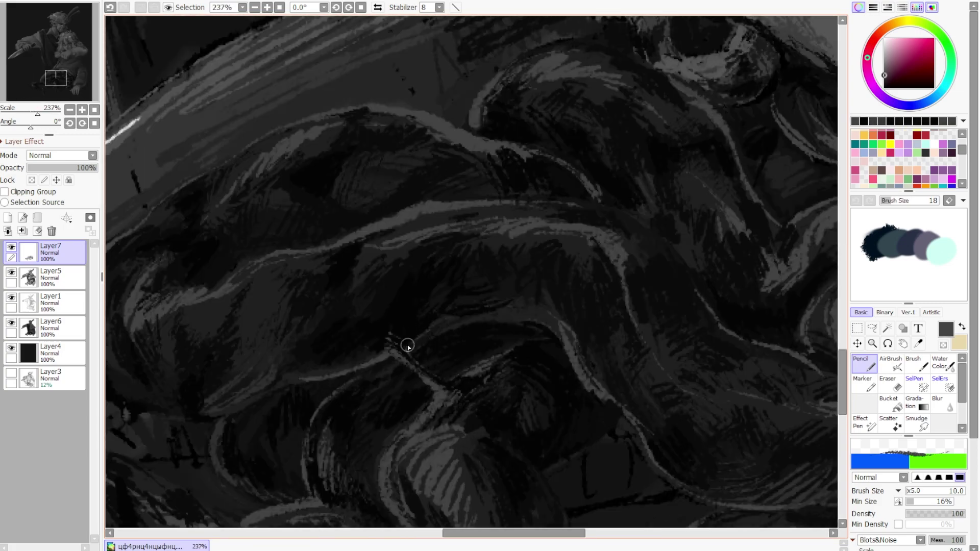
pyautogui.scroll(-1, 470, 283)
pyautogui.keyDown('alt'); pyautogui.click(455, 328); pyautogui.keyUp('alt')
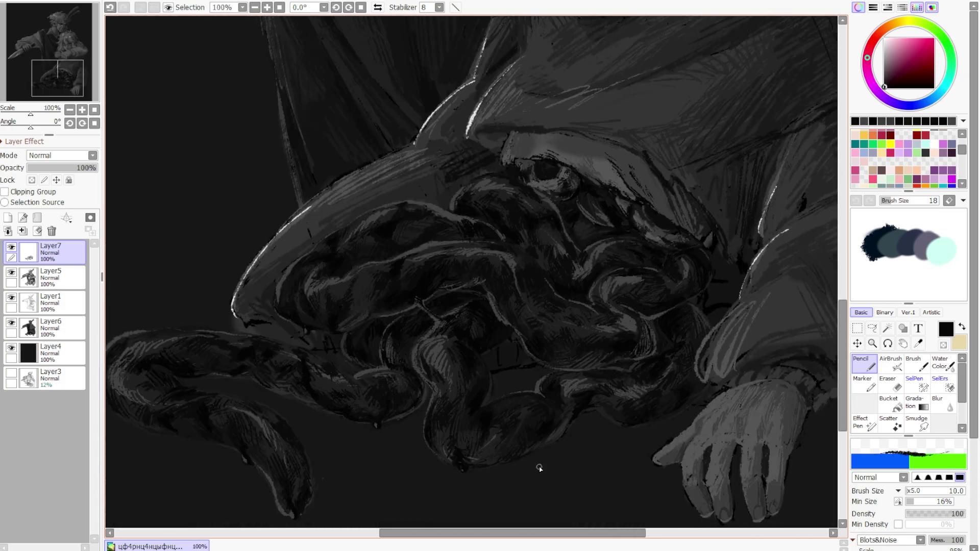
# Draw thin dripping strands and droplets hanging from the lower middle loop and the long loose coil
pyautogui.scroll(2, 553, 365)
pyautogui.scroll(-3, 553, 365)
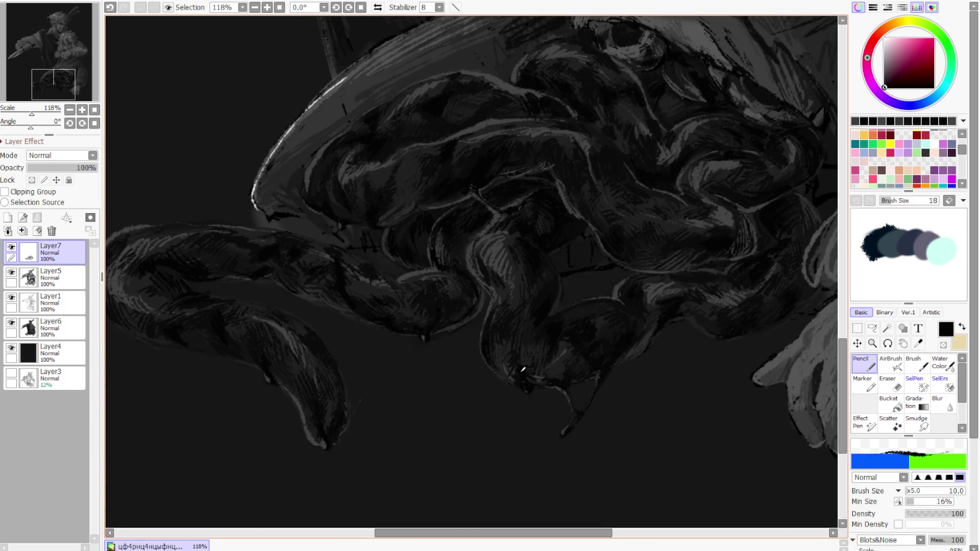
pyautogui.scroll(3, 292, 374)
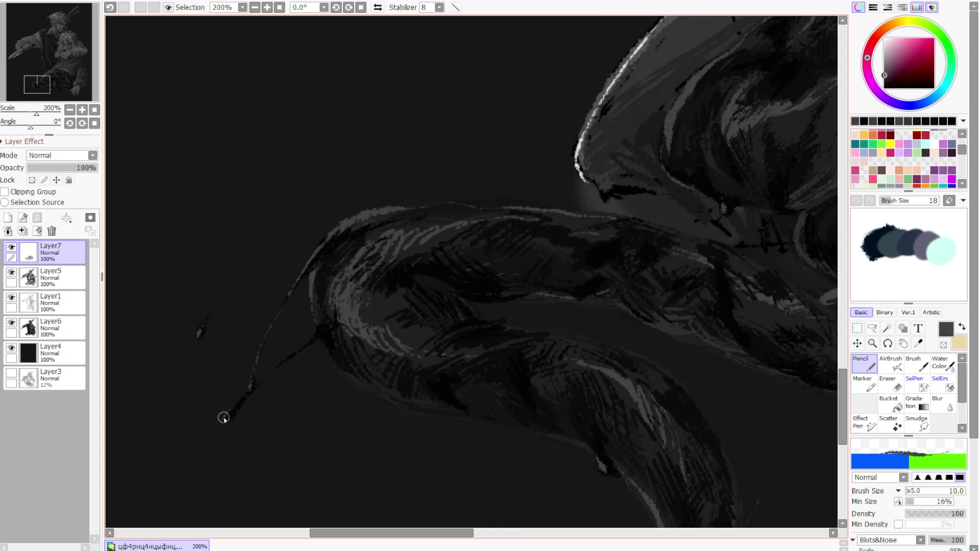
pyautogui.scroll(-3, 223, 415)
# Add light grey edge highlights and glints to the upper coils and the lower middle loop's upper bend
pyautogui.scroll(4, 358, 313)
pyautogui.scroll(-3, 358, 313)
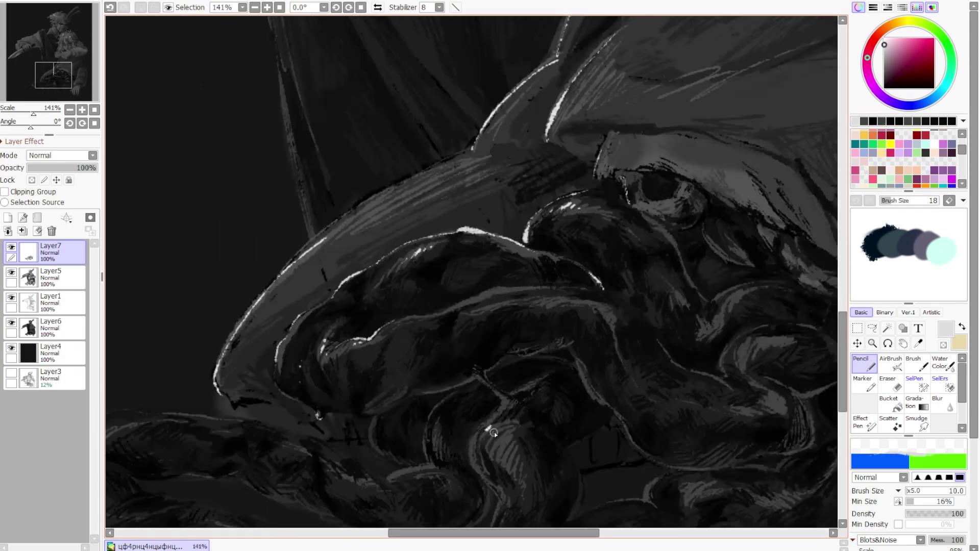
pyautogui.moveTo(493, 432); pyautogui.dragTo(473, 467)
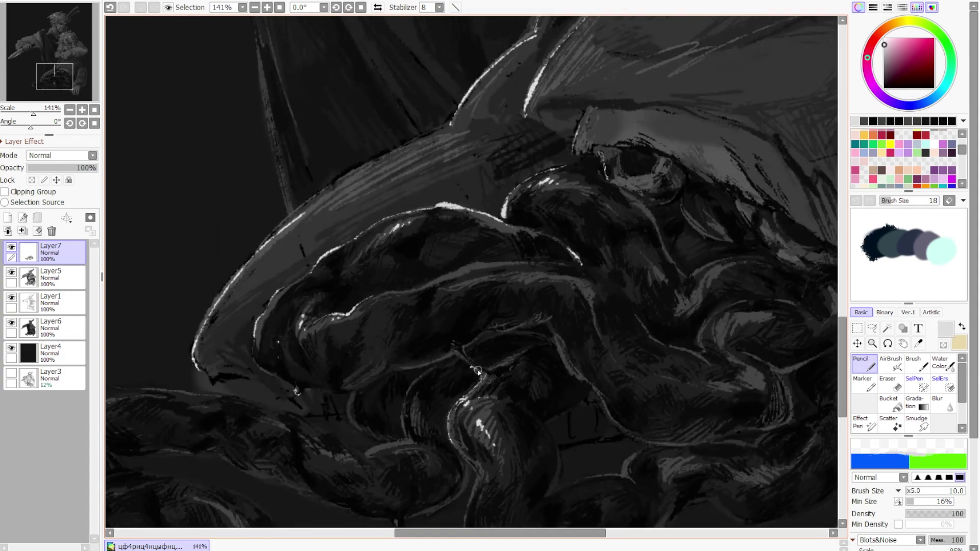
# Add light grey rim highlights and glints to the long loose coil and its dripping strands
pyautogui.scroll(1, 182, 349)
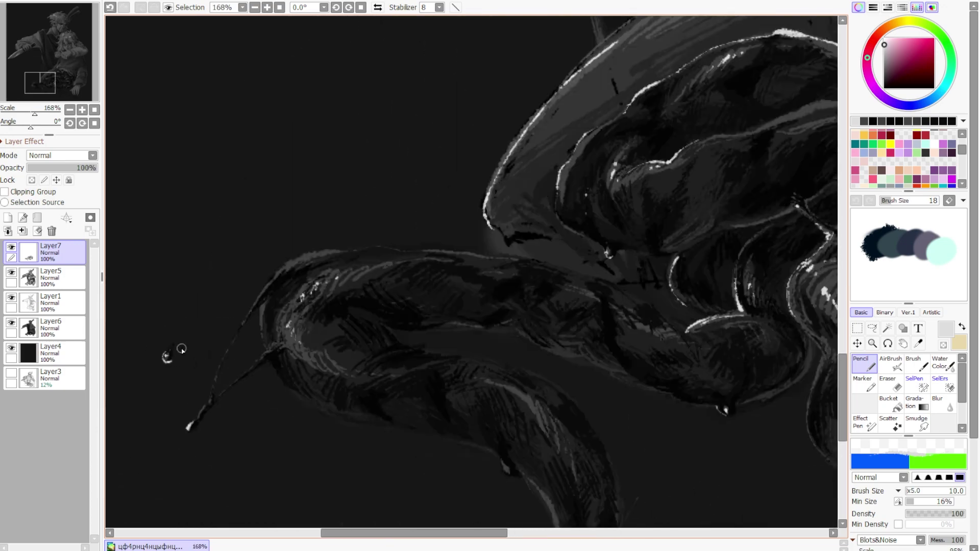
pyautogui.scroll(-1, 274, 372)
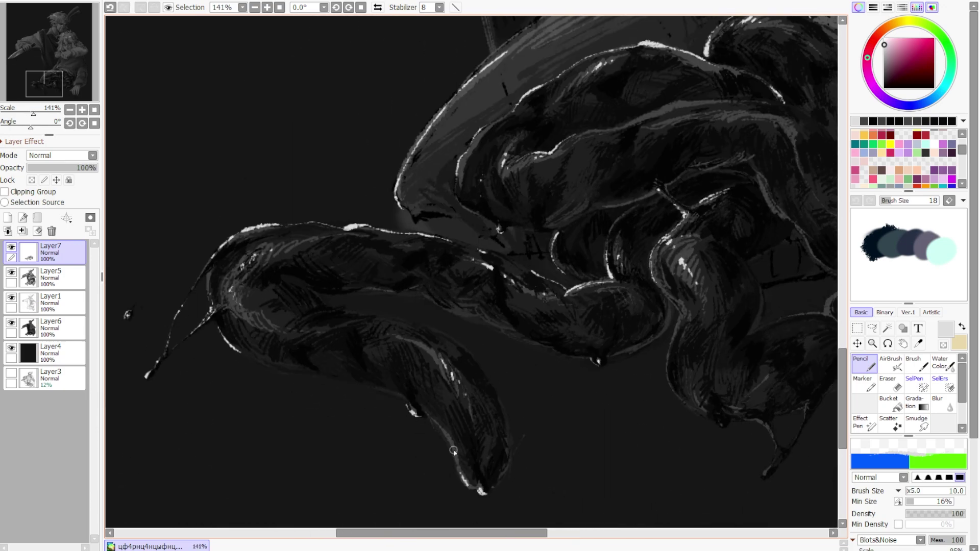
pyautogui.scroll(1, 638, 461)
# Add light grey highlights to the central coil, the small curled loop near the sleeve and the lower coils
pyautogui.scroll(-2, 706, 272)
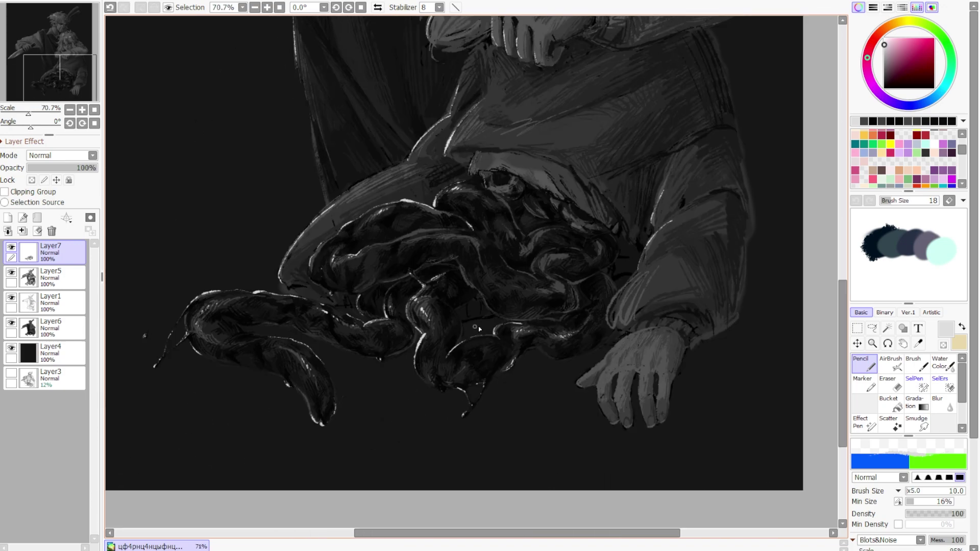
pyautogui.scroll(2, 506, 183)
pyautogui.scroll(-2, 436, 205)
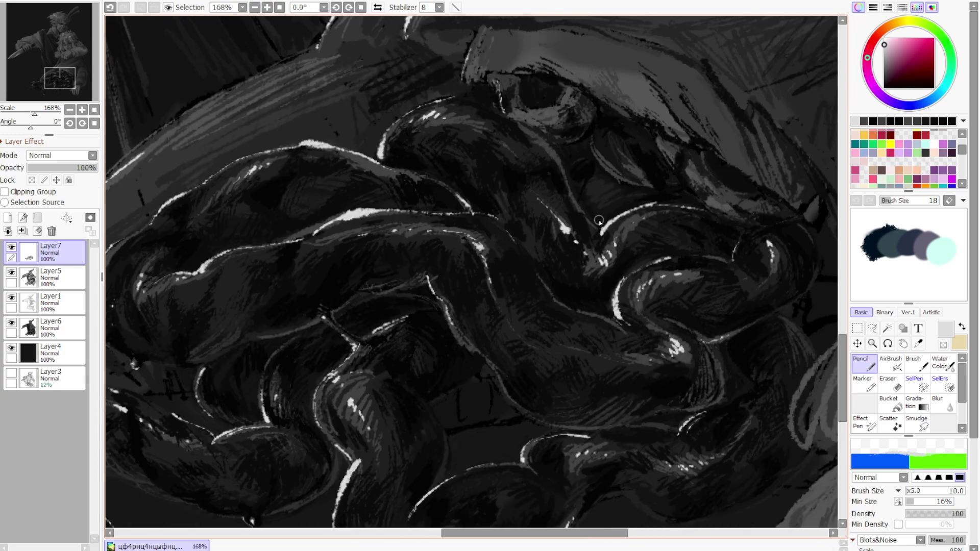
# Examine the highlights across the coils, the knife and gripping hand, both heads and the child's raised arm
pyautogui.scroll(-2, 504, 339)
pyautogui.scroll(2, 349, 125)
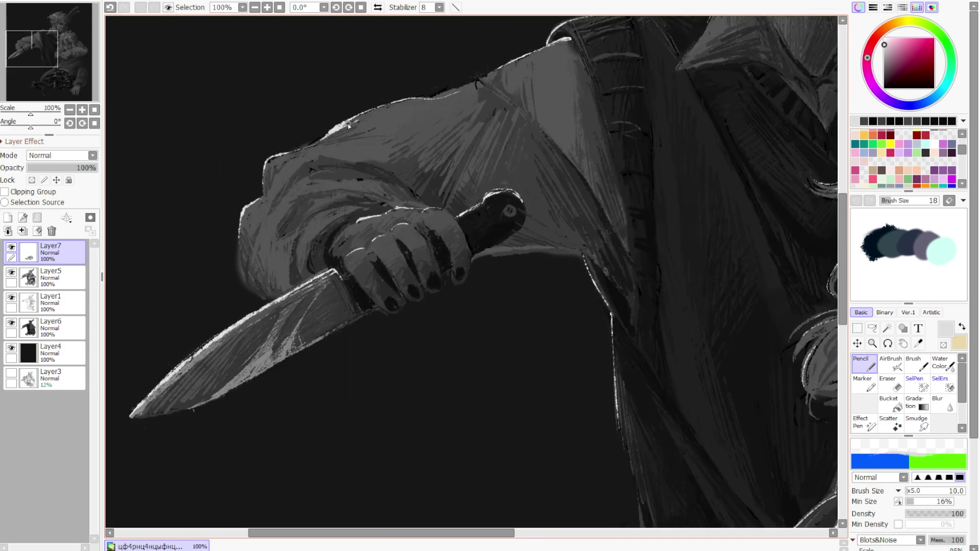
pyautogui.scroll(5, 297, 181)
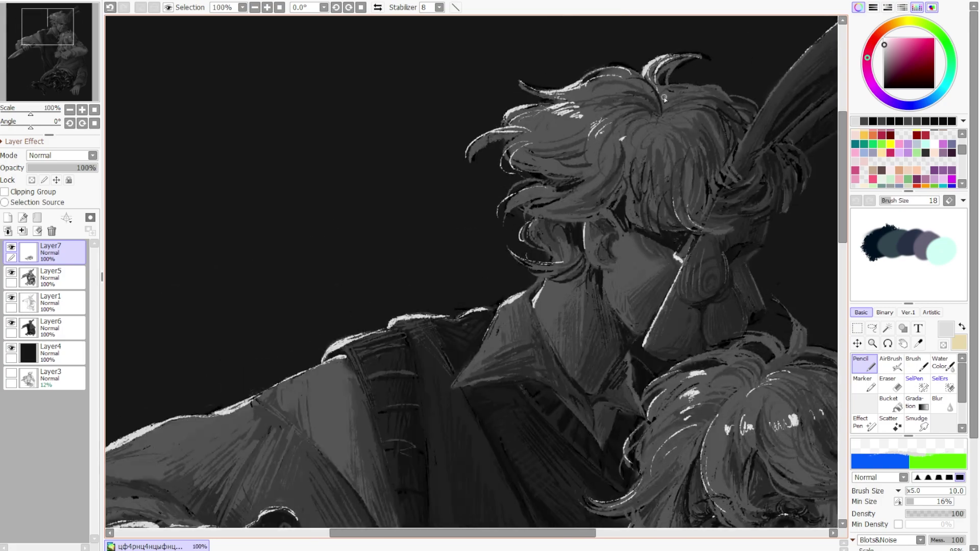
pyautogui.scroll(-3, 555, 124)
pyautogui.scroll(3, 554, 320)
pyautogui.scroll(-2, 542, 339)
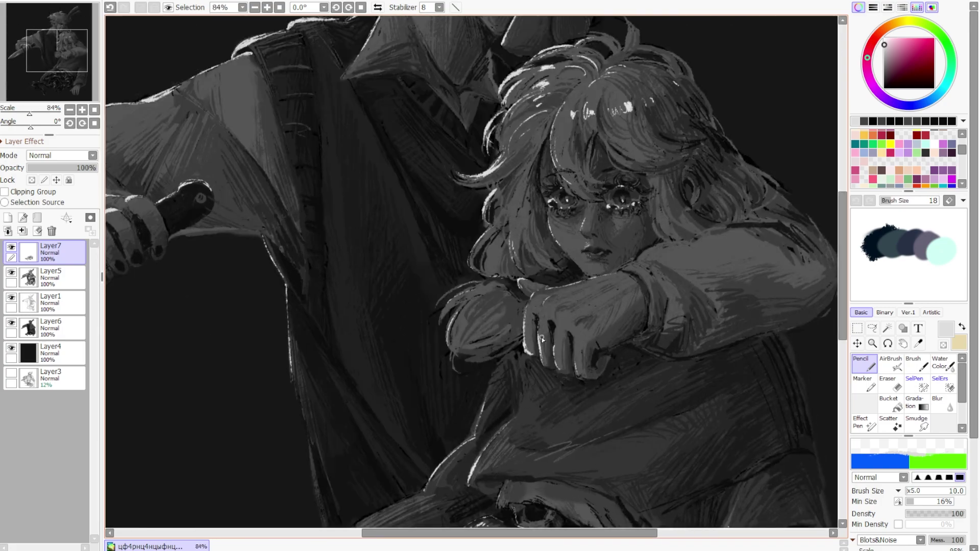
pyautogui.scroll(-2, 627, 271)
pyautogui.scroll(-2, 561, 306)
pyautogui.scroll(3, 306, 245)
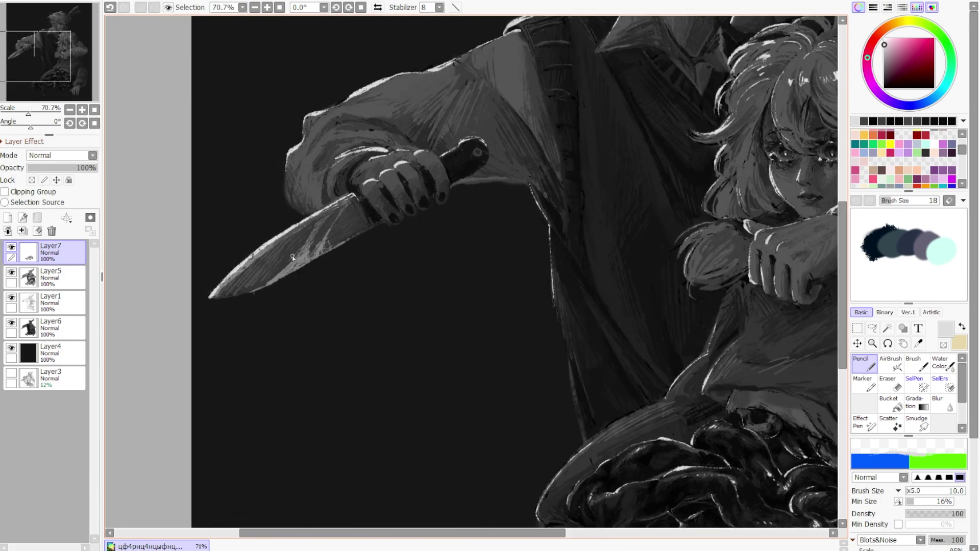
pyautogui.scroll(-3, 499, 303)
pyautogui.scroll(4, 499, 303)
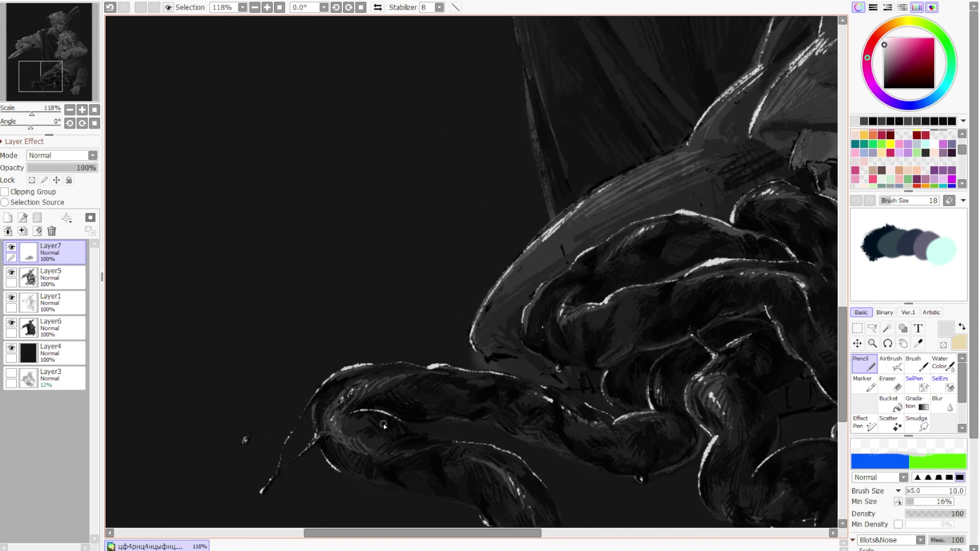
# Pick black from the coils and paint textured dark blood stains across the knife blade
pyautogui.keyDown('alt'); pyautogui.click(565, 380); pyautogui.keyUp('alt')
pyautogui.scroll(-3, 565, 380)
pyautogui.scroll(2, 332, 277)
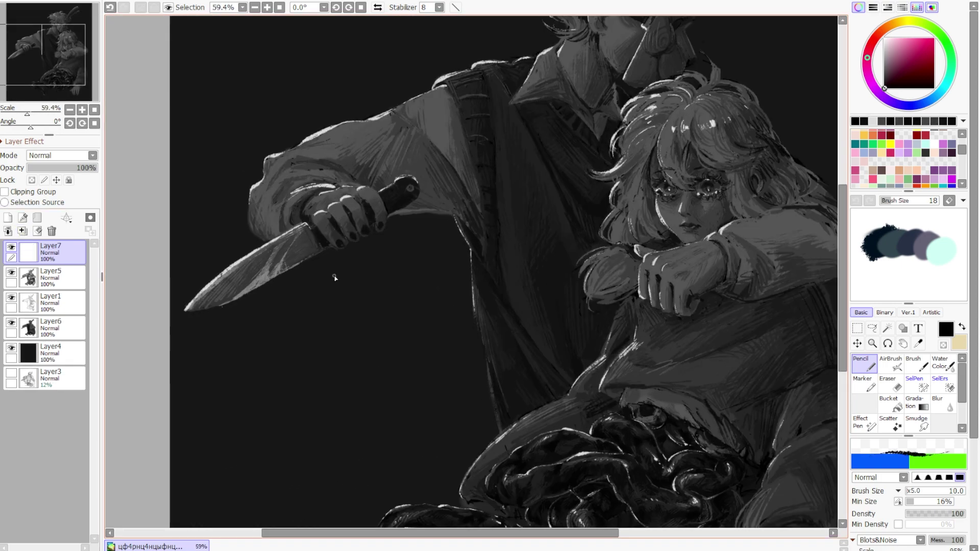
pyautogui.scroll(2, 241, 222)
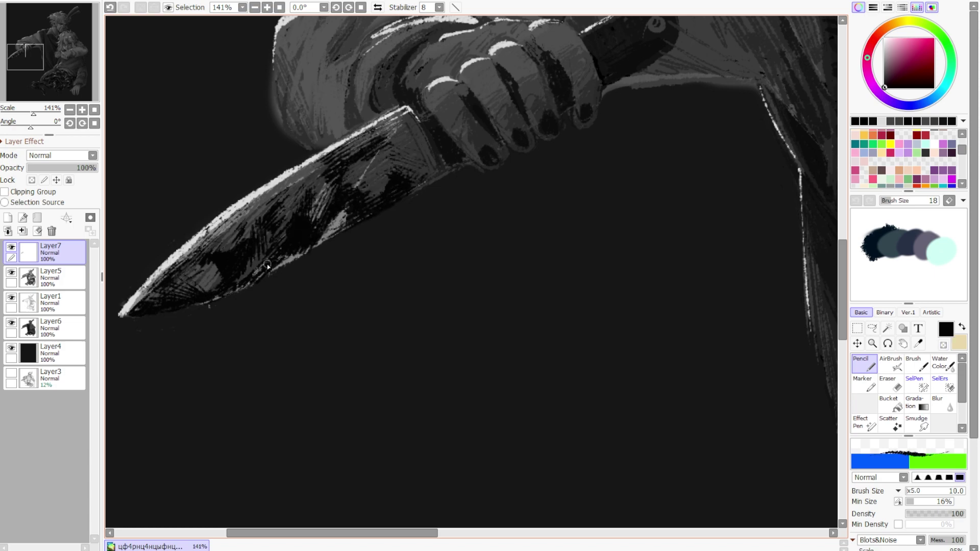
# Try drawing a long curved black strand dripping from the blade's lower edge near the tip
pyautogui.scroll(-4, 267, 265)
pyautogui.scroll(2, 208, 258)
pyautogui.scroll(-1, 207, 259)
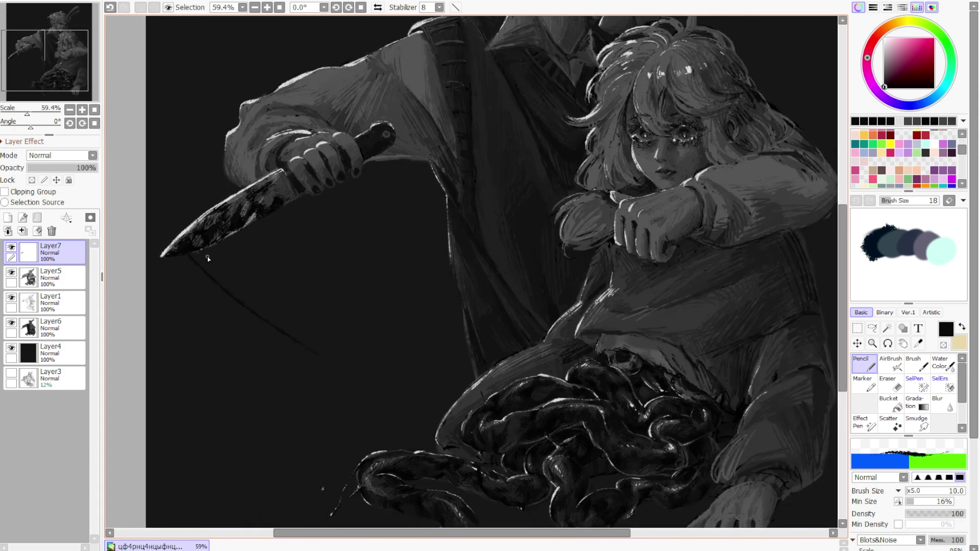
pyautogui.scroll(3, 208, 259)
pyautogui.scroll(-3, 235, 317)
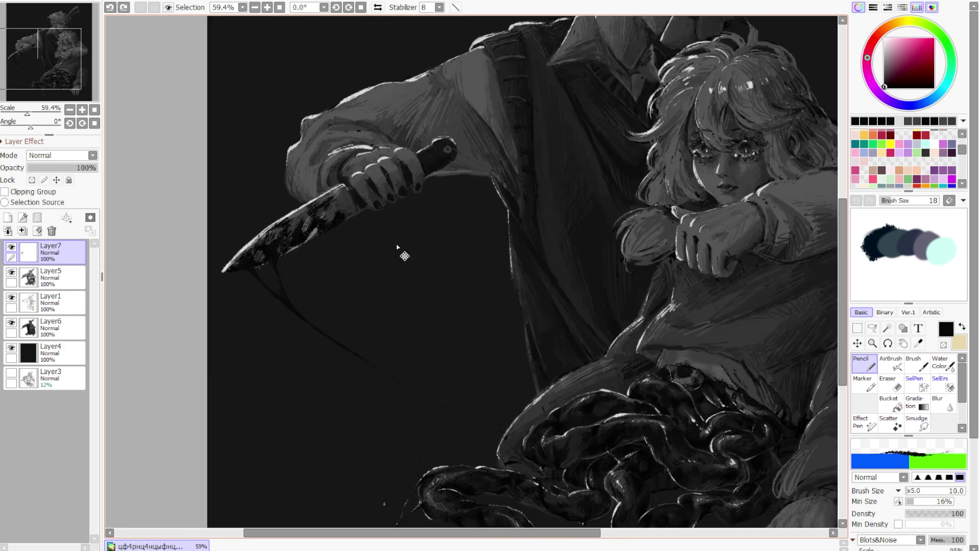
# Paint a short black drip under the blade tip and scattered black spatter marks trailing towards the coils
pyautogui.scroll(5, 284, 290)
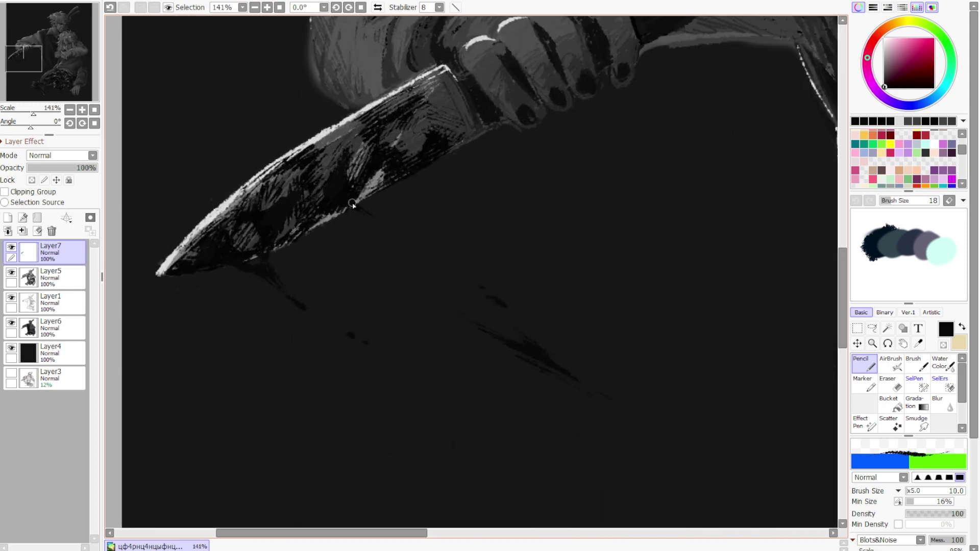
pyautogui.scroll(-3, 376, 208)
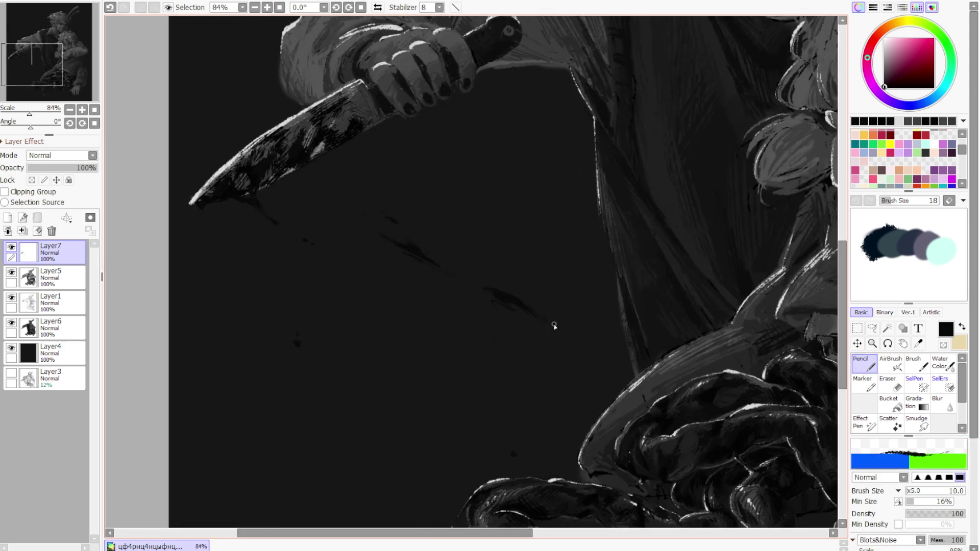
pyautogui.scroll(-2, 554, 326)
pyautogui.scroll(2, 440, 286)
pyautogui.scroll(-2, 440, 286)
# Select the black spatter with the lasso and move it closer beneath the knife blade
pyautogui.scroll(1, 406, 372)
pyautogui.press('l')
pyautogui.moveTo(333, 317); pyautogui.dragTo(400, 341)
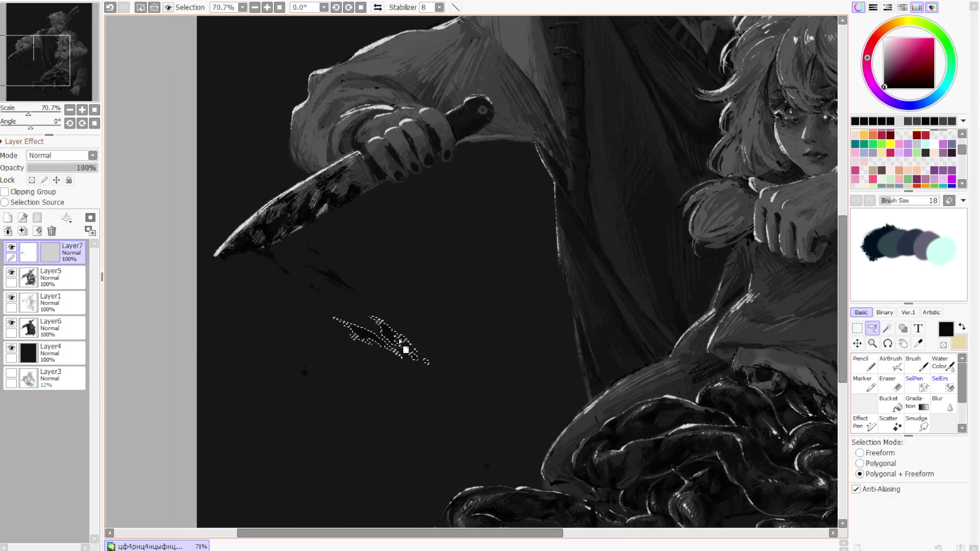
pyautogui.hotkey('ctrl', 'd')
pyautogui.scroll(-2, 396, 361)
# Add light grey highlights and glints to the drip under the blade tip and to the spatter below the knife
pyautogui.press('n')
pyautogui.scroll(3, 275, 332)
pyautogui.scroll(-1, 280, 238)
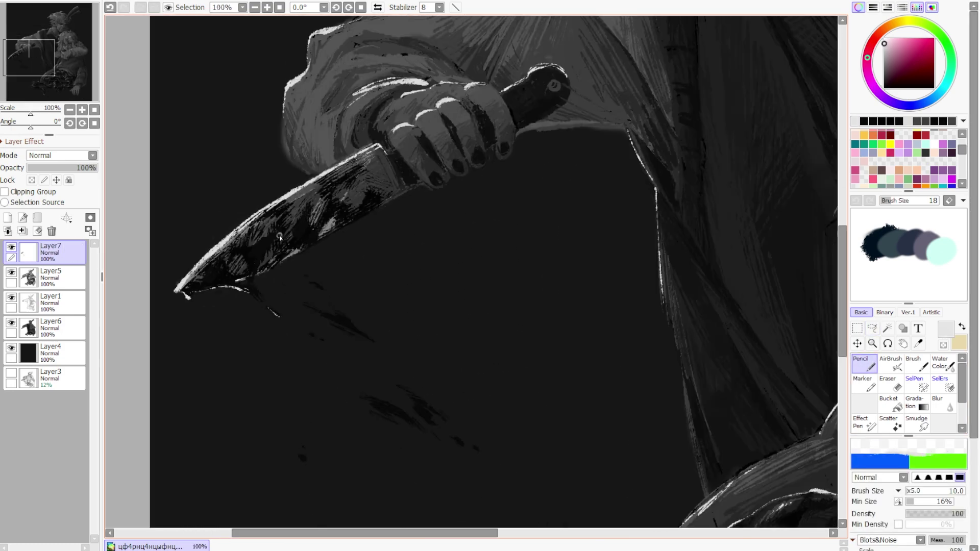
pyautogui.scroll(3, 280, 237)
pyautogui.scroll(-5, 449, 400)
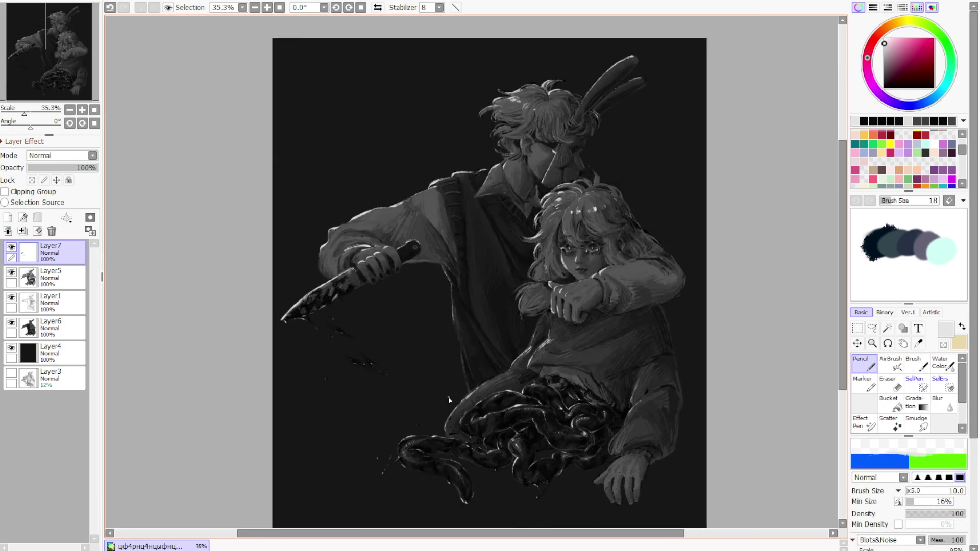
pyautogui.scroll(3, 625, 448)
pyautogui.scroll(-3, 641, 403)
# Draw thin crossing glint lines on a new layer over the blade's upper edge and add a circular gradient glow at their centre
pyautogui.click(7, 218)
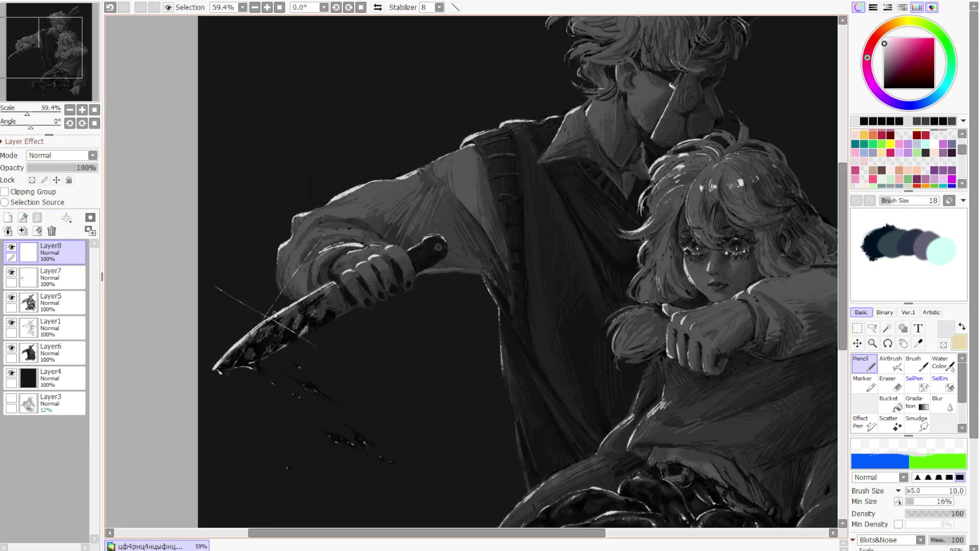
pyautogui.scroll(3, 297, 310)
pyautogui.press('g')
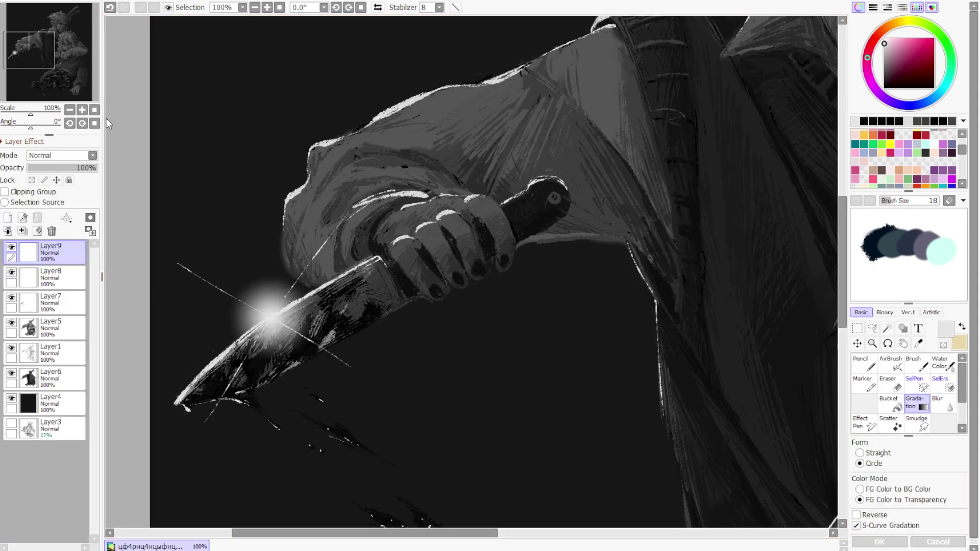
# Soften the glow at the blade's glint with a transparent Airbrush and merge it with the glint lines' layer
pyautogui.click(890, 363)
pyautogui.press('n')
pyautogui.scroll(-2, 393, 406)
pyautogui.hotkey('ctrl', 'z')
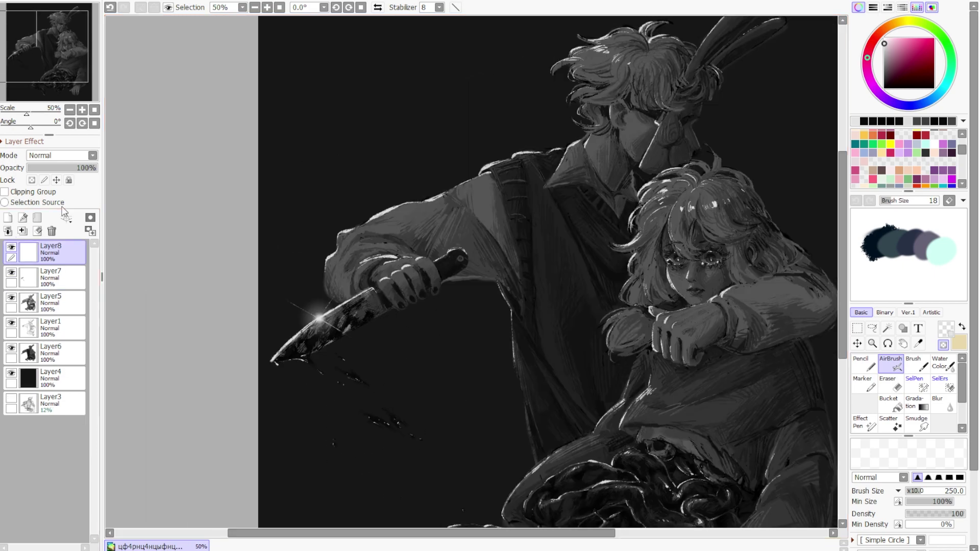
pyautogui.scroll(3, 244, 322)
pyautogui.scroll(-5, 244, 323)
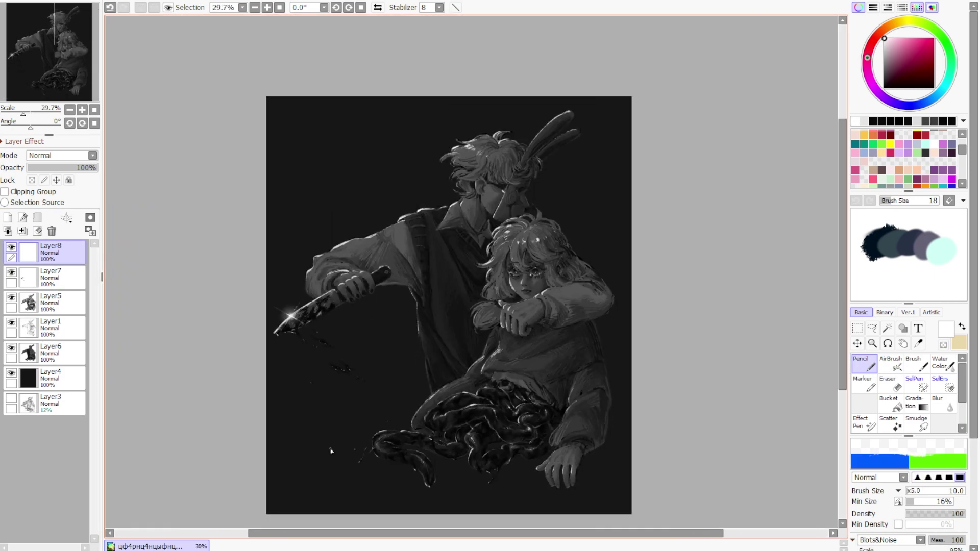
# Merge the glint, highlight, painting and sketch layers down into Layer6 and hide the dark background layer
pyautogui.click(51, 231)
pyautogui.click(51, 231)
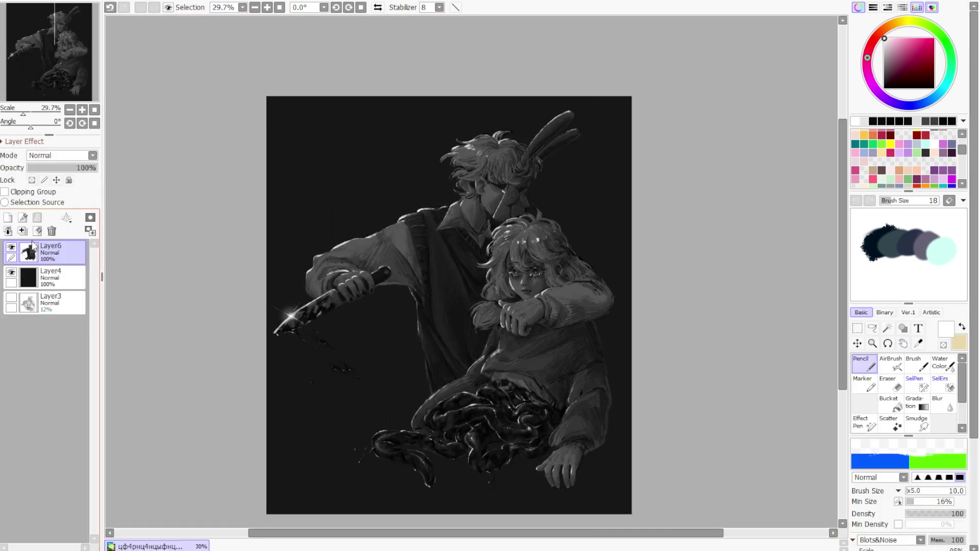
pyautogui.click(11, 297)
# Paint a black base on a new layer beneath the figures and erase the rough edges around the man's hair and shoulder
pyautogui.click(890, 363)
pyautogui.scroll(5, 432, 242)
pyautogui.press('e')
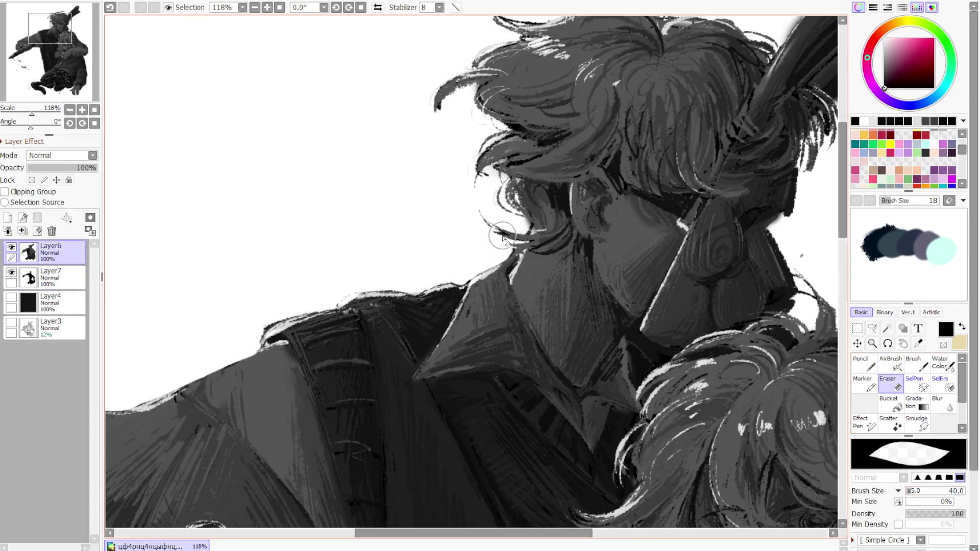
pyautogui.moveTo(439, 122); pyautogui.dragTo(403, 199)
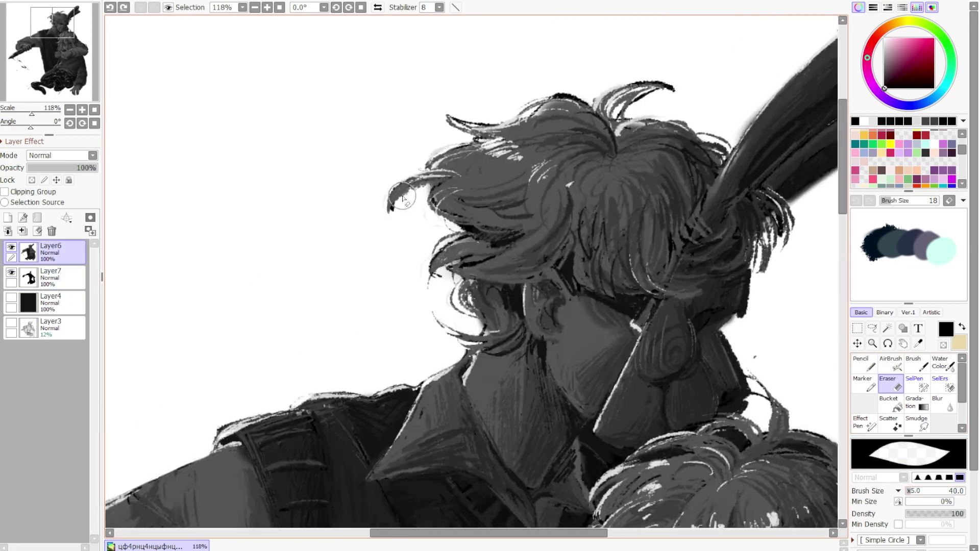
pyautogui.moveTo(503, 117); pyautogui.dragTo(306, 204)
# Erase stray marks around the man's long ears and mask and the child's hair and raised sleeve
pyautogui.scroll(-3, 623, 109)
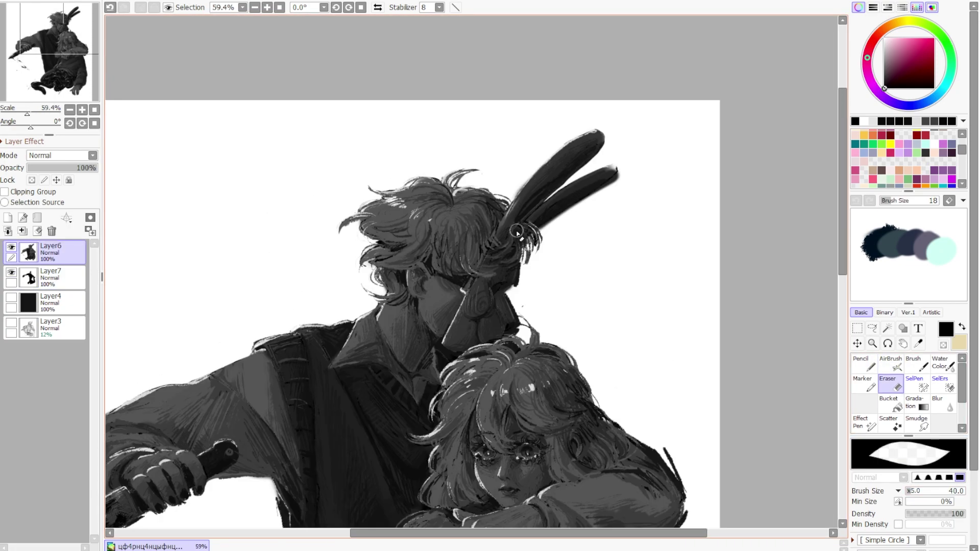
pyautogui.scroll(5, 528, 337)
pyautogui.scroll(-4, 527, 336)
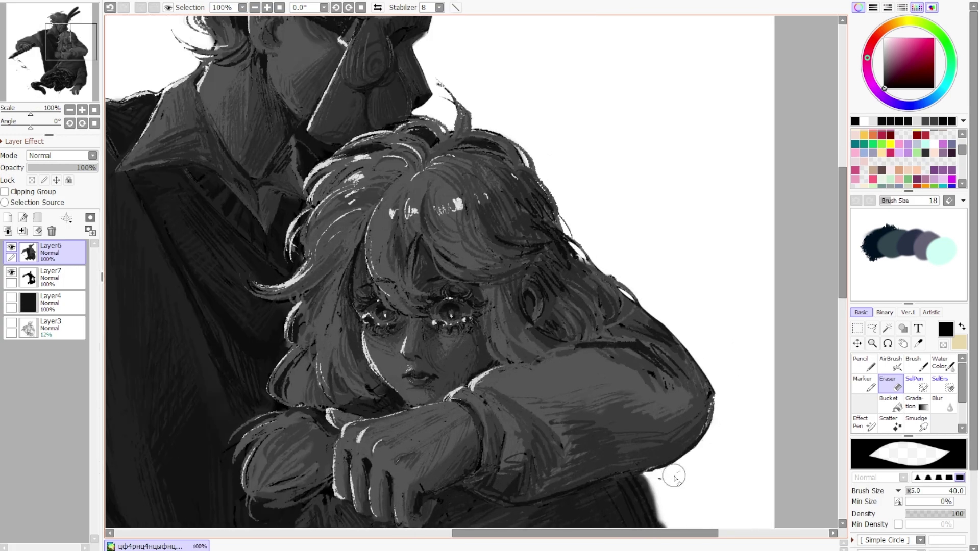
# Merge the figure layer with its black base and apply a white outline around the figures against the dark background
pyautogui.scroll(3, 671, 470)
pyautogui.scroll(-4, 630, 468)
pyautogui.hotkey('ctrl', 'e')
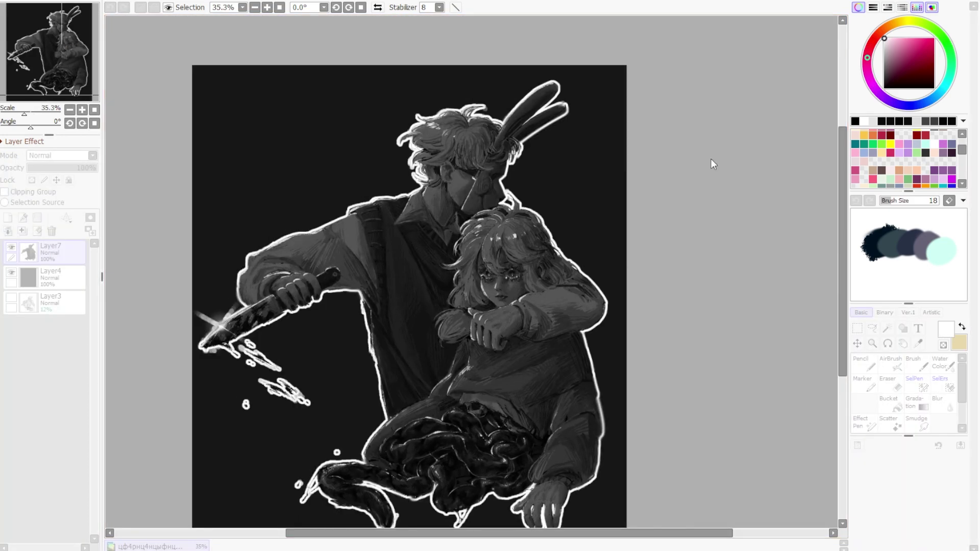